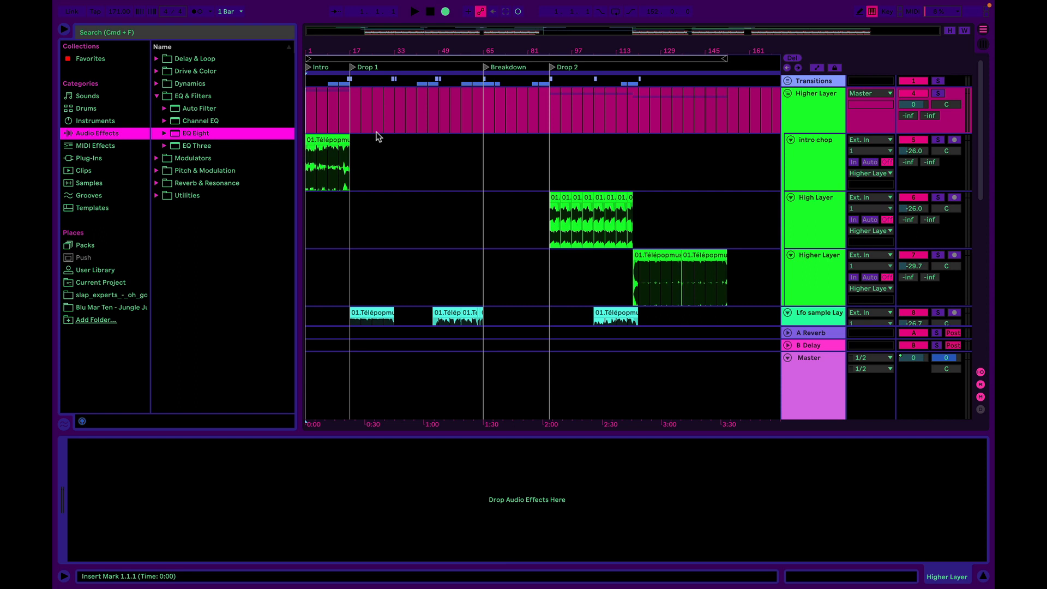
Select the Télépopmusik clip on the intro chop track in the Intro section and listen to it soloed.
scroll(377, 136, up, 5)
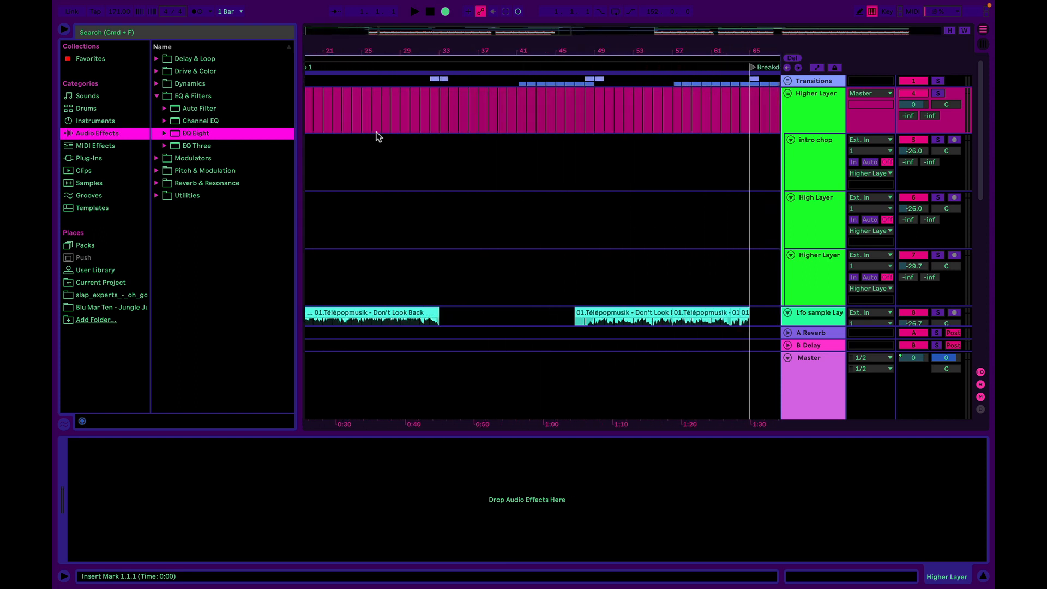
scroll(378, 135, left, 10)
scroll(376, 135, up, 3)
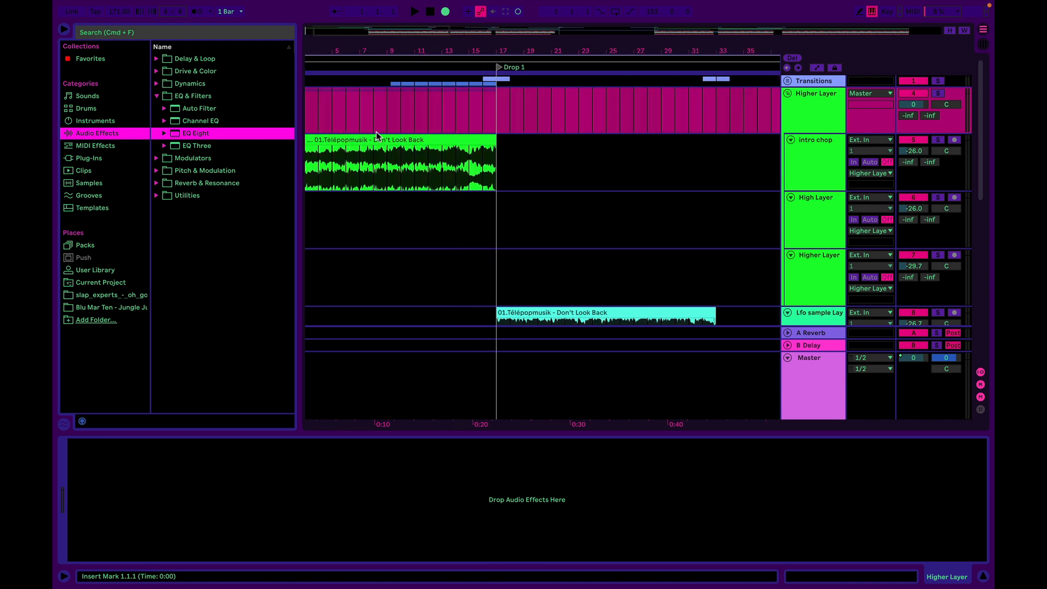
scroll(446, 182, left, 2)
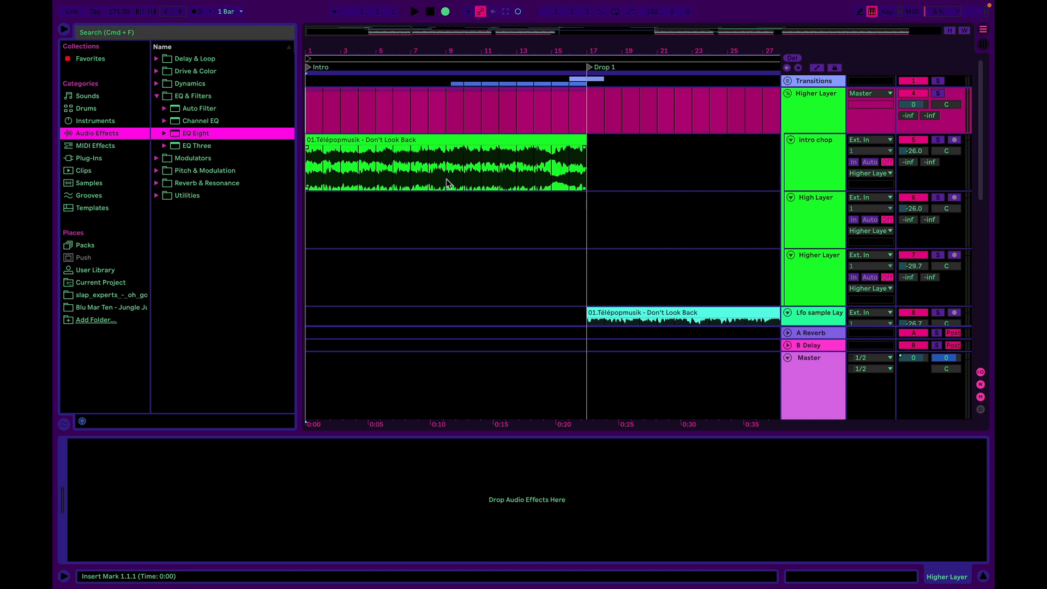
click(373, 139)
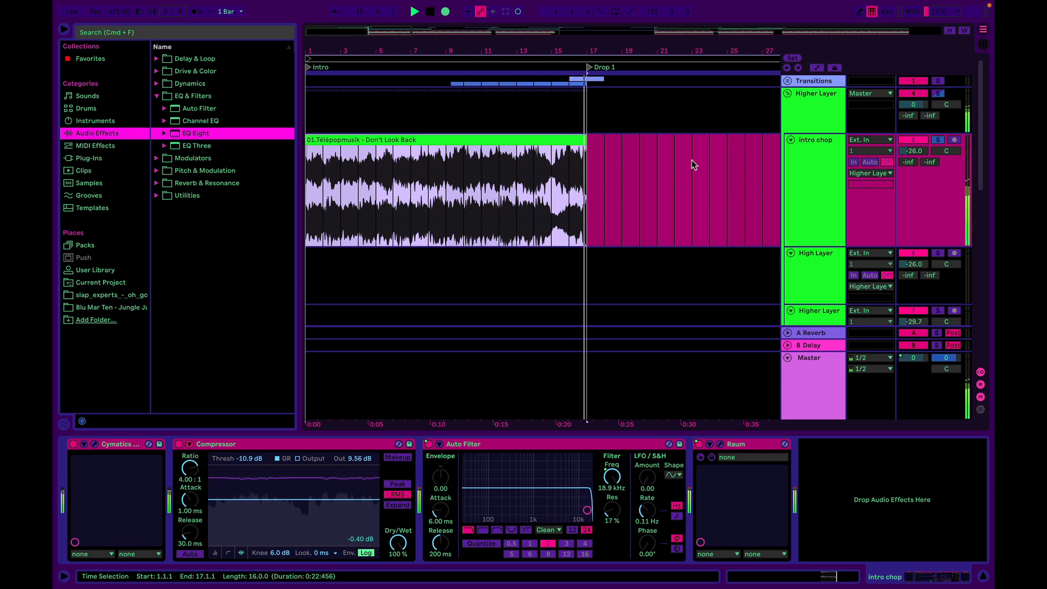
click(813, 159)
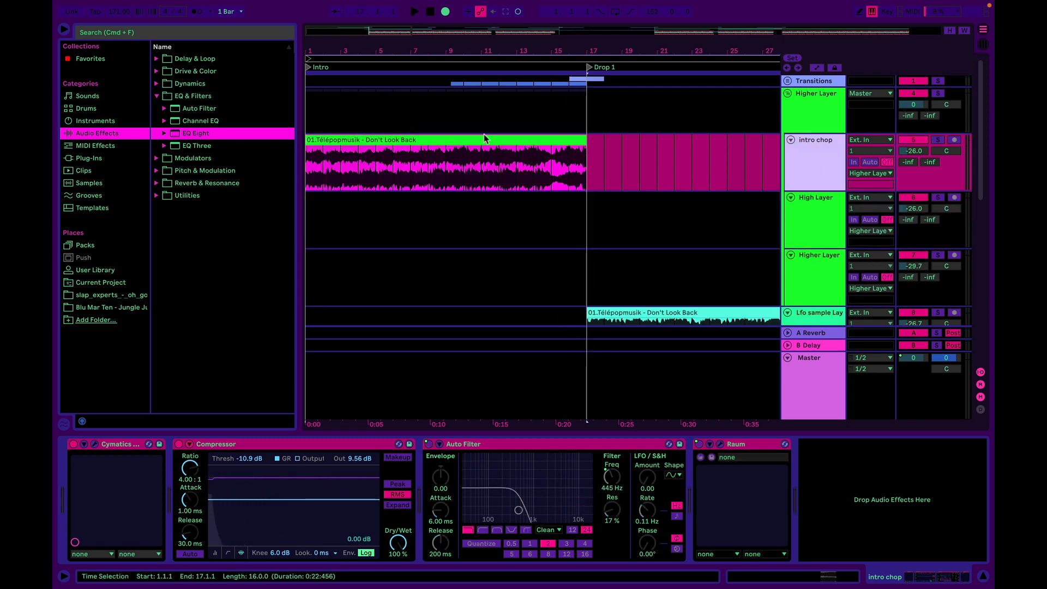
Open the intro chop clip's sample settings and examine its warp mode and pitch transposition.
click(401, 141)
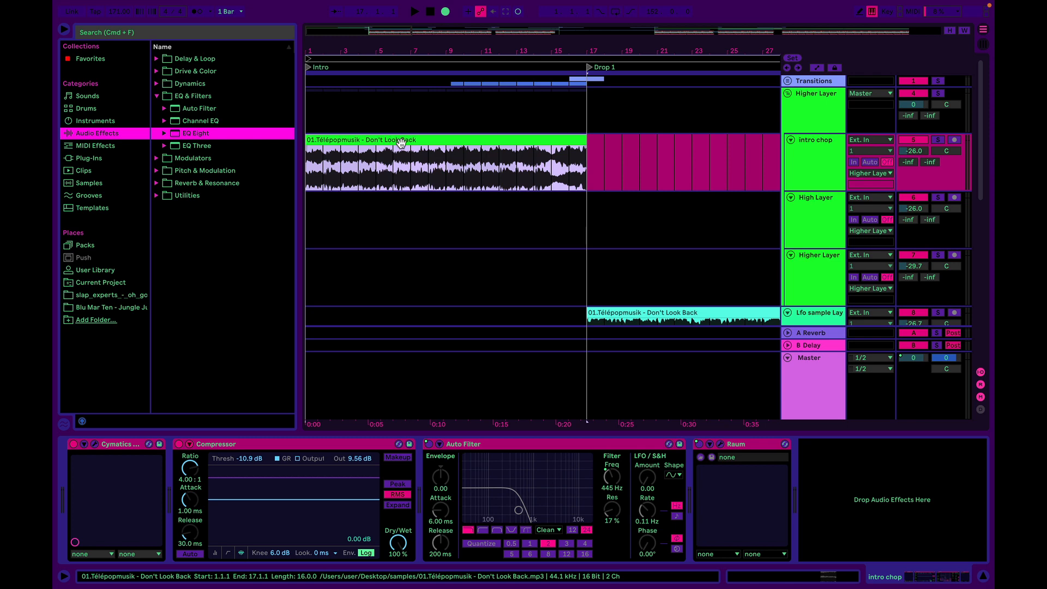
double_click(401, 143)
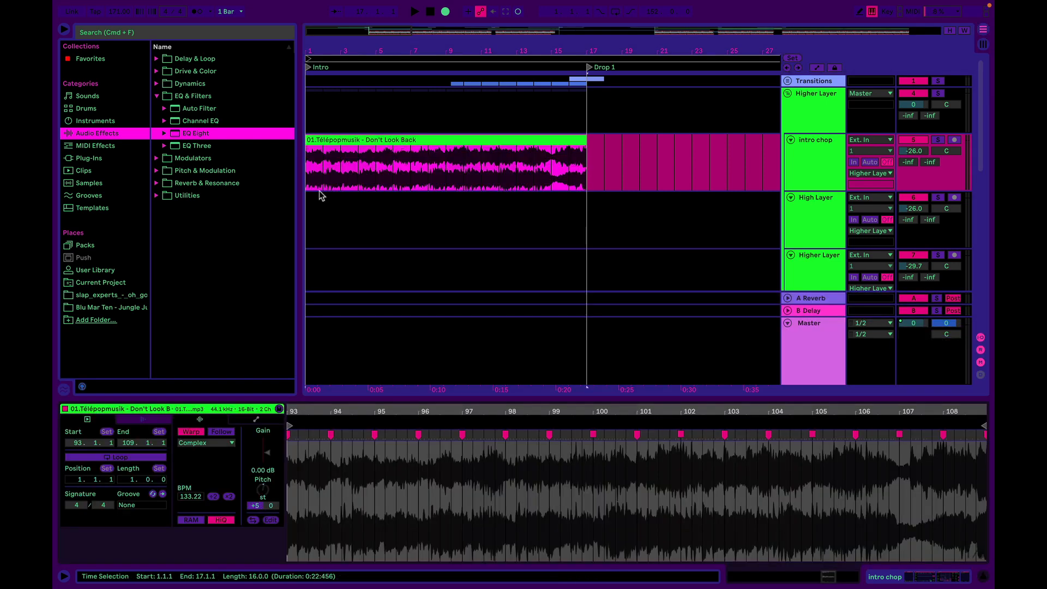
scroll(404, 229, down, 1)
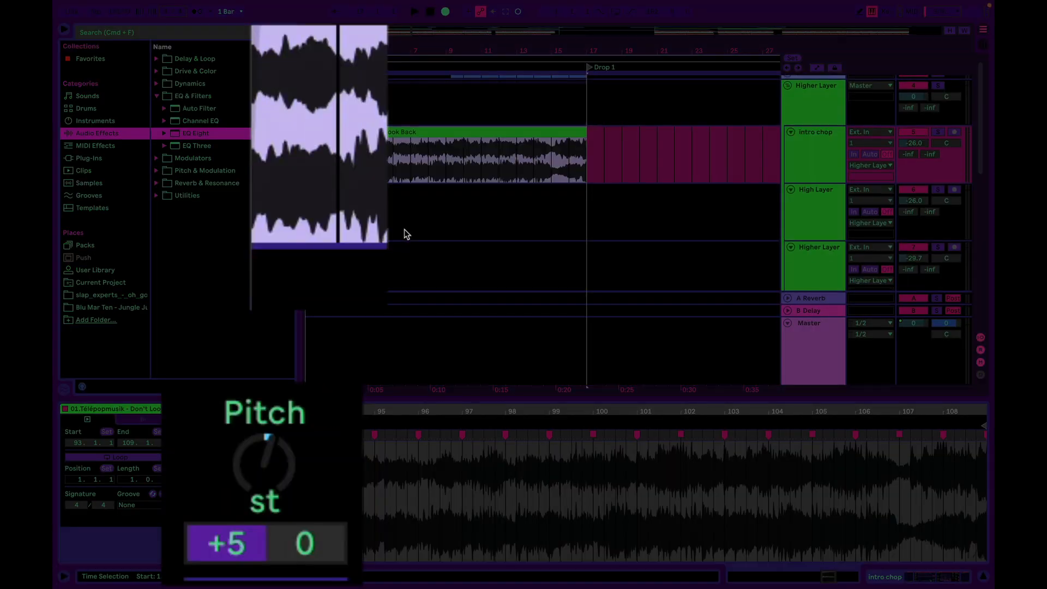
scroll(406, 234, up, 1)
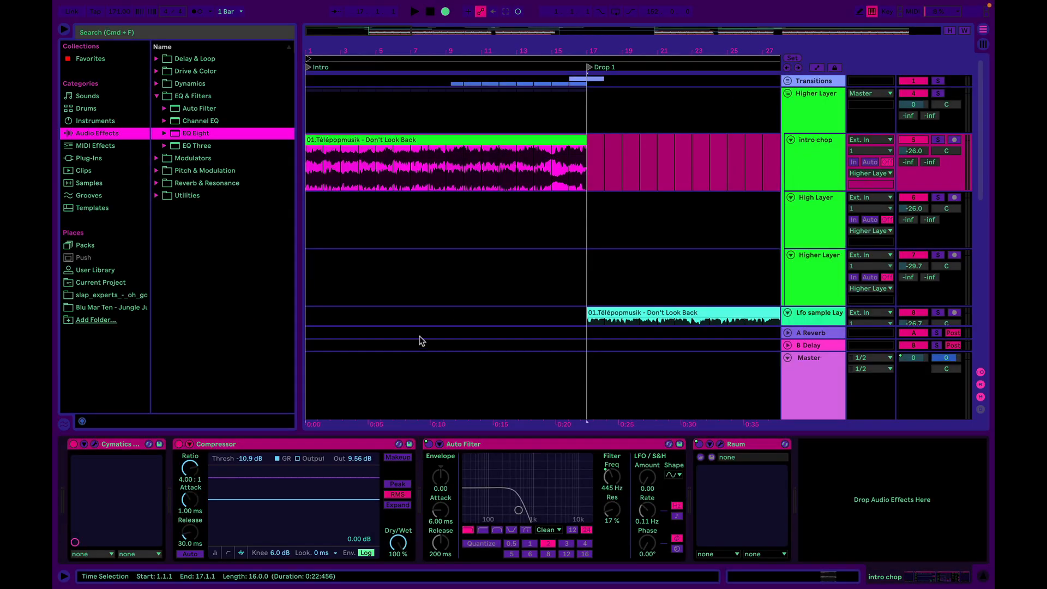
Inspect the settings of the Cymatics Origin and Raum plugins on the intro chop track, closing each window.
click(94, 444)
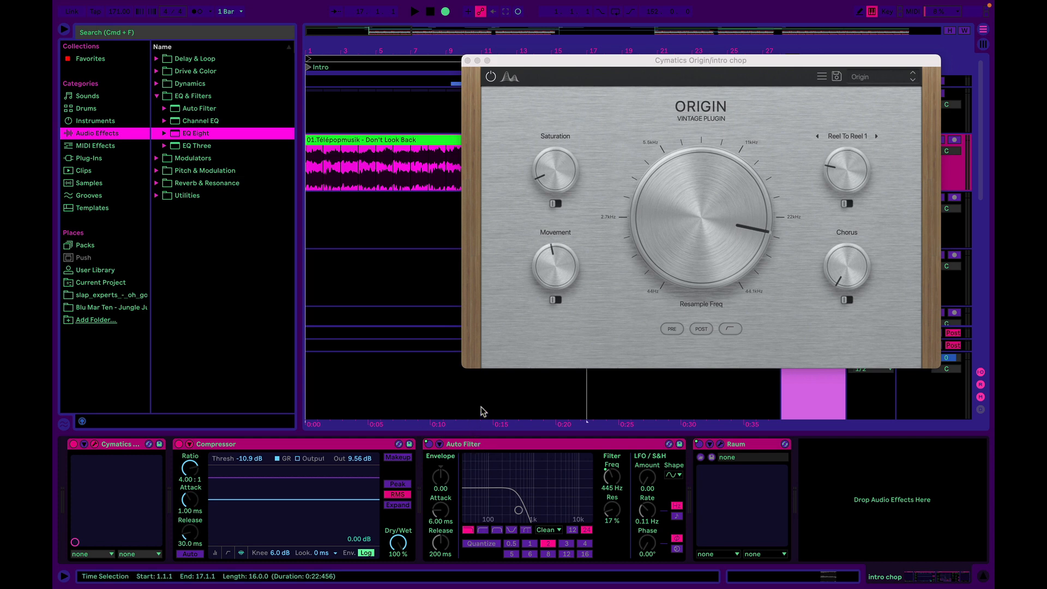
click(467, 61)
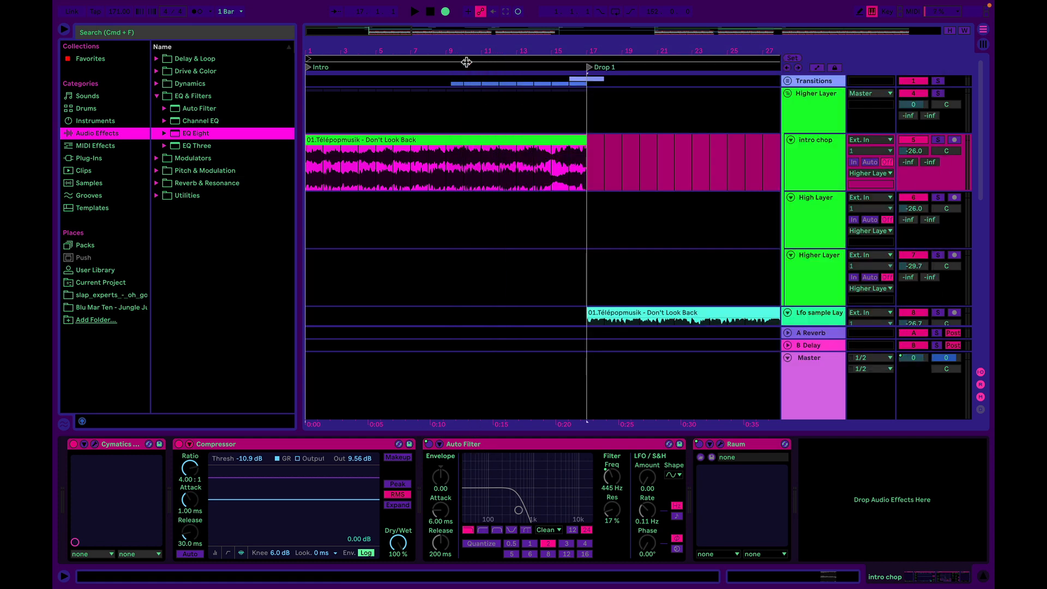
click(720, 443)
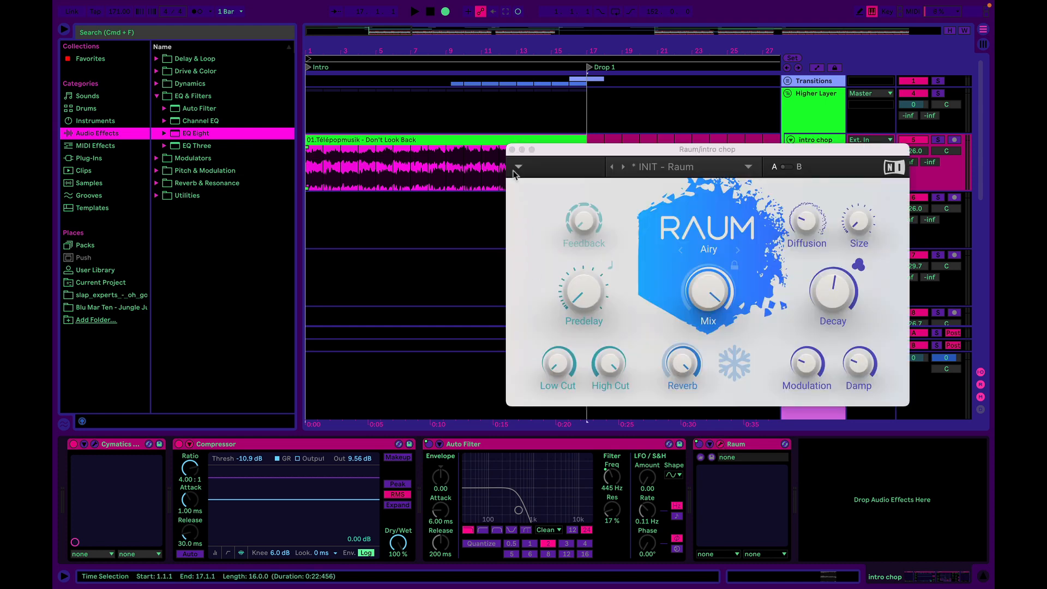
click(511, 150)
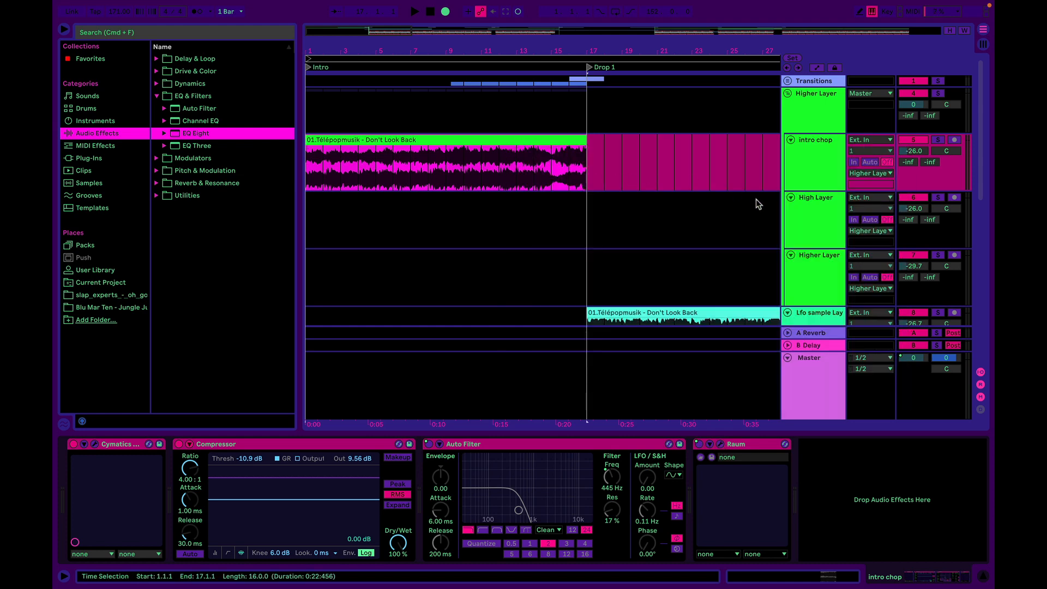
Reopen Raum, move its window aside, and show the intro chop track's automation for Raum's Size parameter.
click(720, 444)
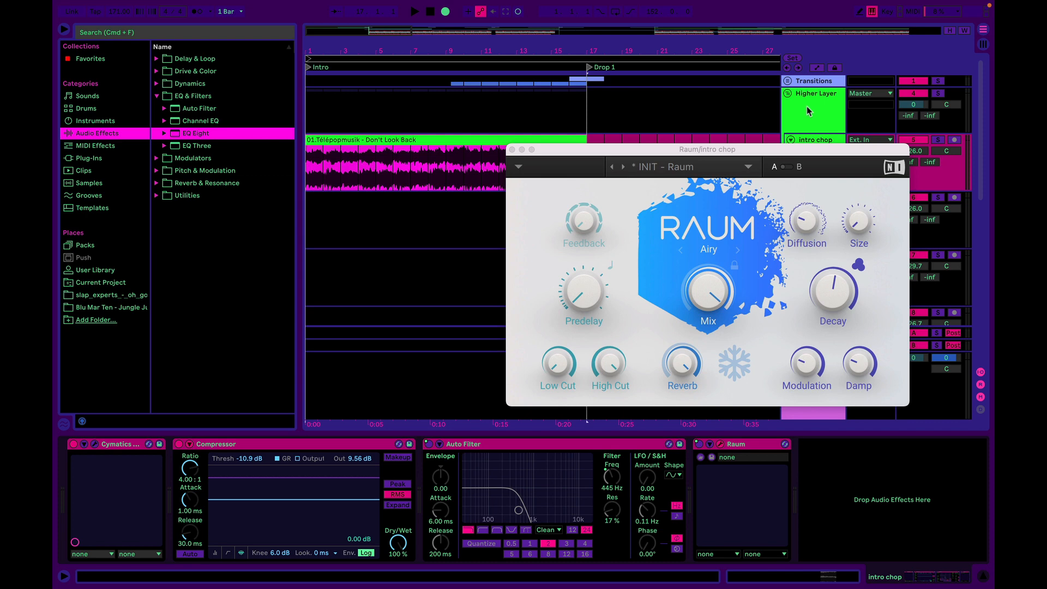
click(816, 68)
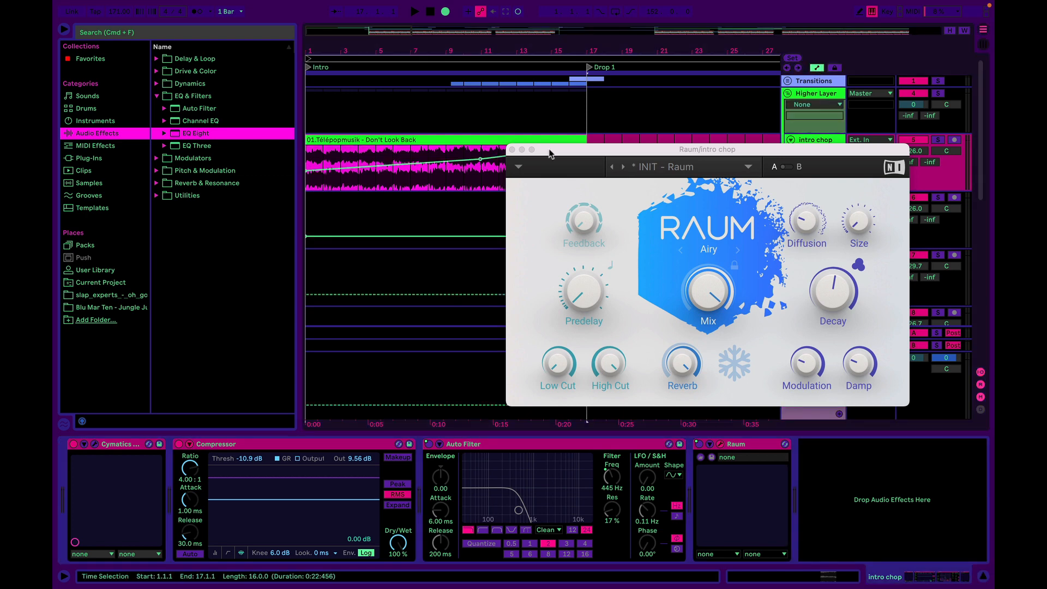
drag(554, 152, 680, 257)
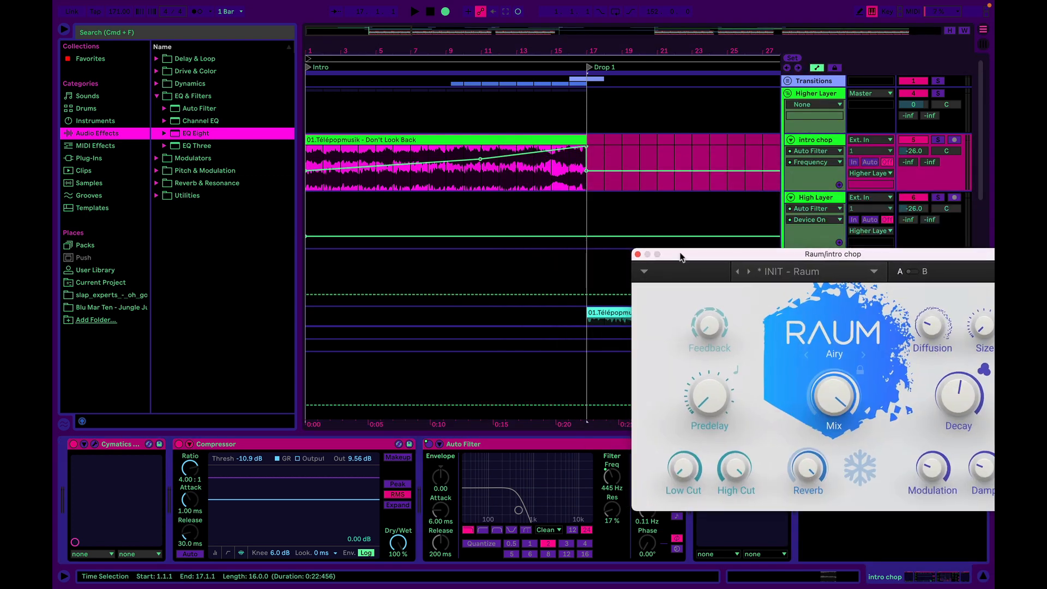
click(809, 151)
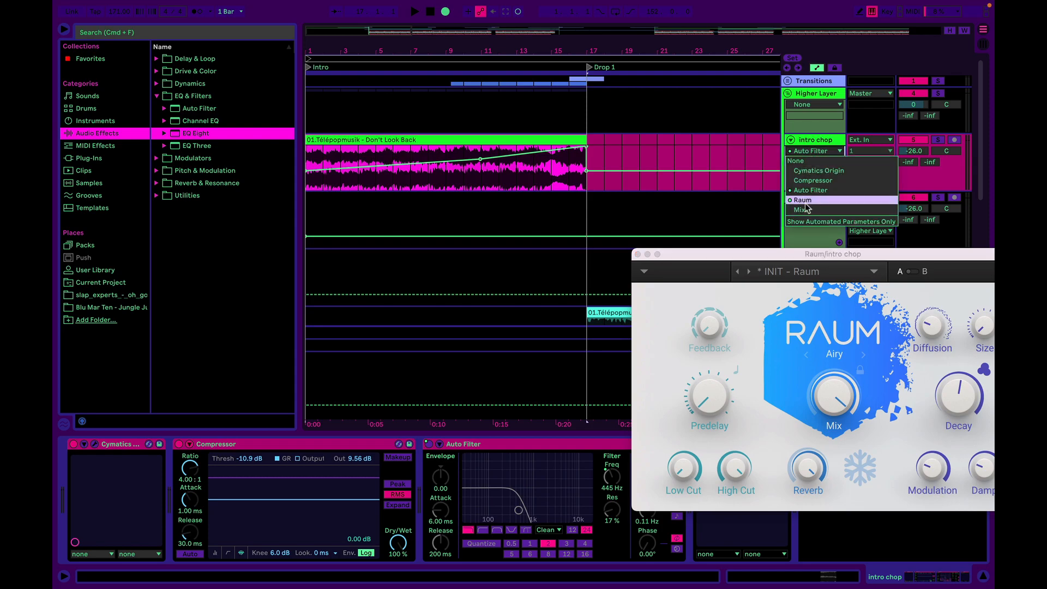
click(807, 207)
click(815, 162)
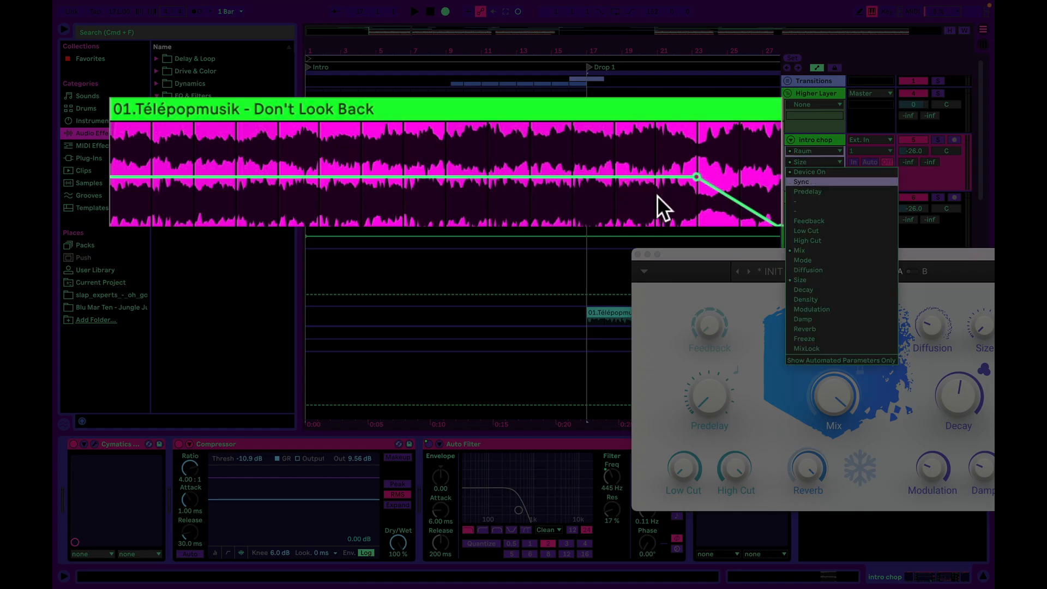
click(684, 206)
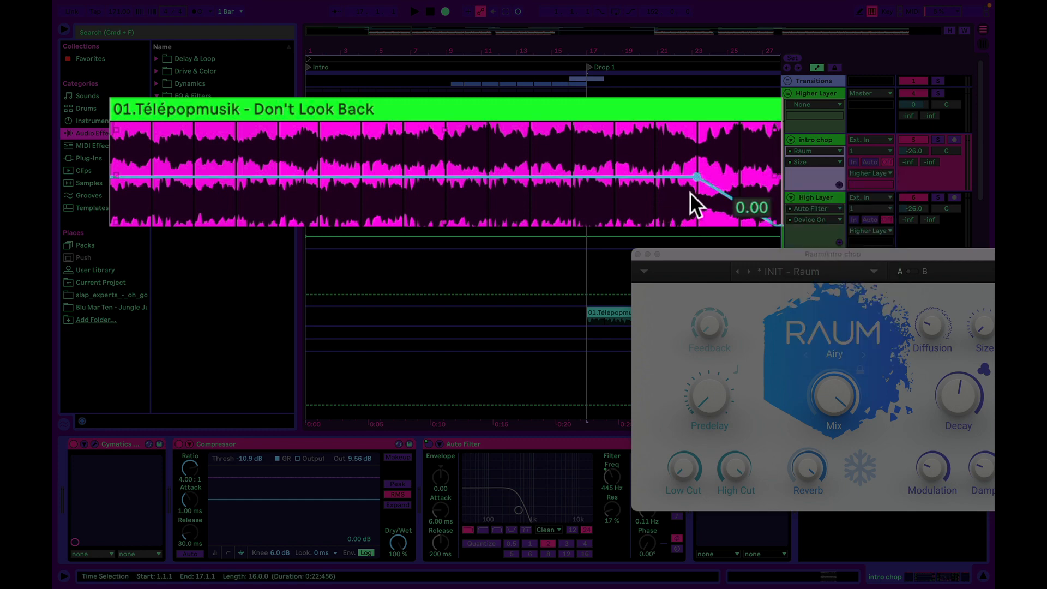
Play the intro chop clip from bar 15 to hear the Raum Size automation leading into Drop 1.
click(699, 205)
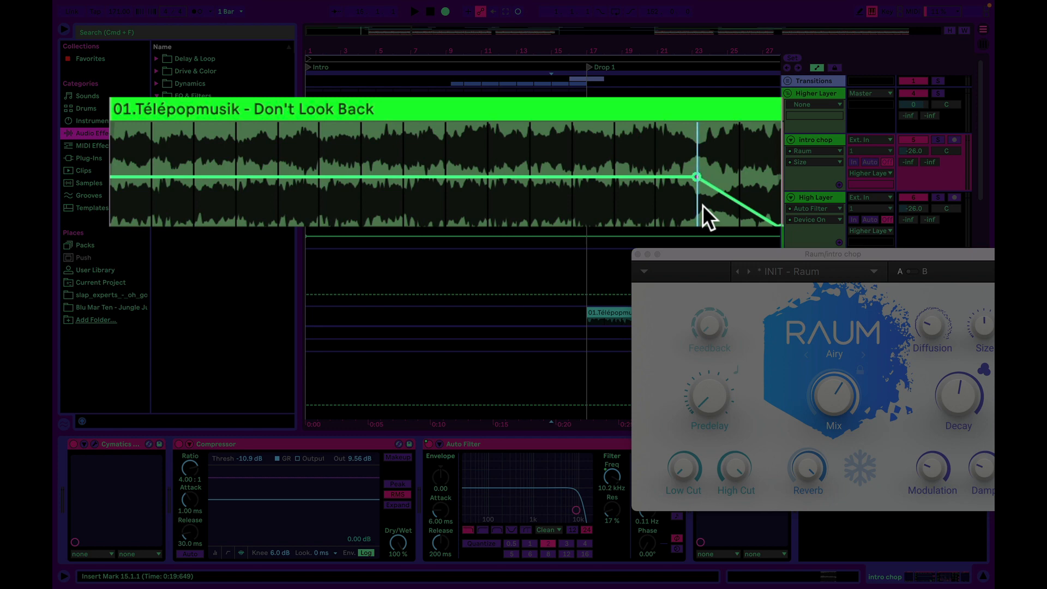
key(space)
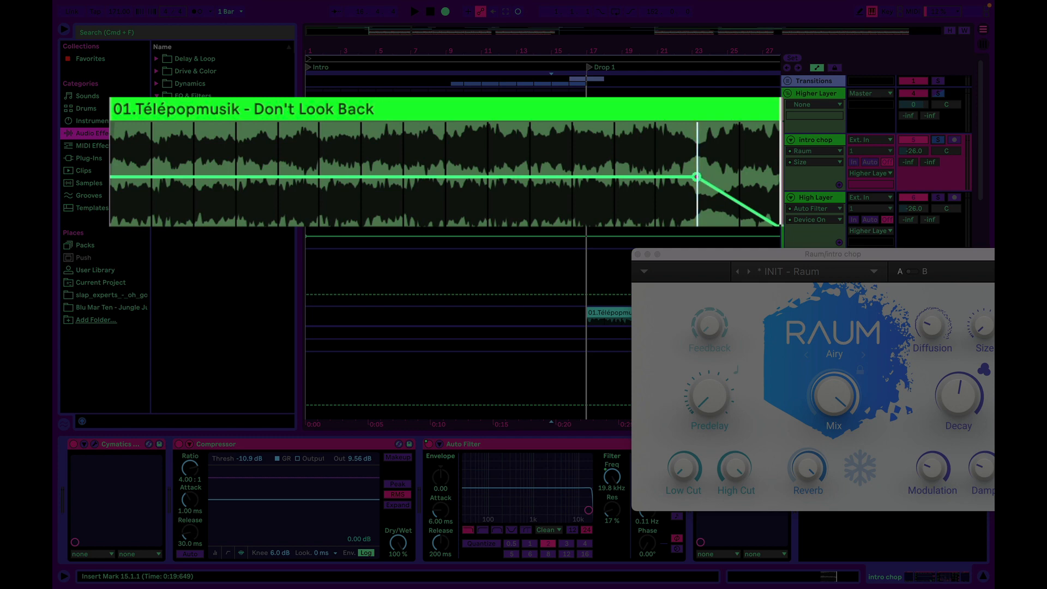
key(space)
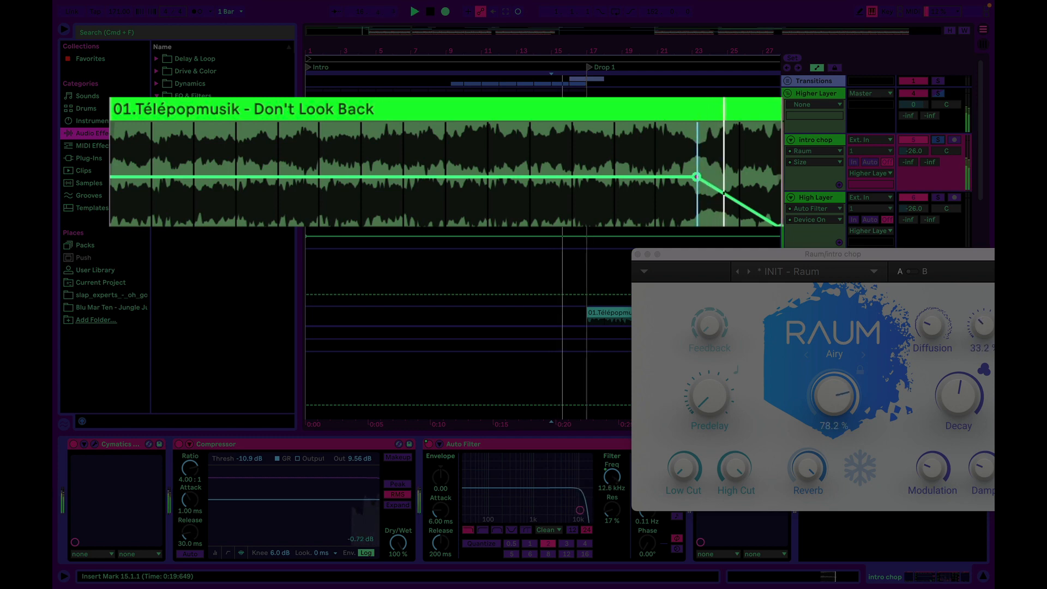
key(space)
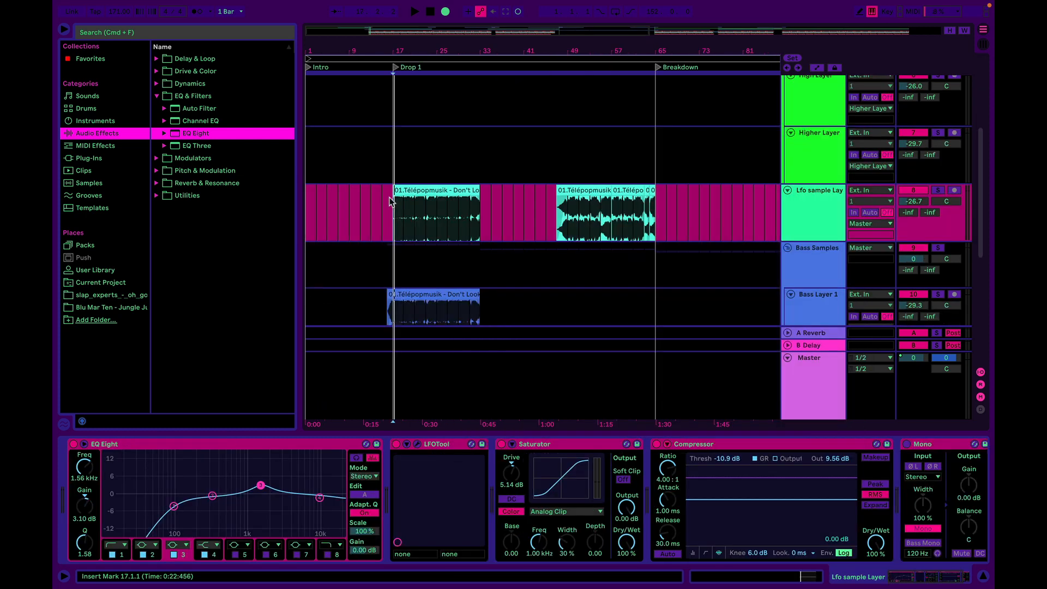
Play the arrangement from bar 17 at Drop 1, and place the insert marker at bar 47 on Lfo sample Layer.
key(space)
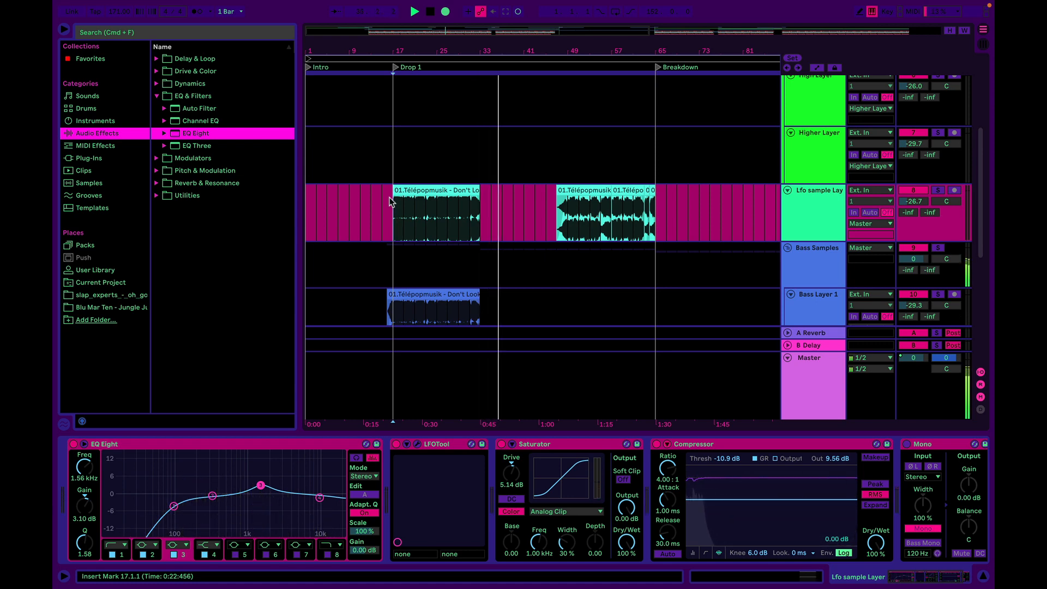
key(space)
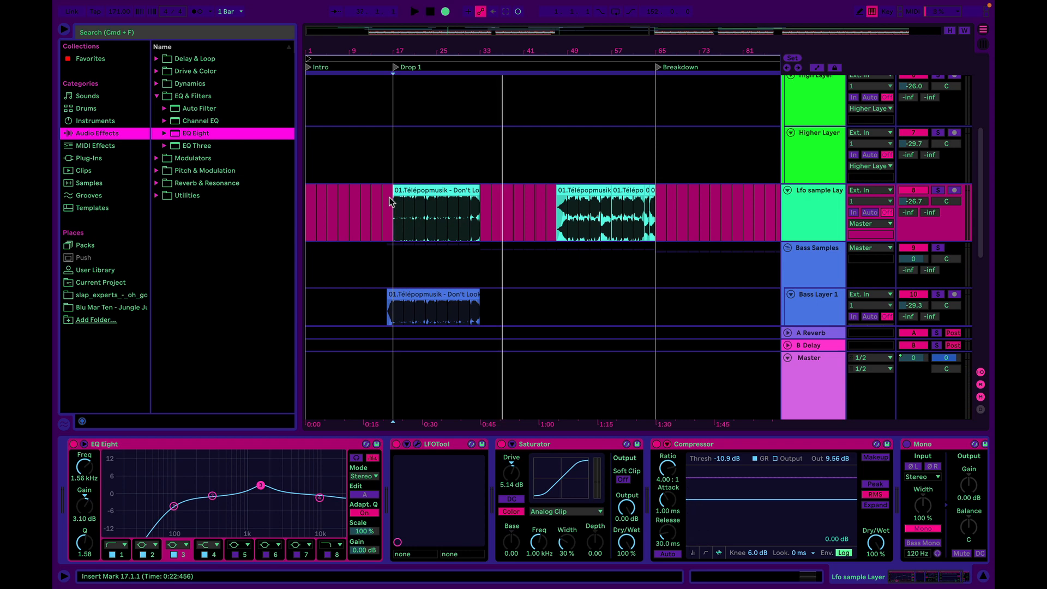
scroll(390, 202, down, 2)
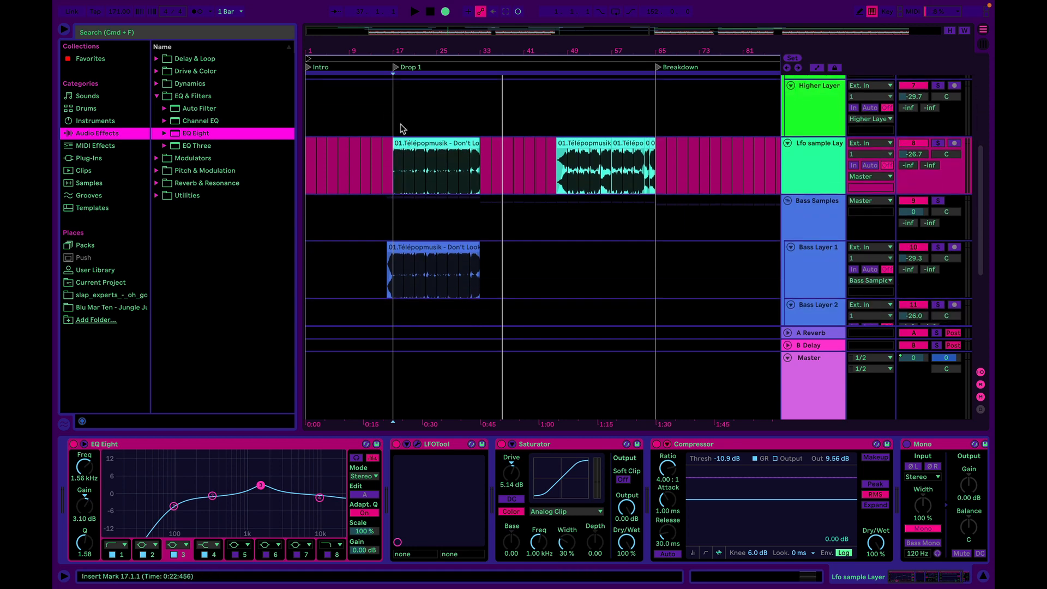
click(481, 145)
click(555, 145)
scroll(551, 156, down, 6)
scroll(550, 156, up, 5)
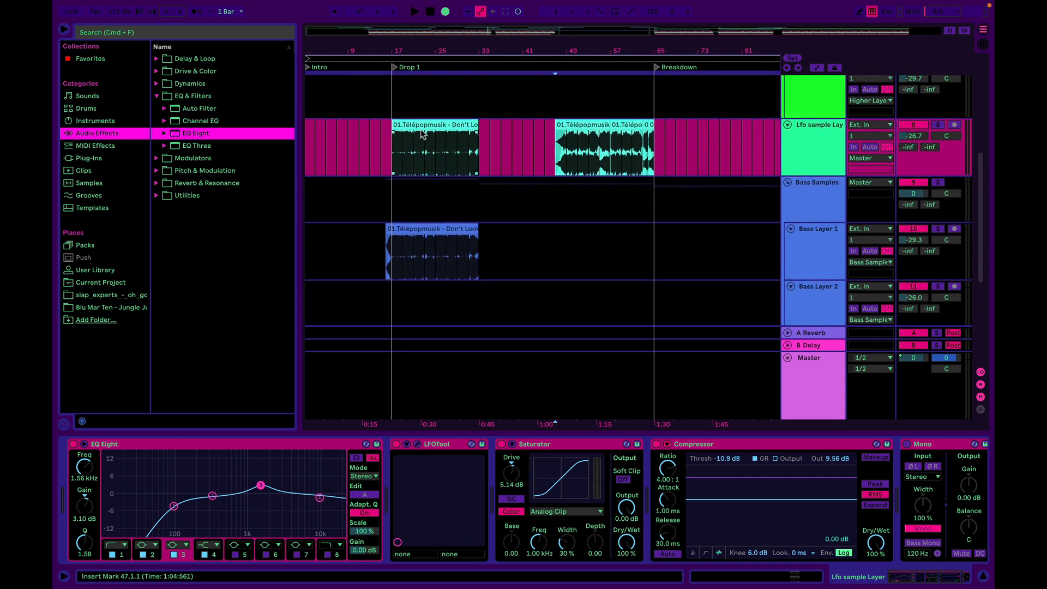
Select the Drop 1 clip on Lfo sample Layer, solo that track and play the clip.
click(417, 122)
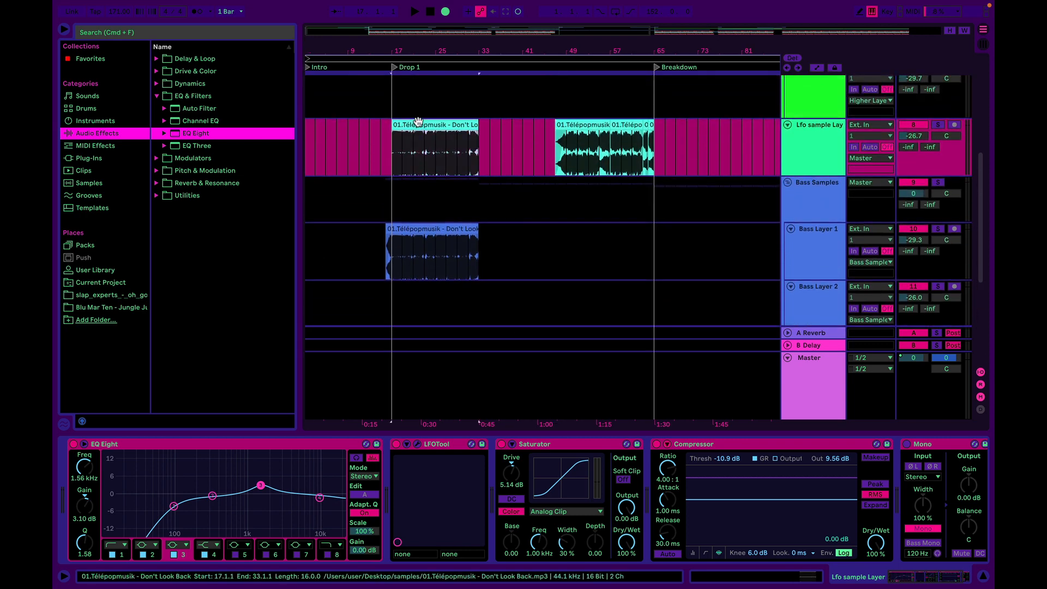
click(936, 126)
key(space)
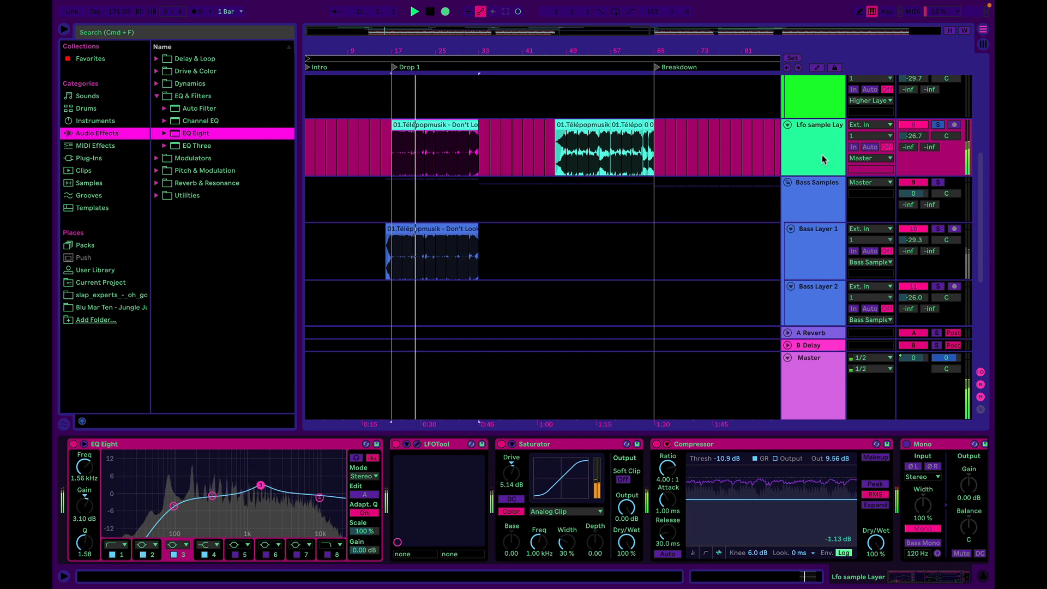
key(space)
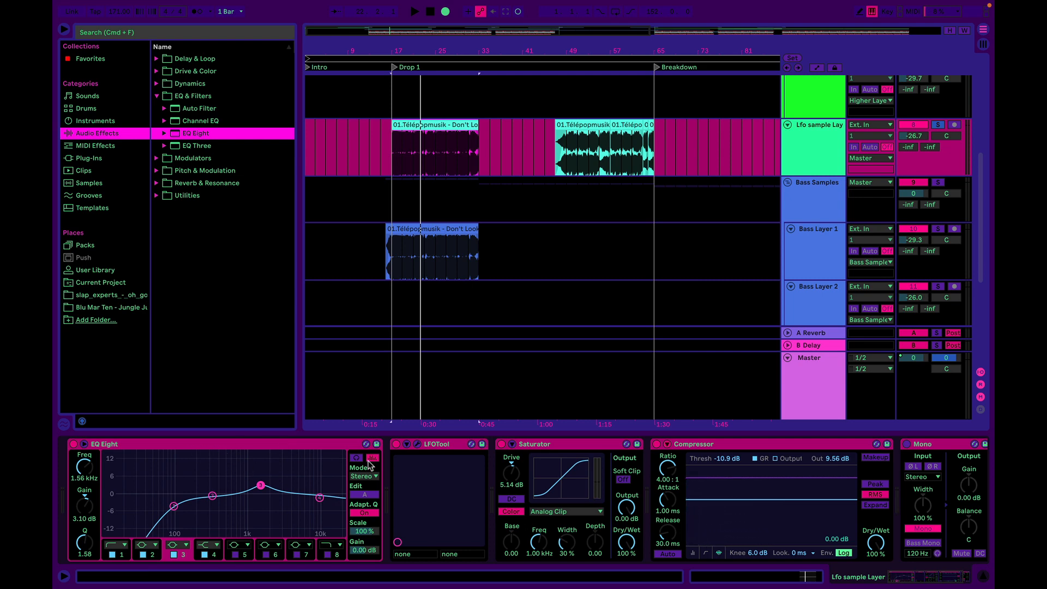
Open LFOTool on Lfo sample Layer, examine its LFO shape and rate during playback, and close its window.
click(415, 445)
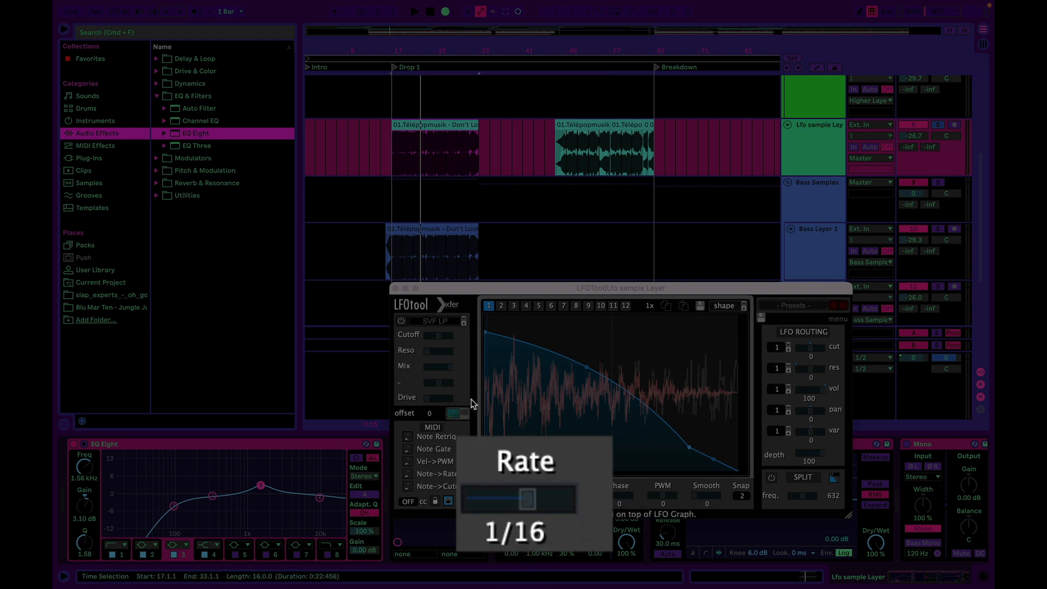
key(space)
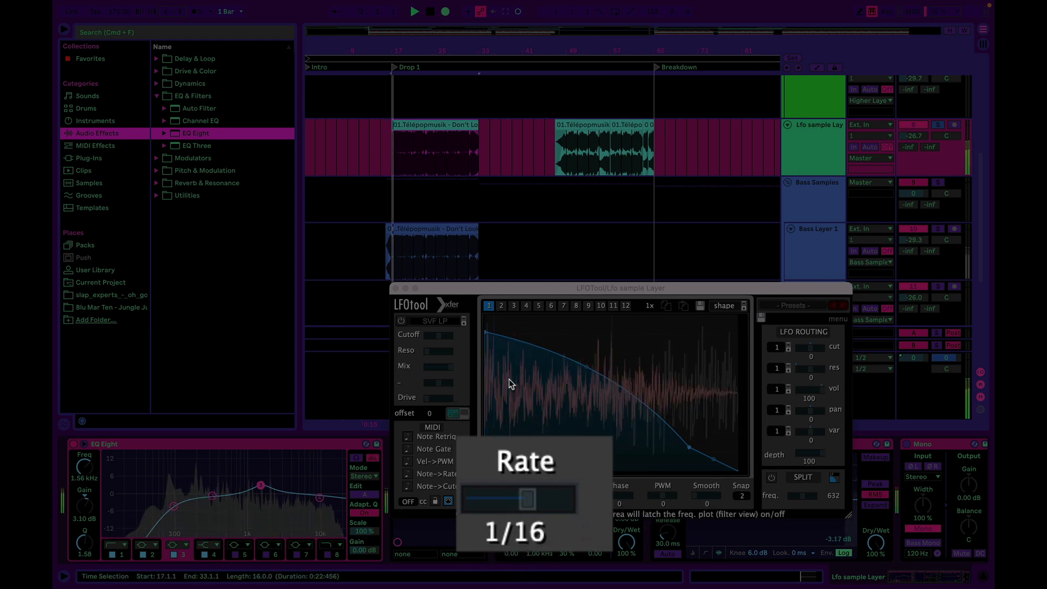
key(space)
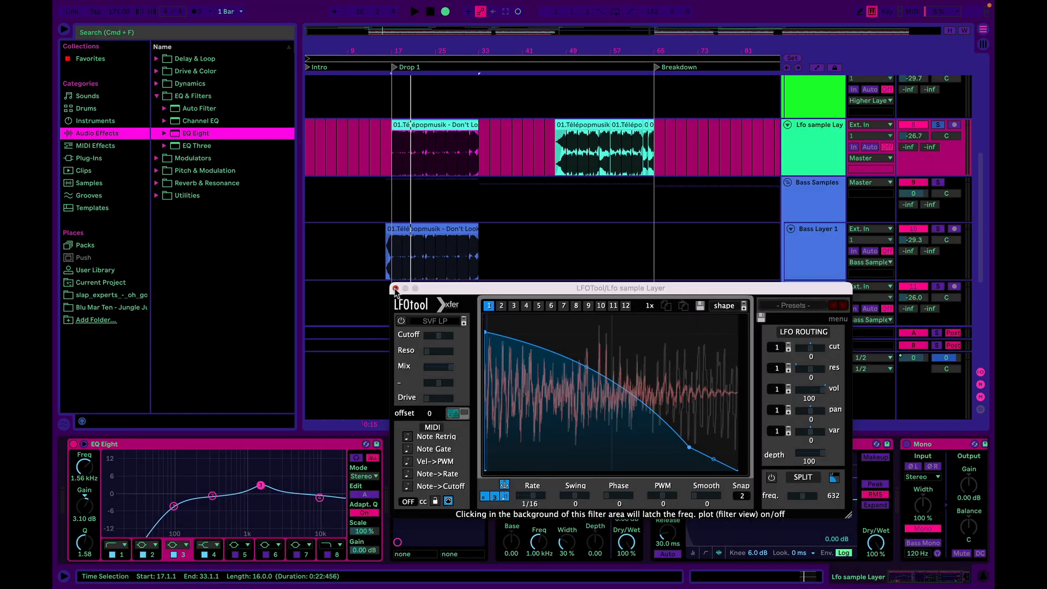
click(395, 289)
Play Lfo sample Layer briefly and delete the Mono device at the end of its effects chain.
scroll(820, 522, right, 3)
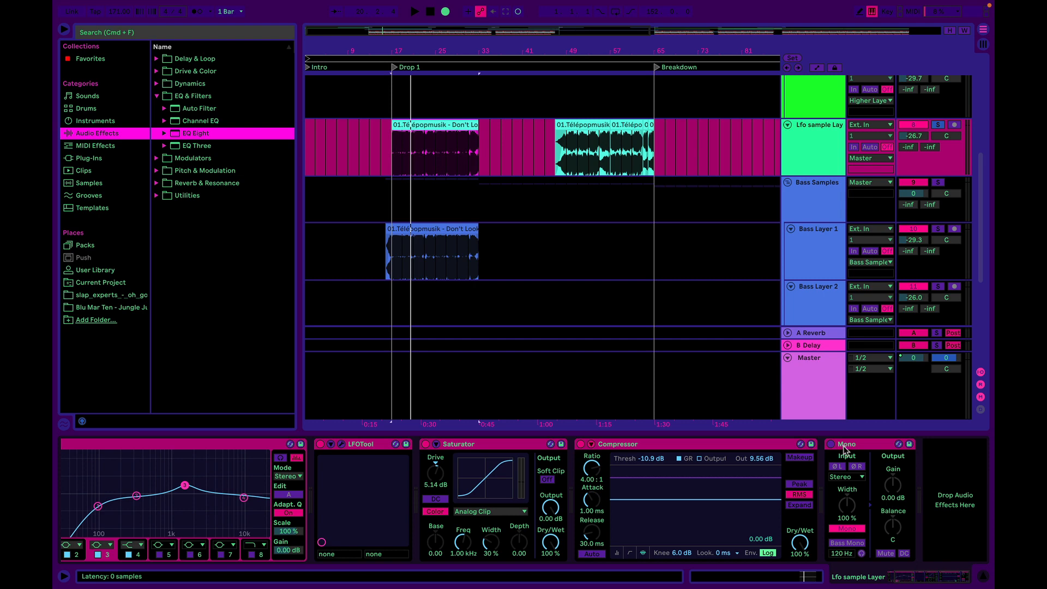
key(space)
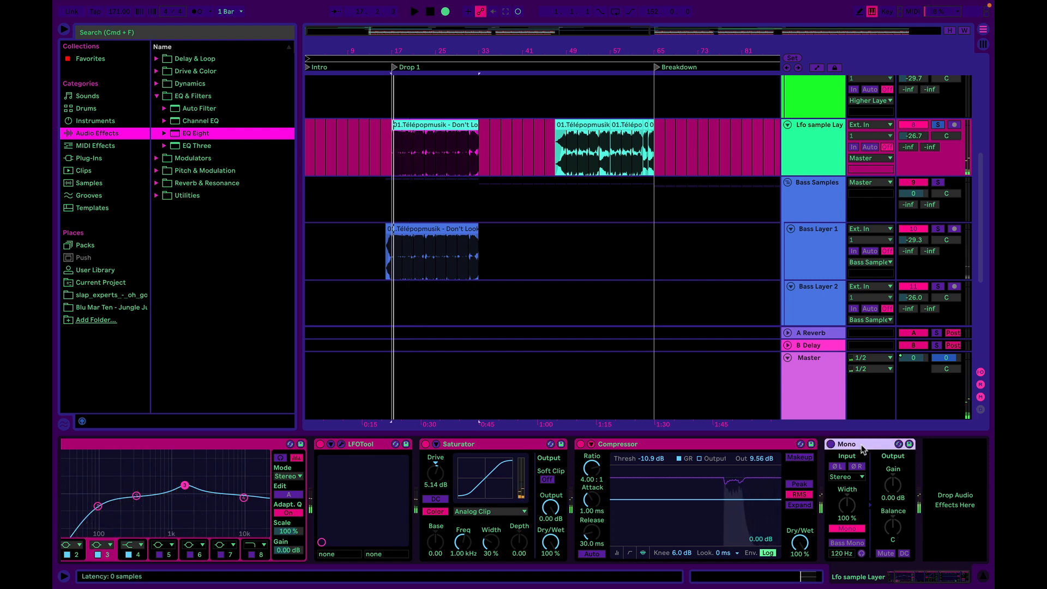
key(Delete)
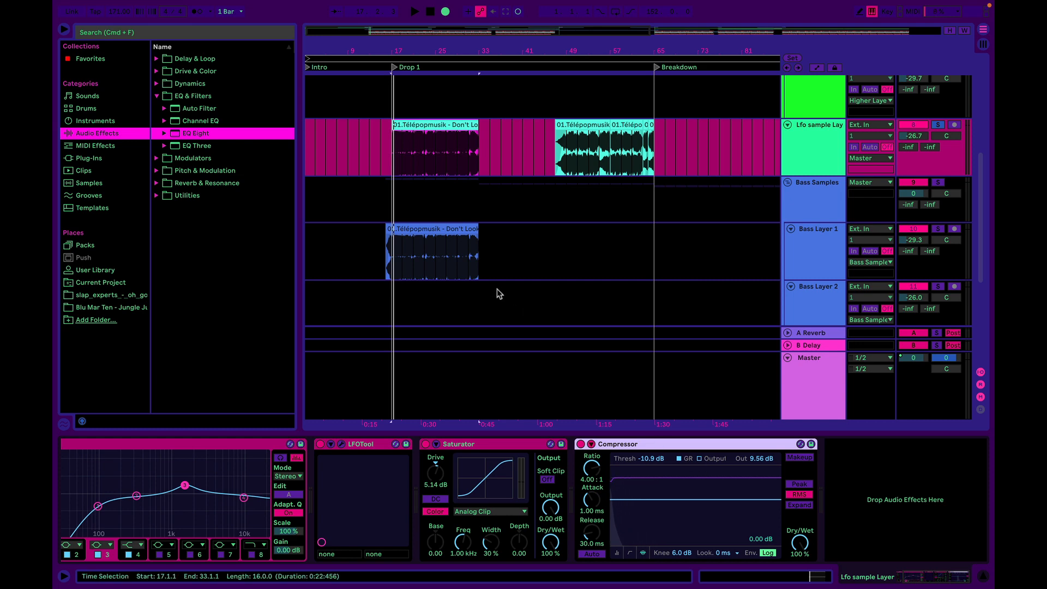
Select the Drop 1 clip on Bass Layer 1, solo that track and play the clip.
scroll(473, 271, down, 2)
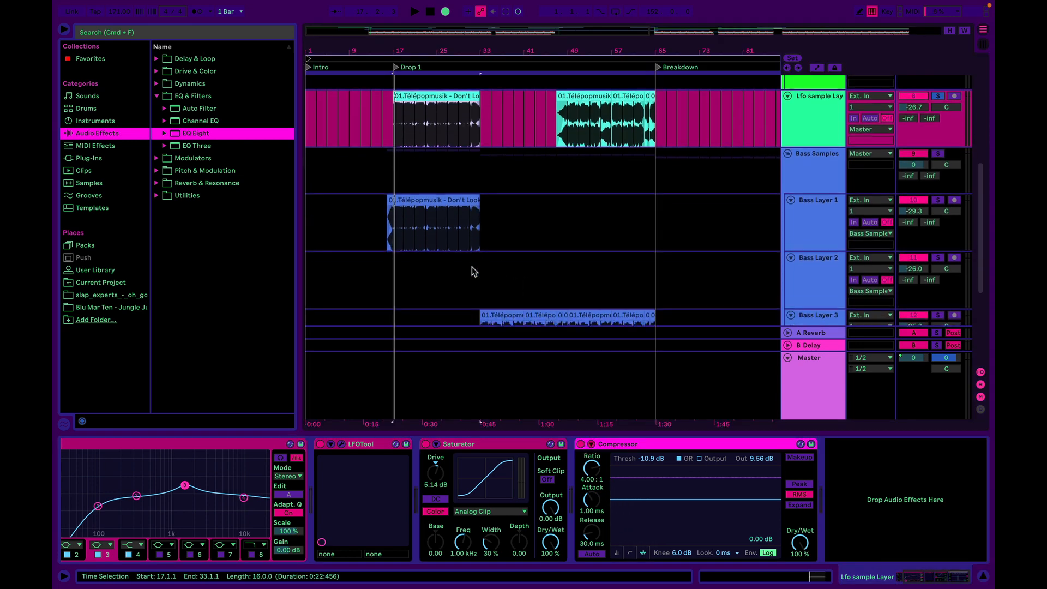
scroll(473, 271, up, 1)
click(434, 214)
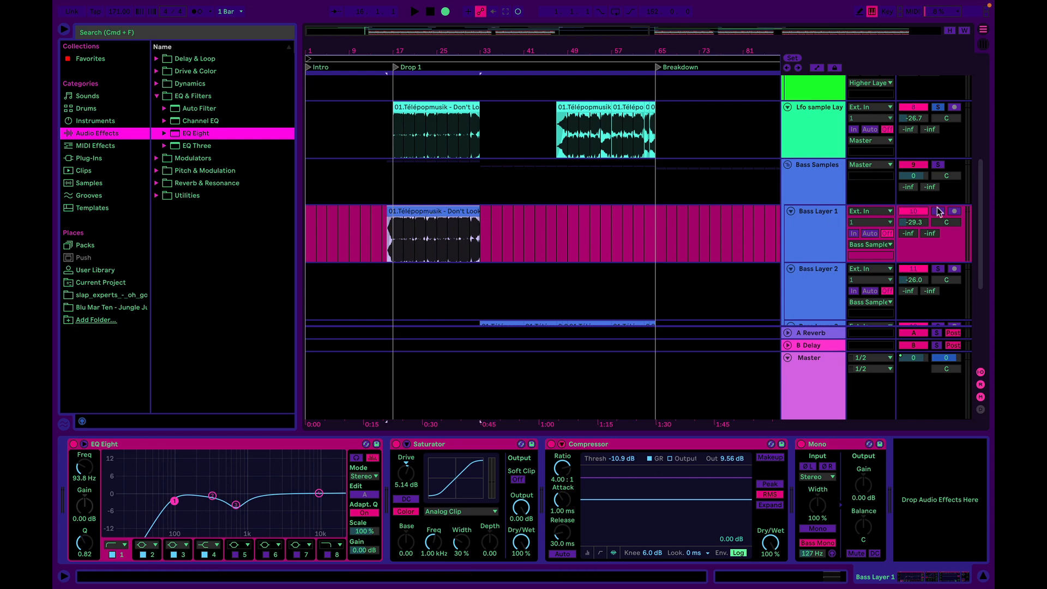
key(space)
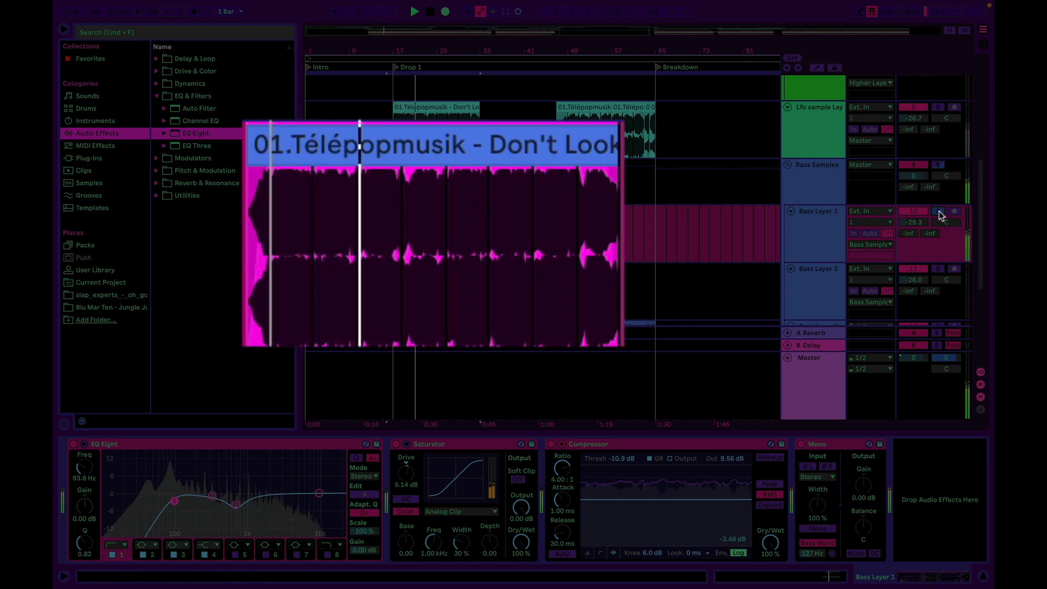
key(space)
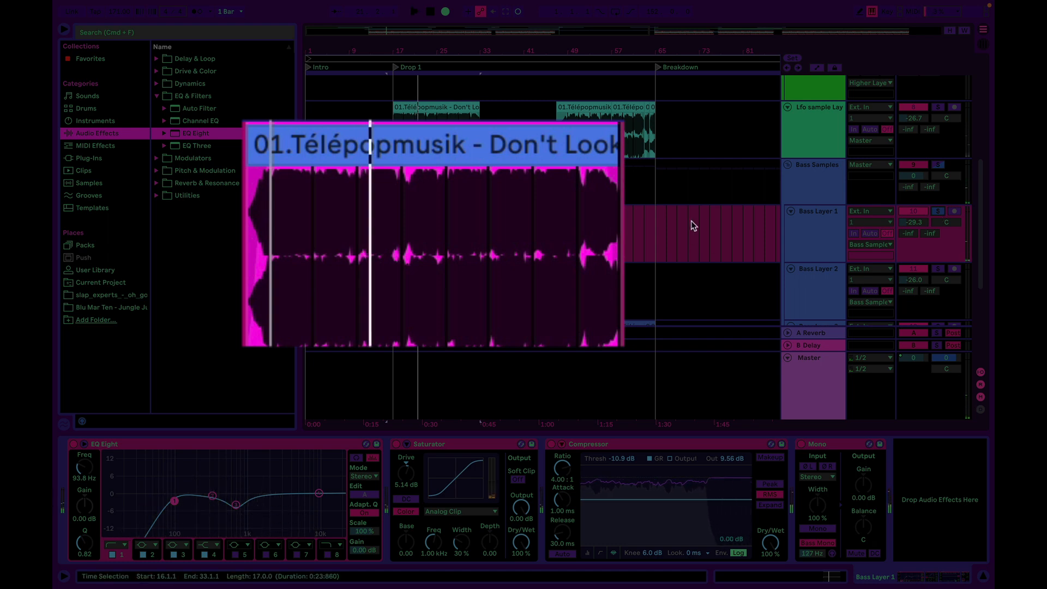
Open the Bass Layer 1 clip and examine its pitch and warp settings alongside the neighbouring sample layers.
double_click(416, 109)
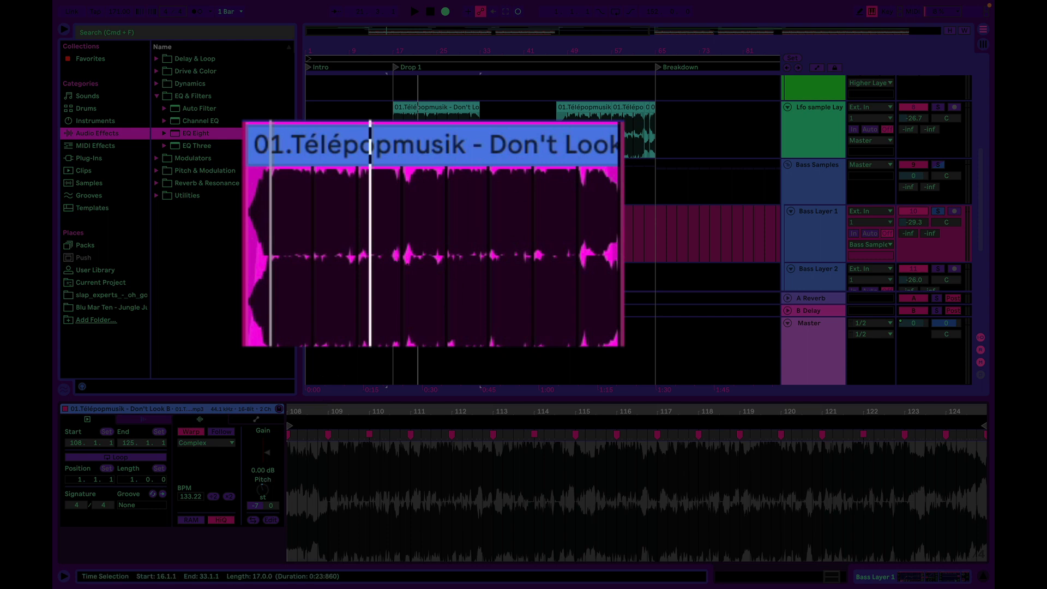
scroll(542, 183, down, 5)
scroll(542, 182, up, 7)
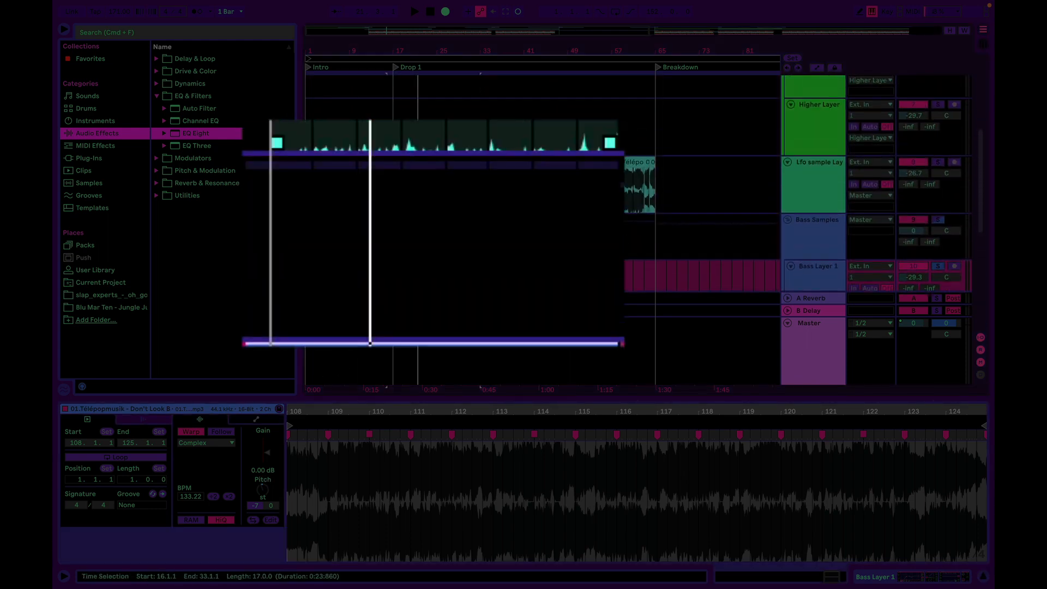
scroll(543, 183, down, 2)
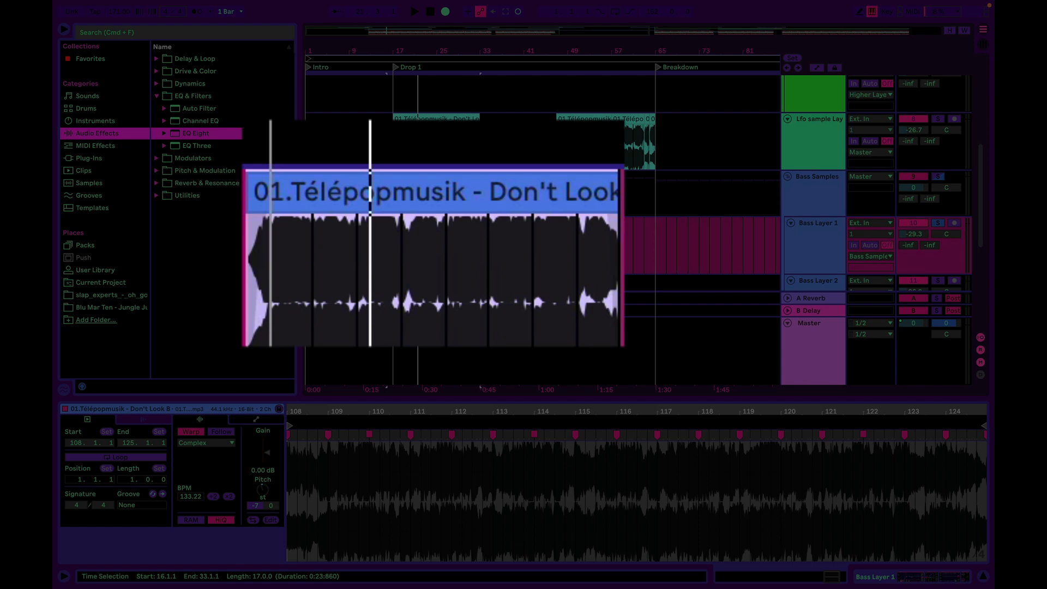
scroll(473, 203, down, 3)
scroll(473, 202, up, 2)
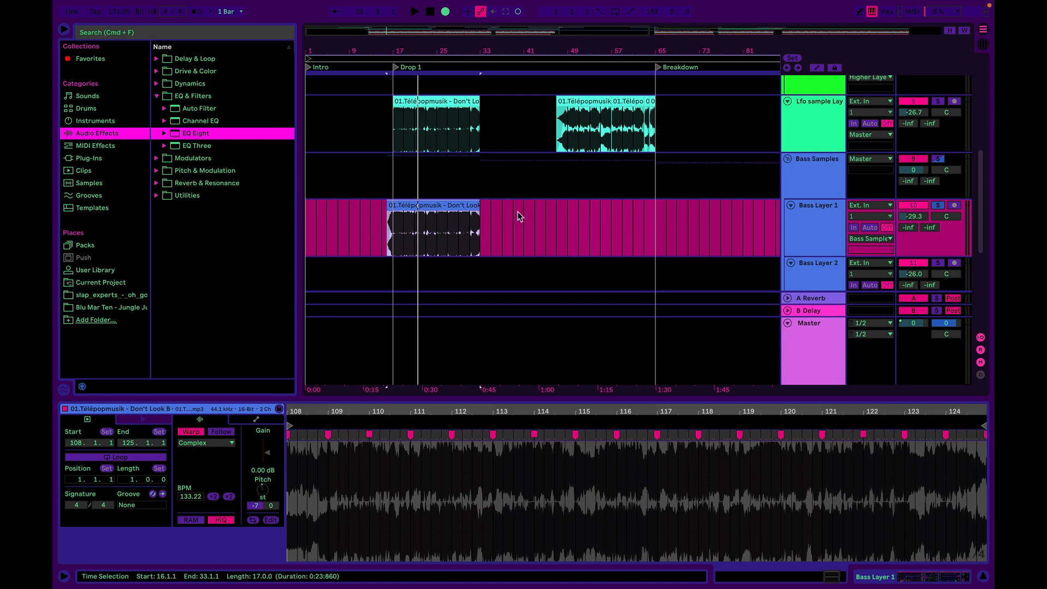
Look over the remaining bass layers and unfold the Multi Breaks group to show its drum tracks.
scroll(479, 221, down, 3)
scroll(479, 221, down, 3)
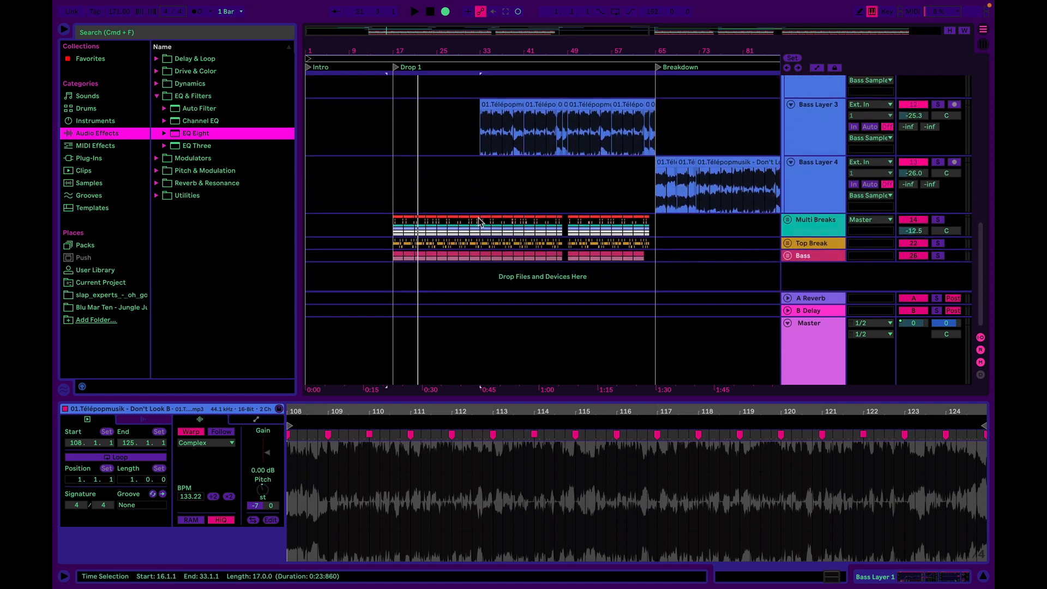
scroll(479, 221, up, 7)
scroll(478, 221, up, 4)
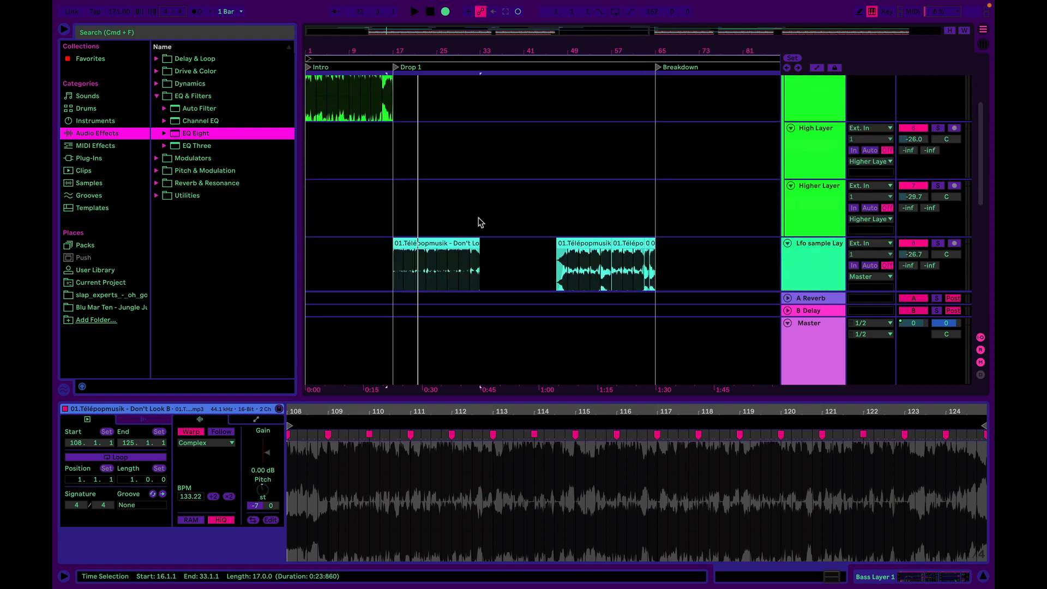
scroll(478, 221, down, 11)
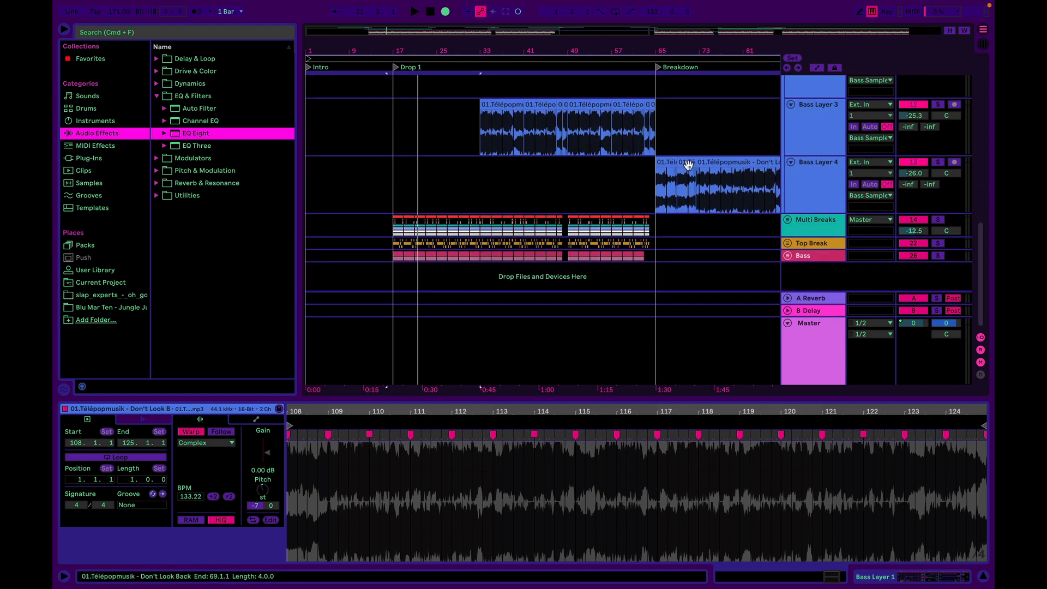
click(787, 220)
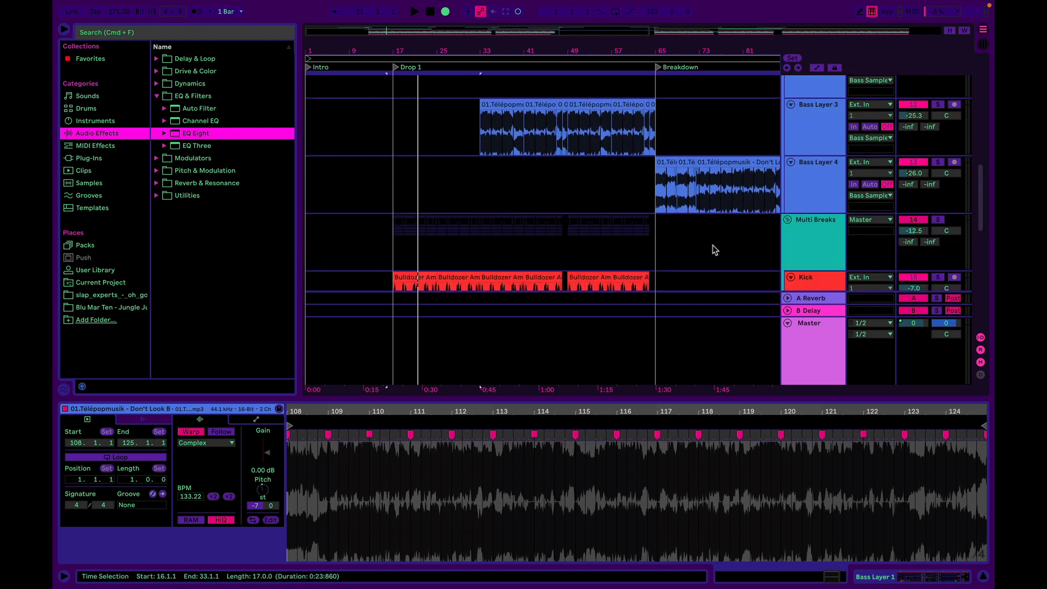
Select the first Kick clip at Drop 1, solo Multi Breaks and play it while examining the kick, hat and snare layers.
scroll(712, 248, down, 4)
scroll(714, 250, up, 3)
click(414, 188)
key(space)
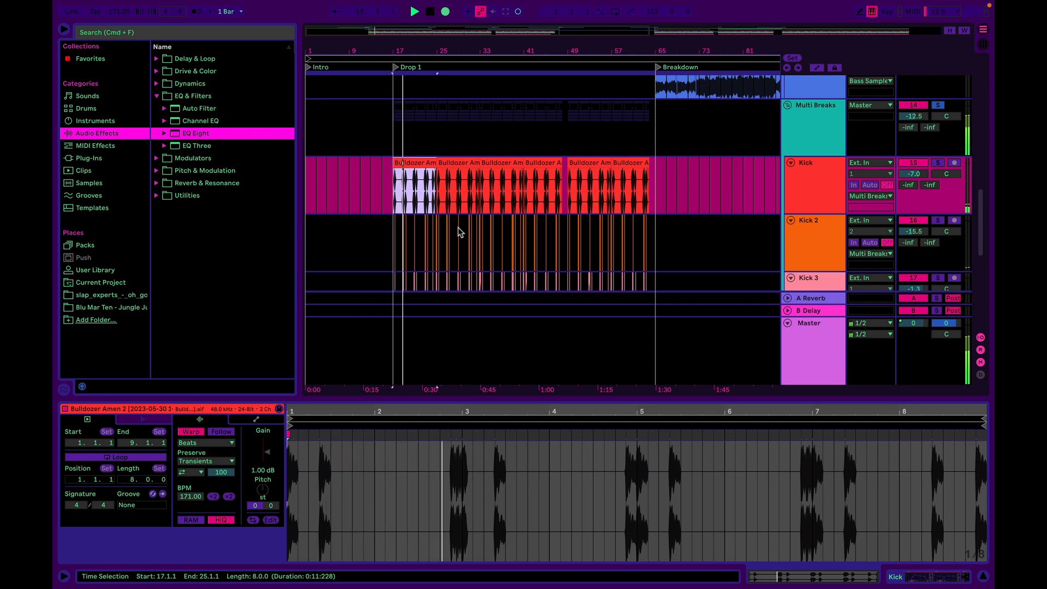
scroll(458, 232, down, 8)
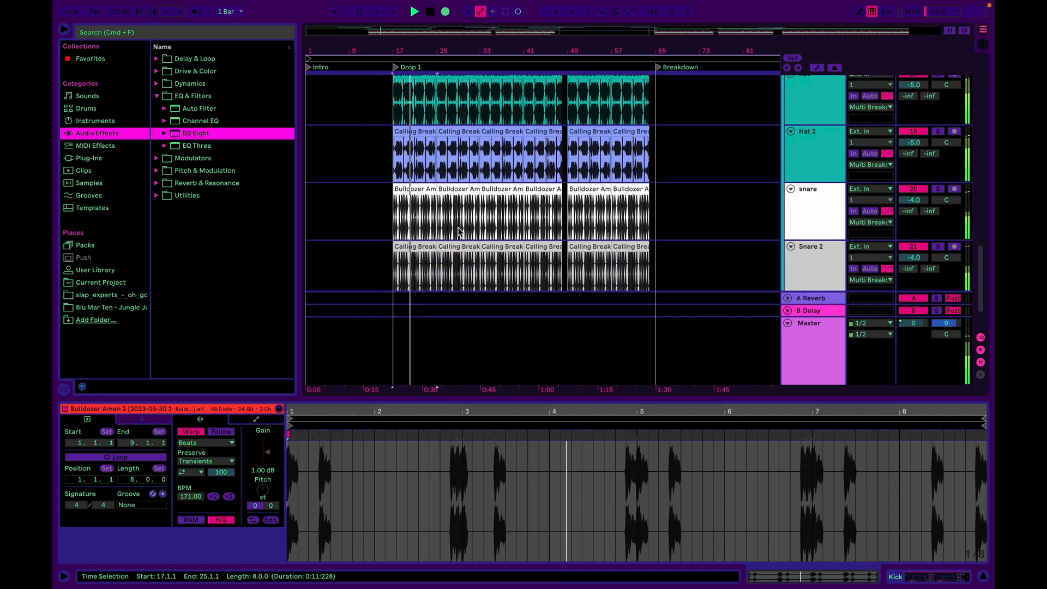
scroll(458, 232, up, 5)
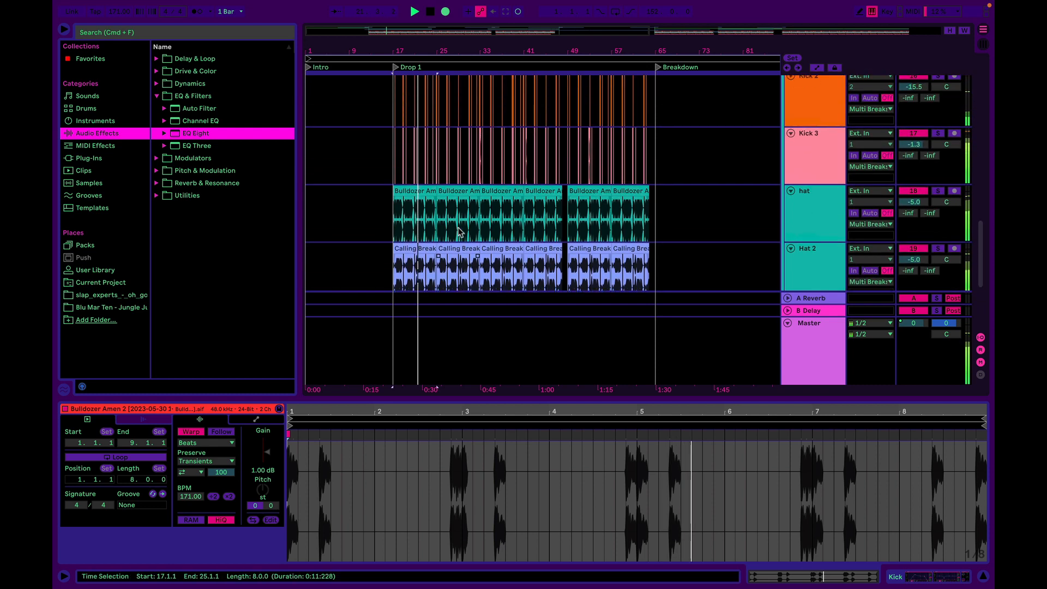
scroll(458, 232, up, 4)
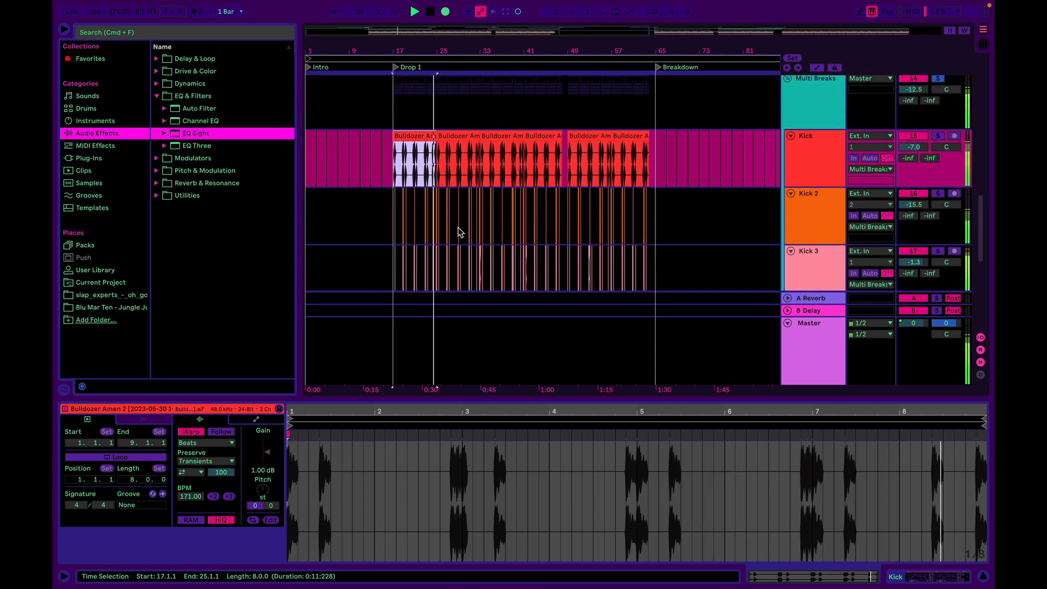
scroll(458, 232, down, 8)
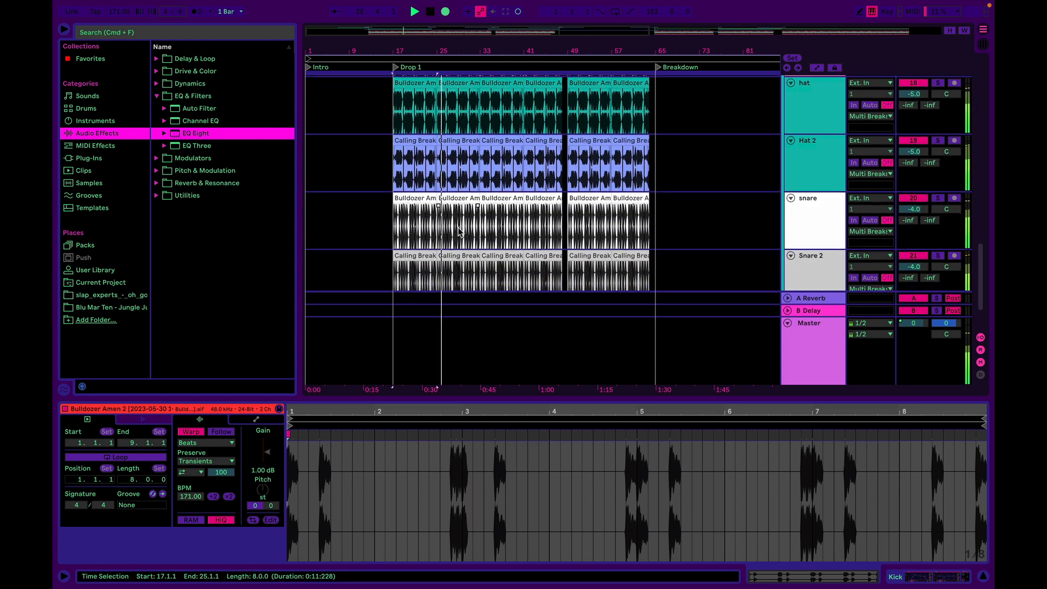
scroll(458, 232, down, 2)
scroll(458, 232, up, 7)
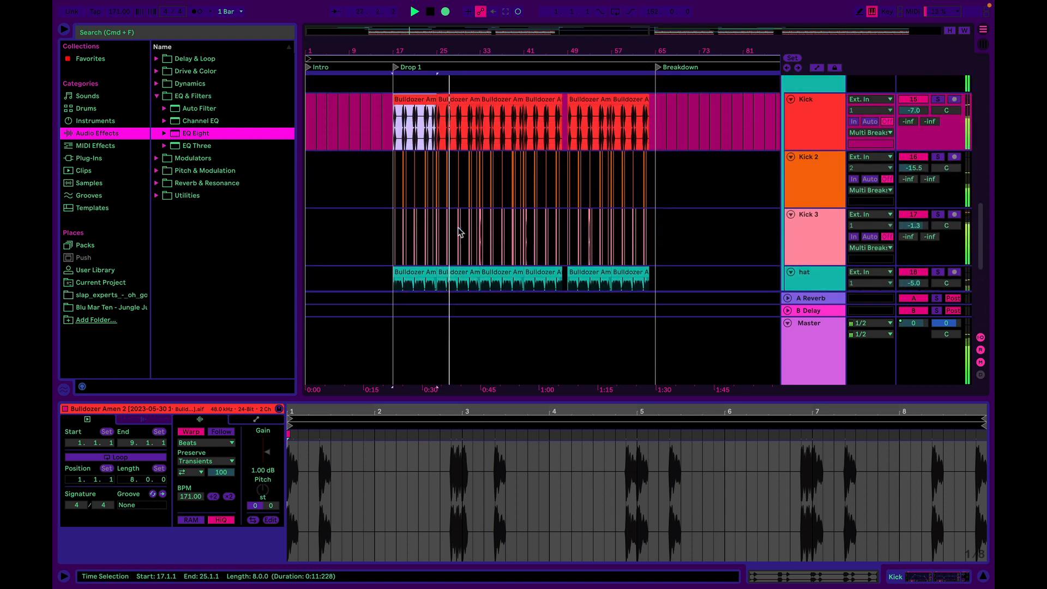
key(space)
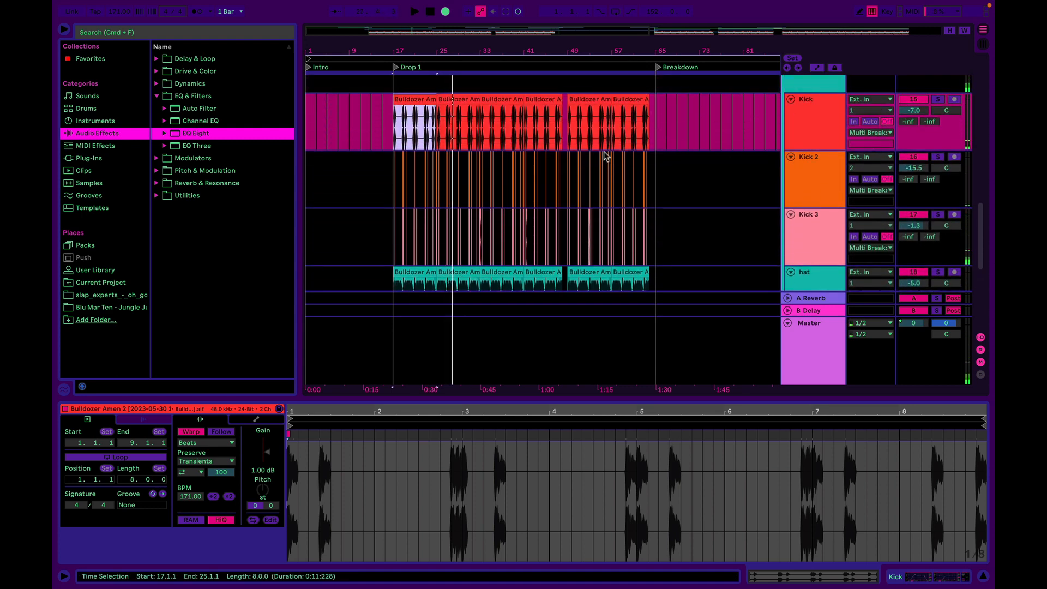
Place the insert marker at bar 65 on Kick 2 and examine the Drop 1 clips of the kick layers up close.
click(654, 158)
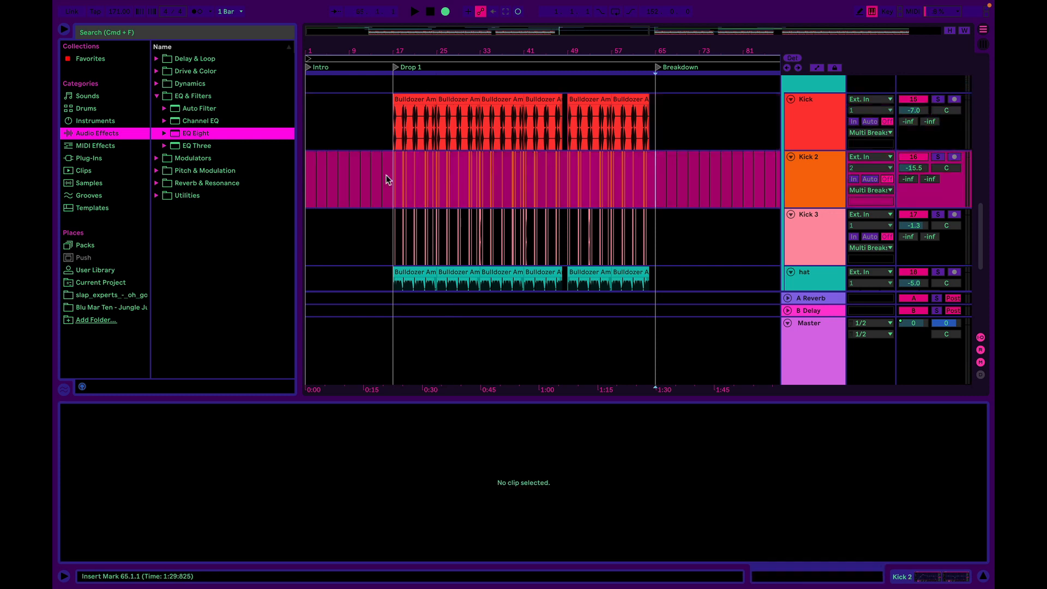
click(392, 146)
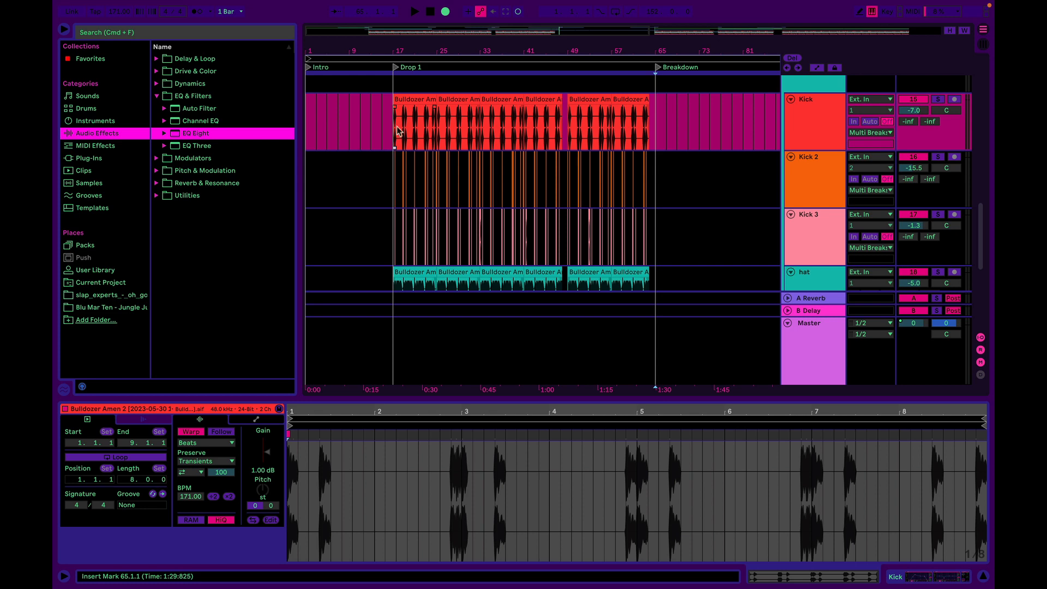
drag(420, 54, 421, 76)
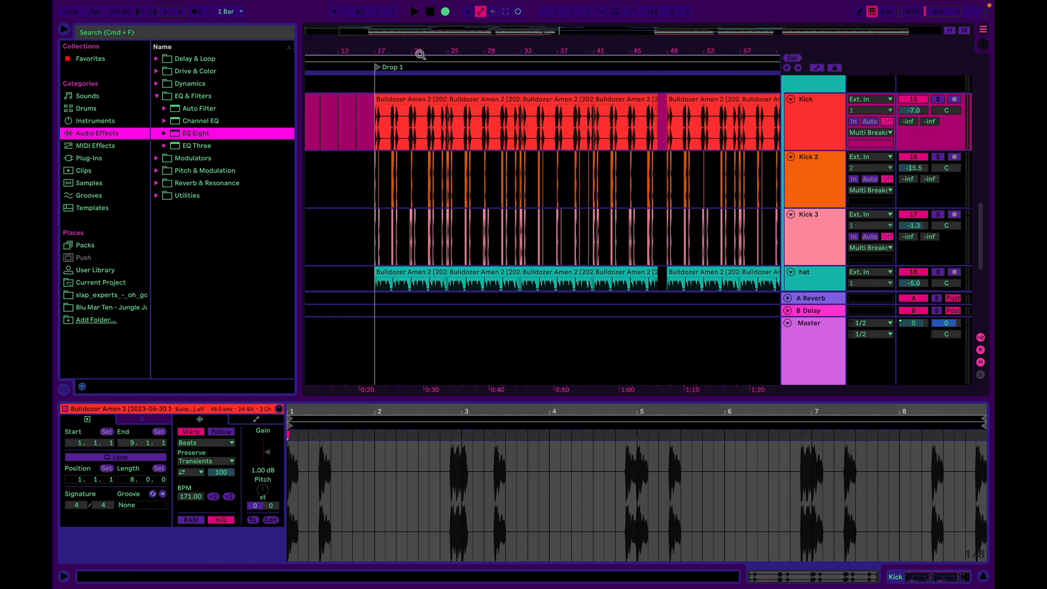
scroll(404, 129, down, 2)
scroll(404, 129, right, 2)
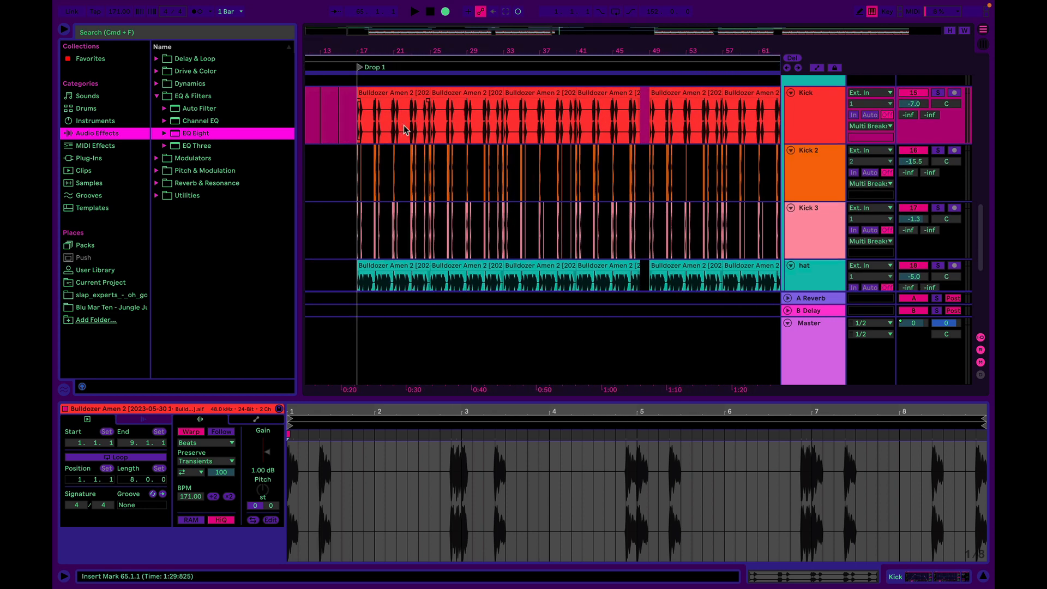
scroll(405, 129, up, 3)
scroll(405, 129, left, 1)
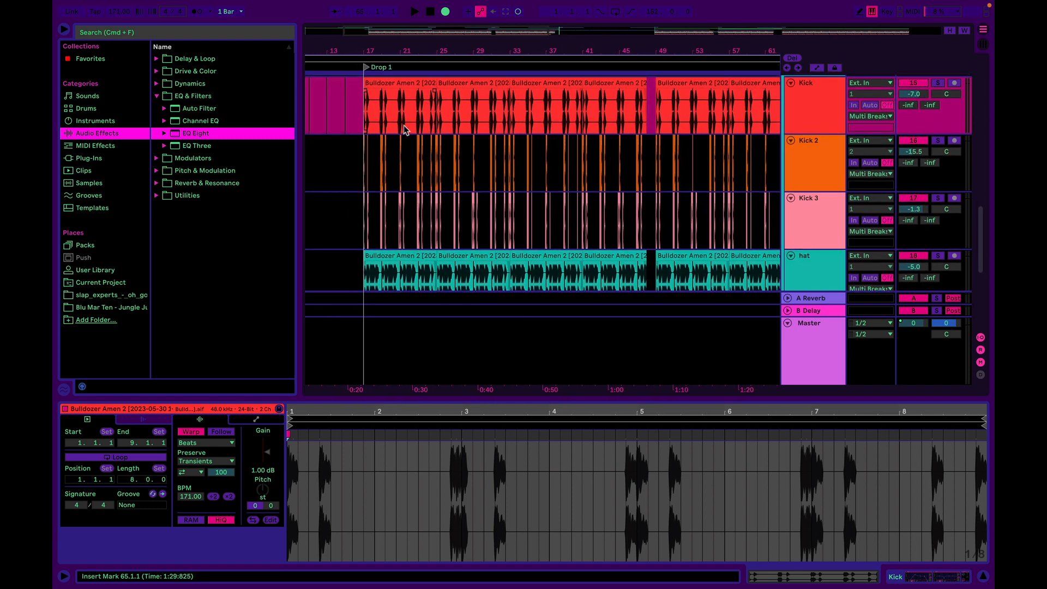
scroll(405, 129, down, 2)
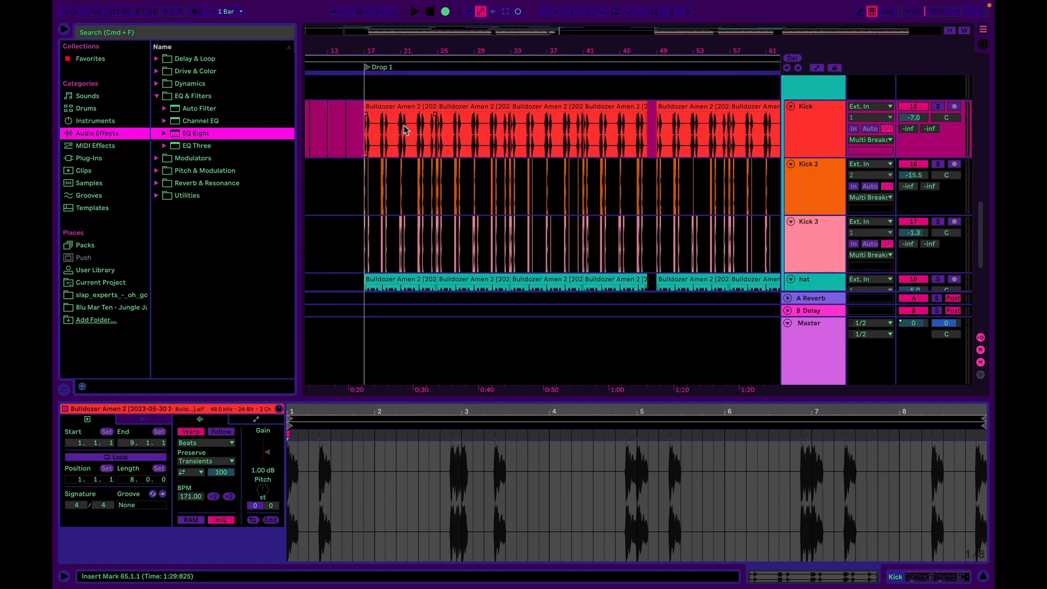
scroll(405, 129, right, 1)
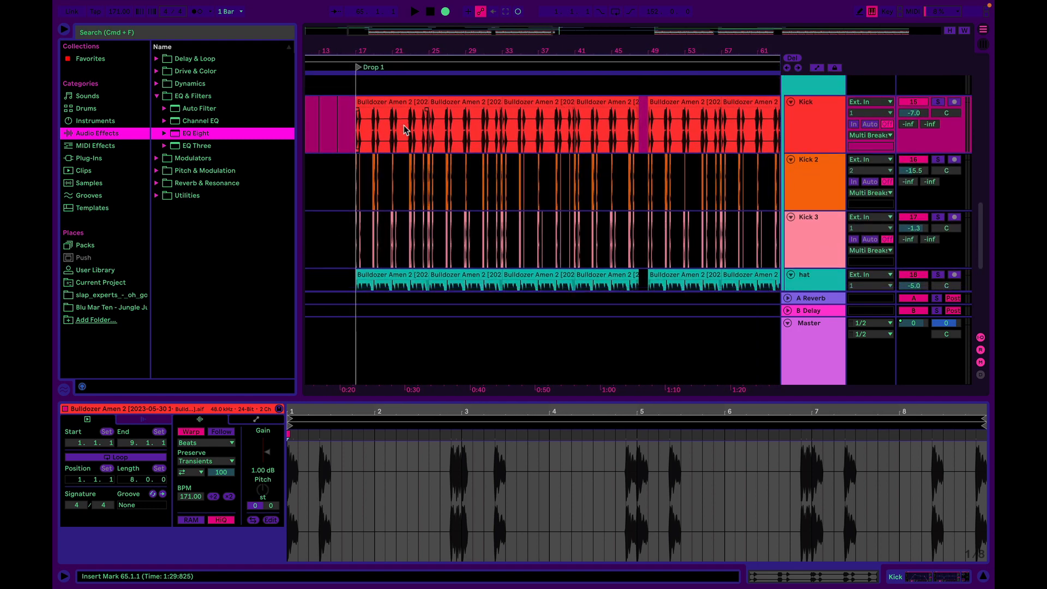
scroll(403, 125, up, 3)
scroll(403, 125, left, 1)
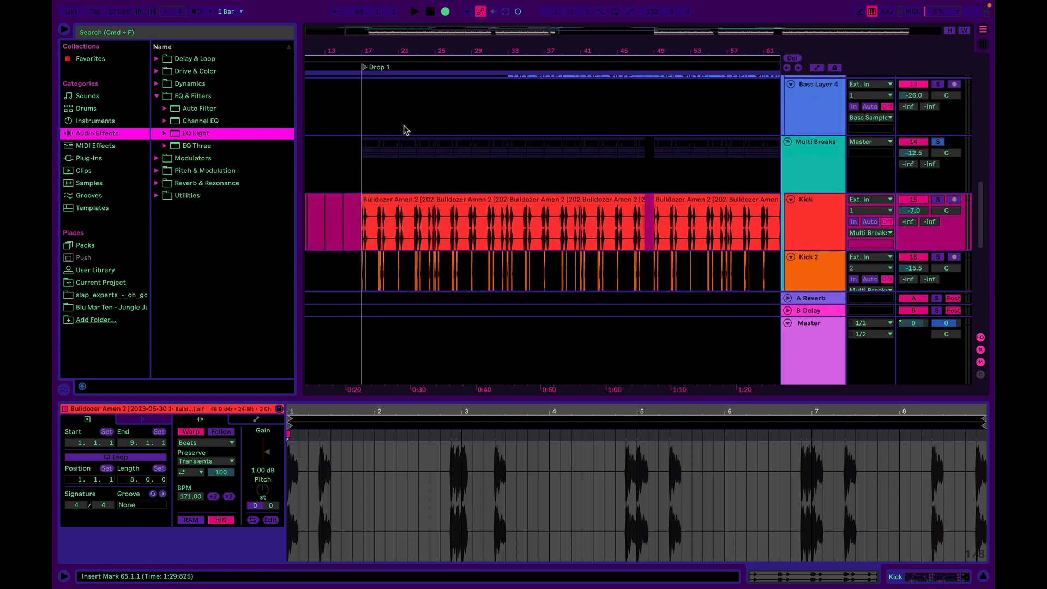
scroll(403, 125, down, 1)
scroll(403, 125, right, 1)
scroll(404, 125, left, 1)
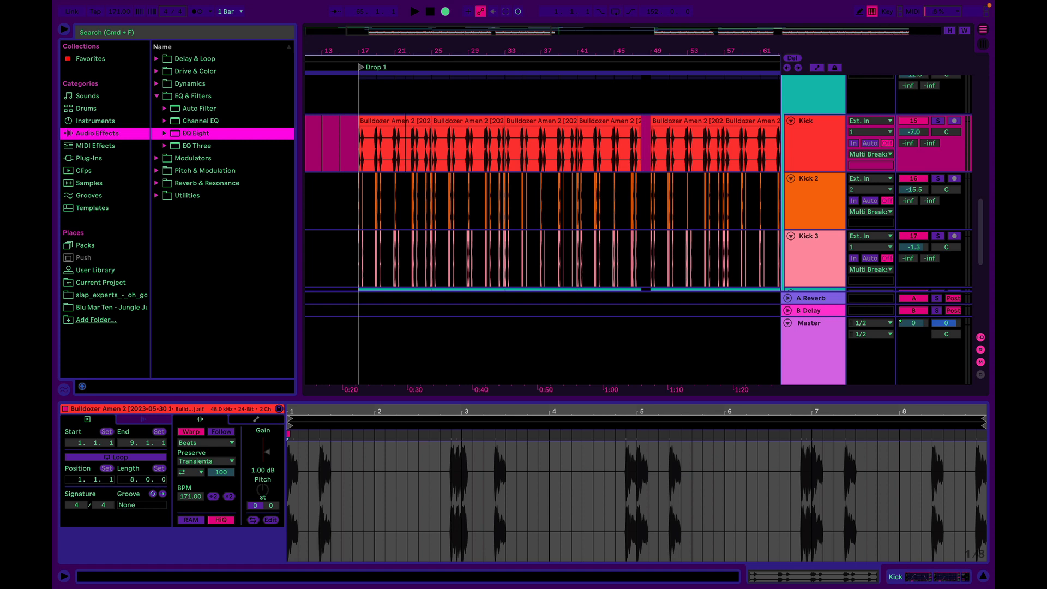
Select the Kick track and compare its Drop 1 clips with the Kick 2 and Kick 3 layers.
drag(407, 49, 407, 33)
scroll(402, 140, down, 3)
scroll(403, 140, left, 1)
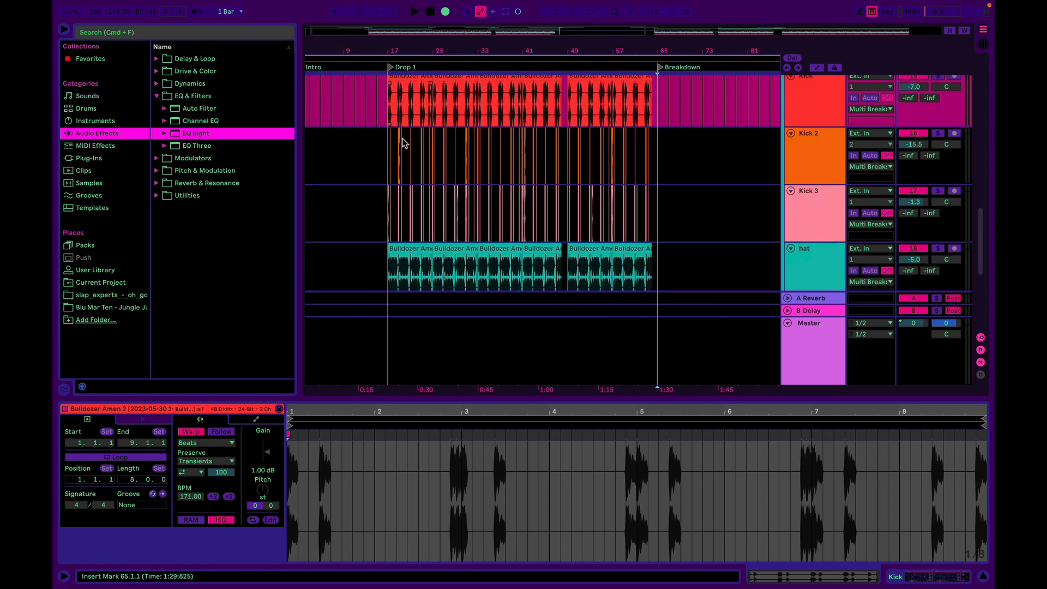
scroll(403, 143, up, 3)
scroll(404, 143, right, 1)
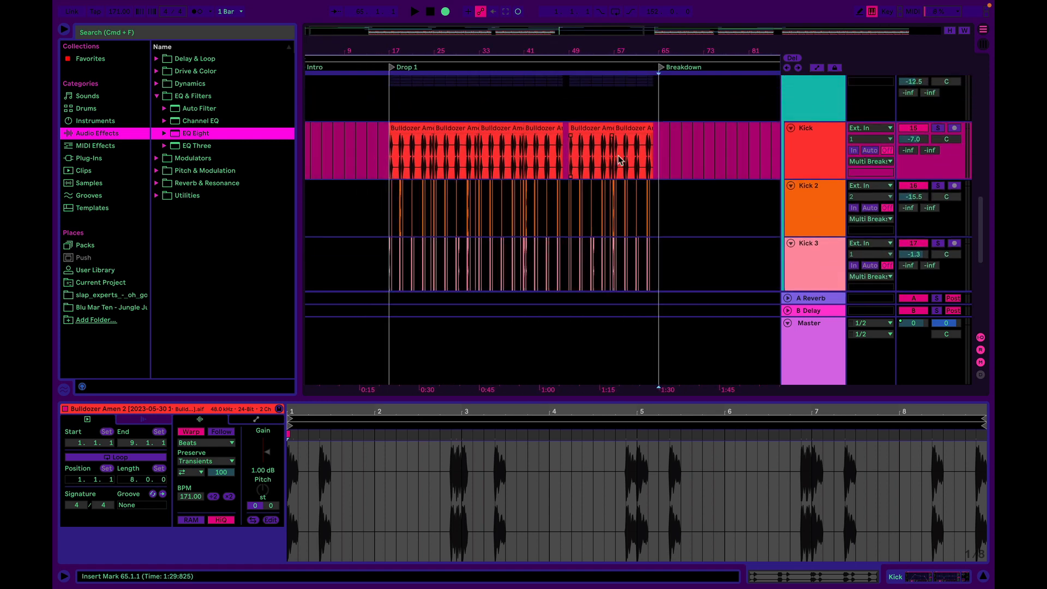
click(806, 158)
scroll(806, 158, down, 3)
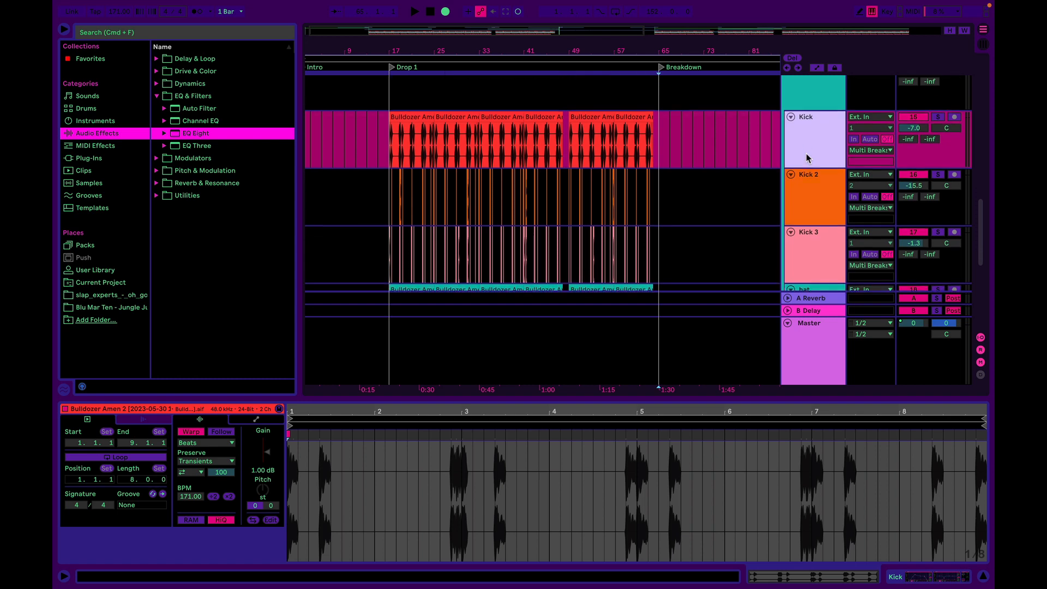
scroll(806, 158, up, 3)
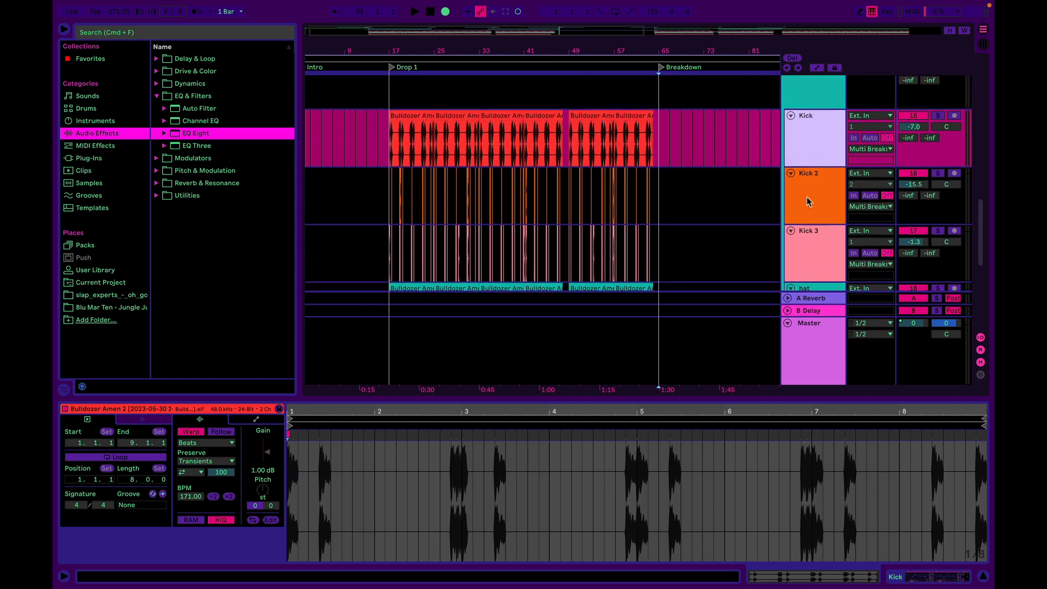
Select Kick 3 and return to the Kick track, comparing the three stacked kick layers.
click(808, 243)
click(808, 202)
click(808, 231)
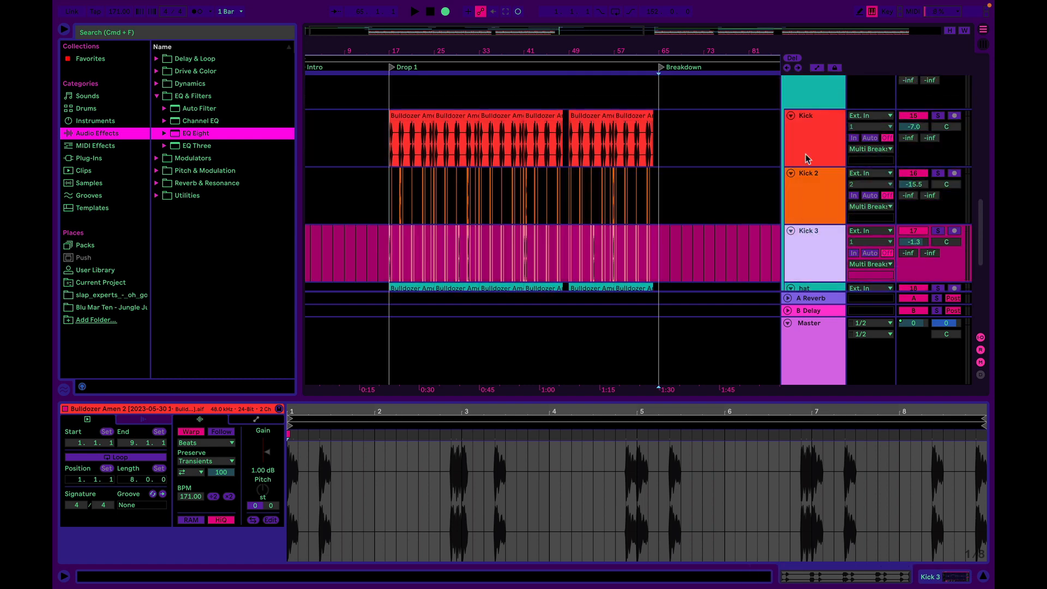
click(806, 125)
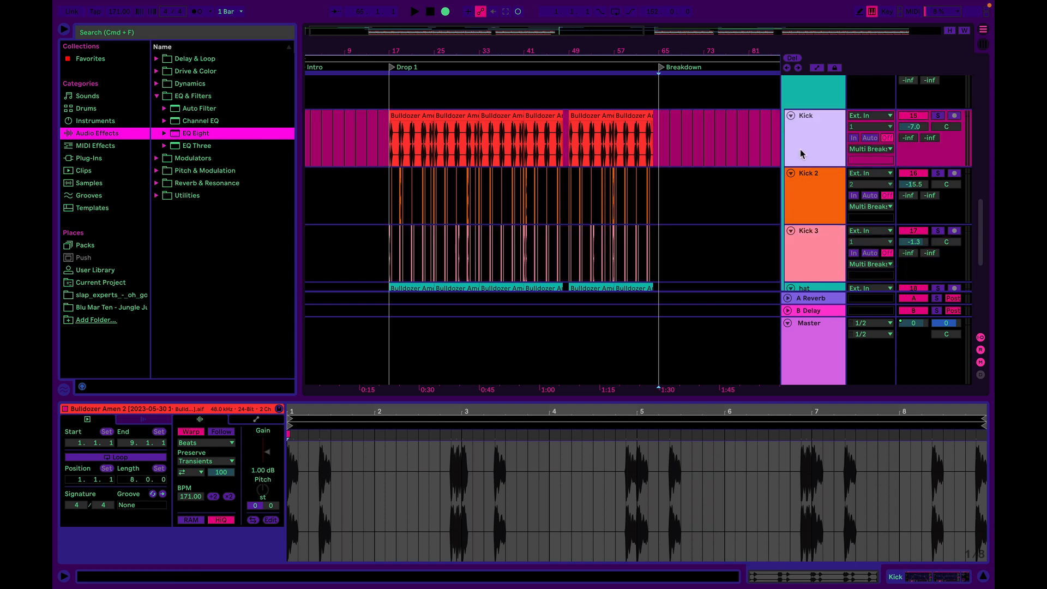
Examine the hat, Hat 2, snare and Snare 2 layers up close from the start of Drop 1.
scroll(803, 198, down, 2)
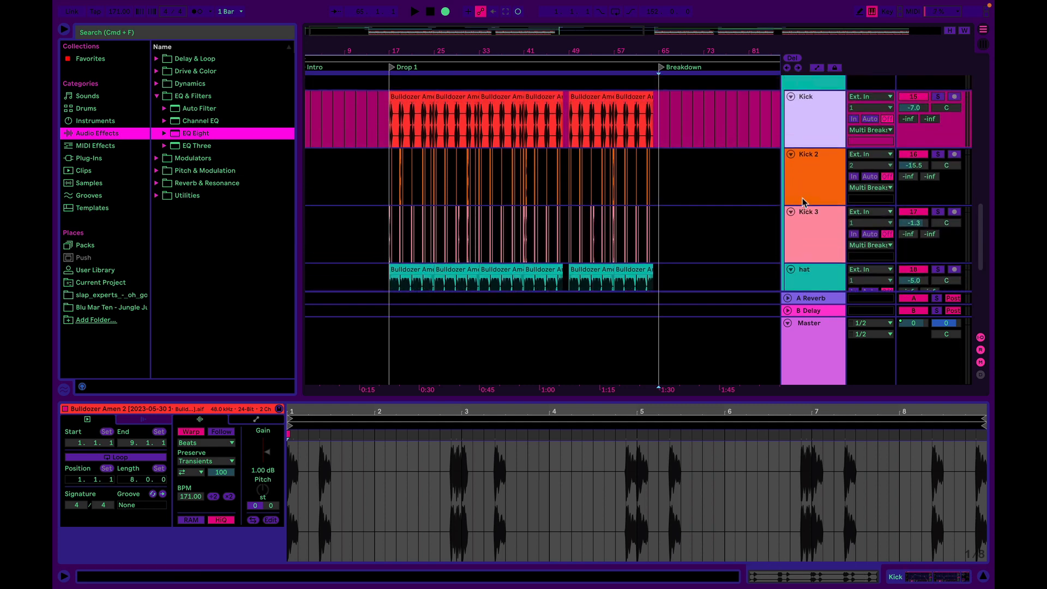
scroll(803, 198, down, 4)
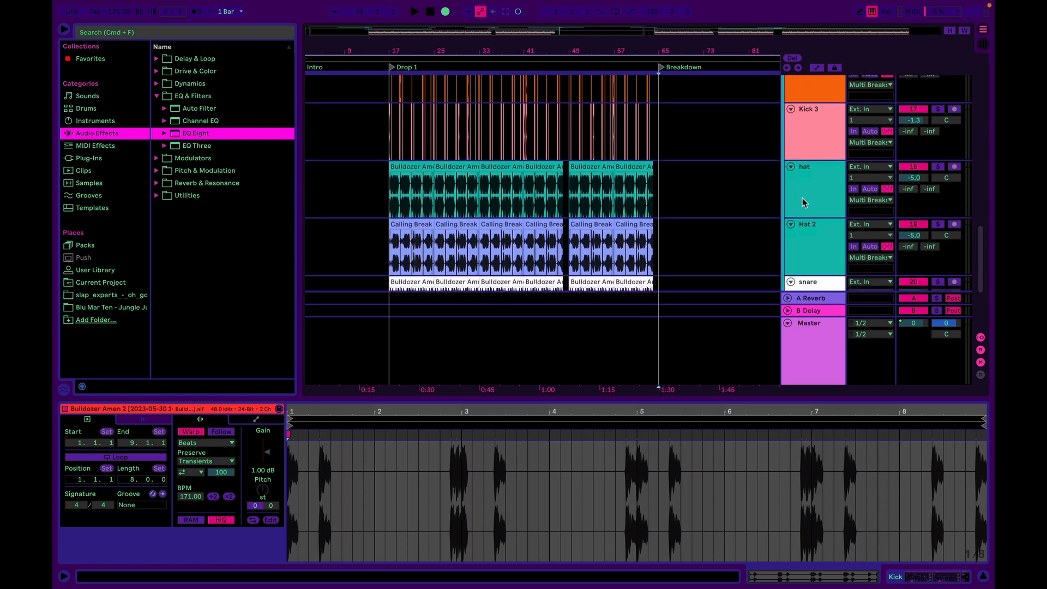
scroll(802, 198, down, 5)
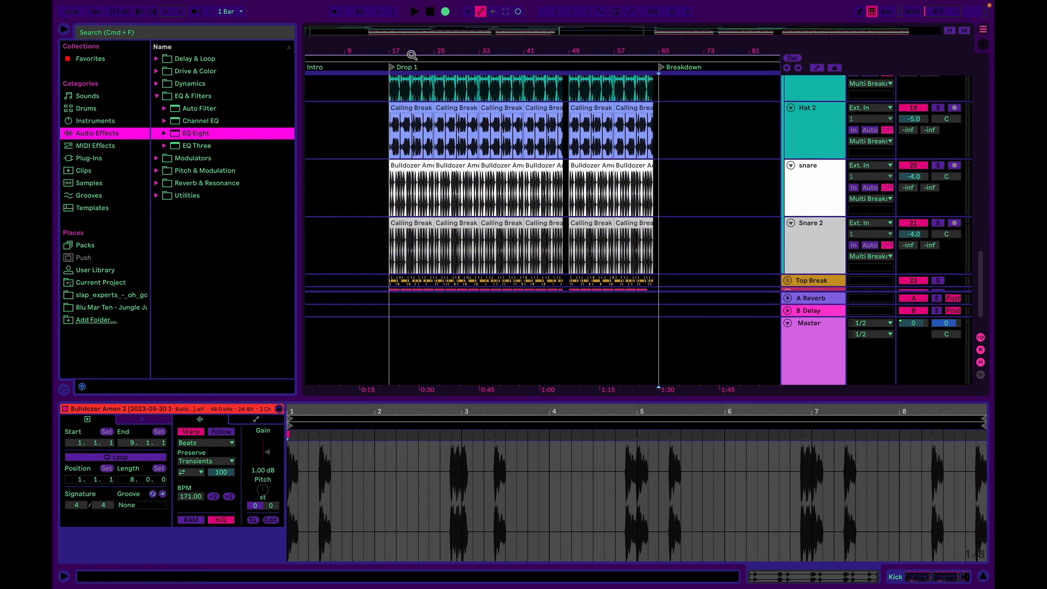
scroll(413, 51, up, 5)
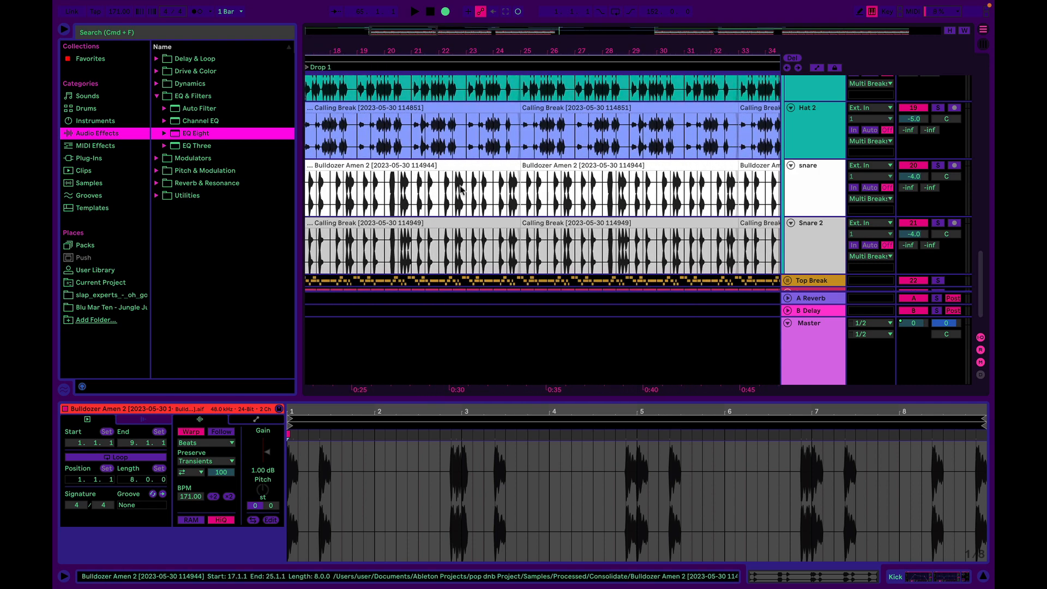
scroll(479, 207, left, 5)
scroll(479, 207, down, 1)
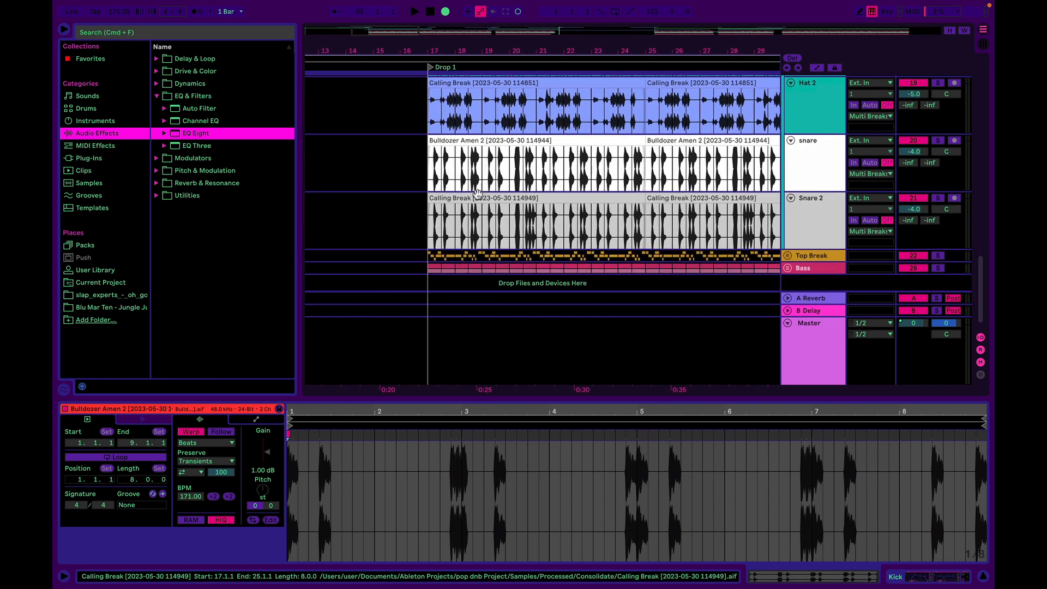
scroll(479, 207, right, 3)
scroll(477, 196, up, 3)
scroll(478, 194, right, 2)
scroll(478, 194, up, 5)
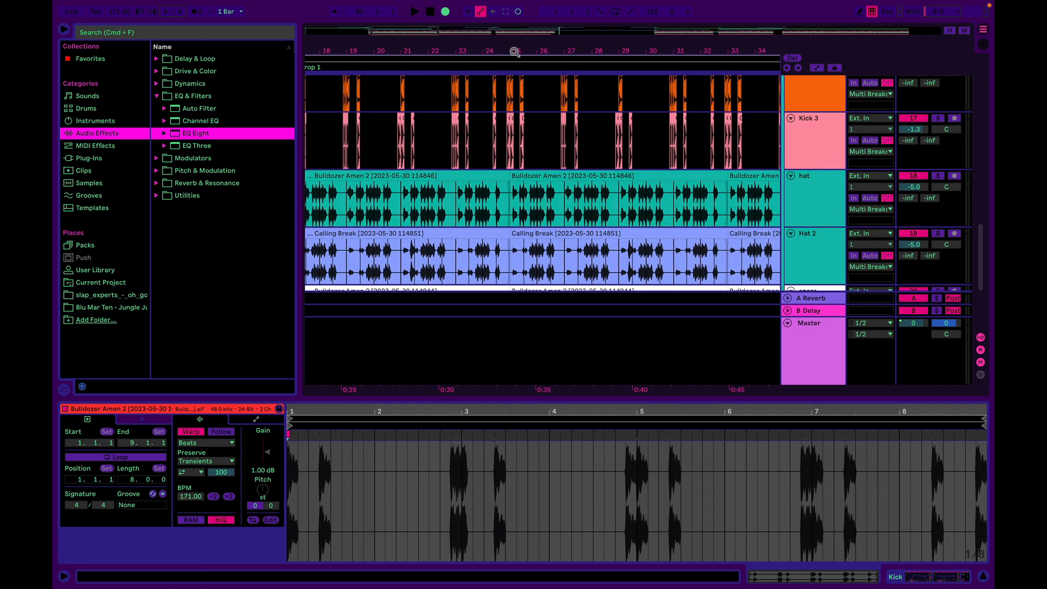
View more of Drop 1 at once and review the track volumes of the kick, hat and snare layers.
drag(514, 51, 514, 30)
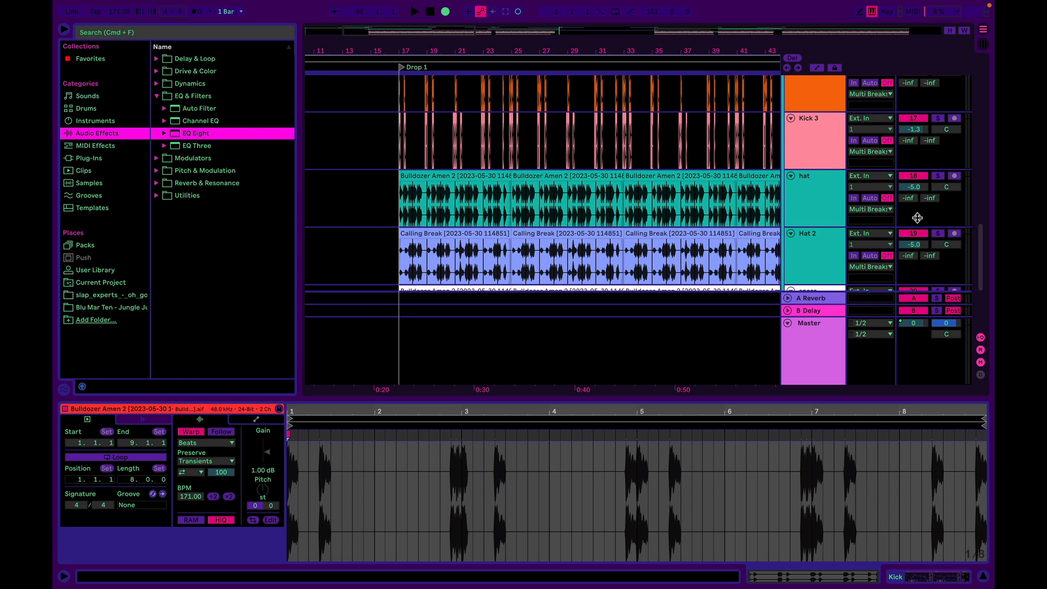
scroll(917, 218, up, 10)
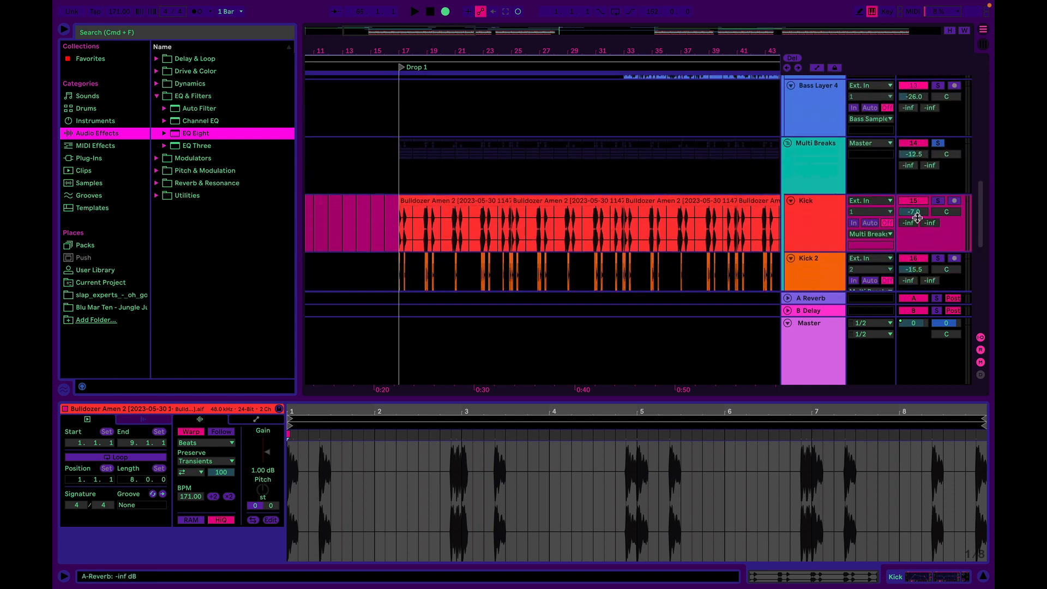
scroll(917, 217, down, 10)
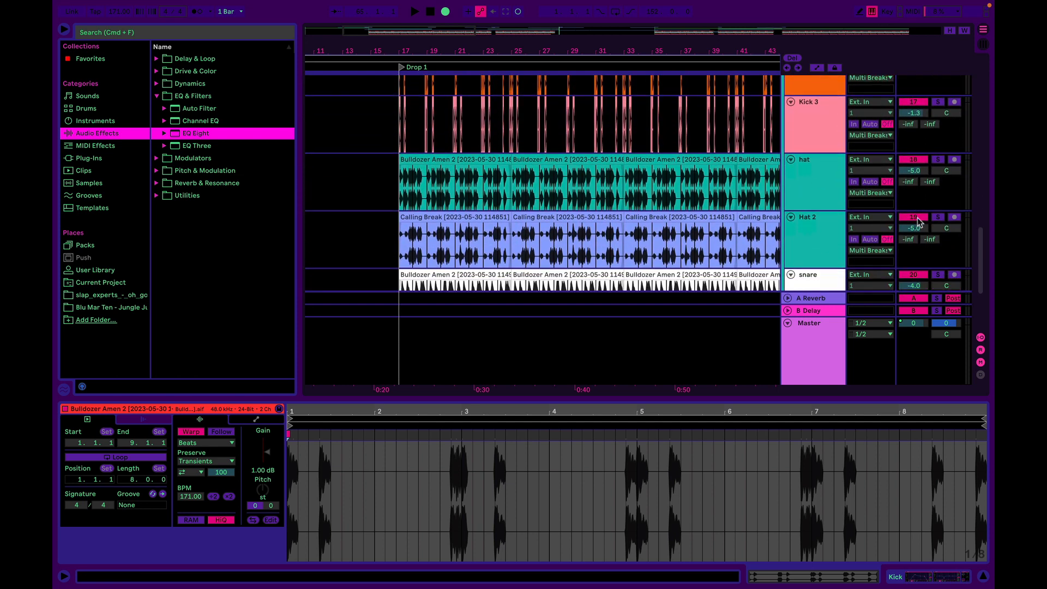
scroll(919, 221, down, 5)
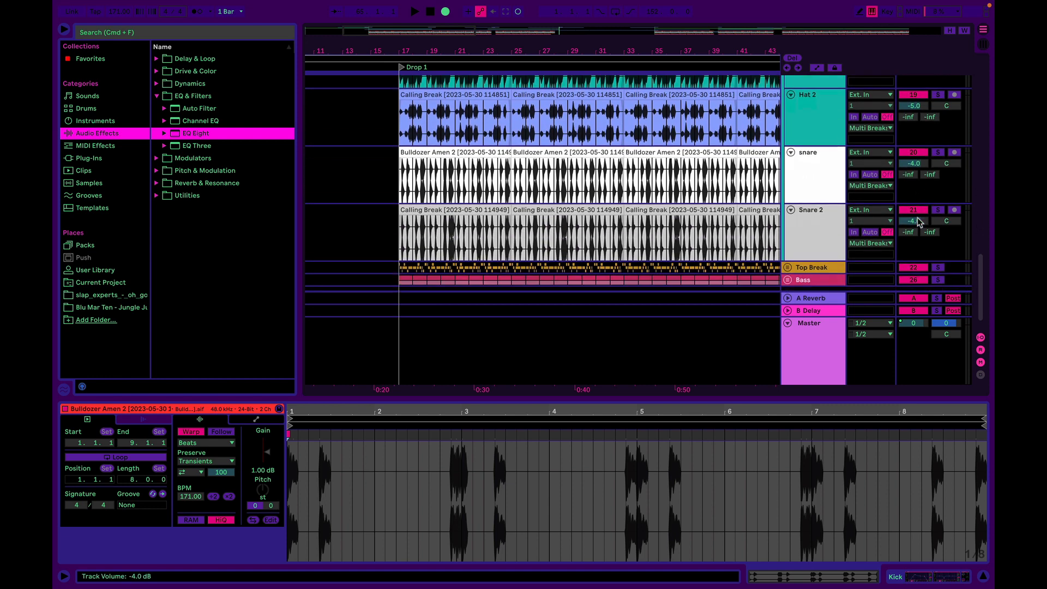
scroll(919, 220, down, 3)
scroll(919, 220, up, 8)
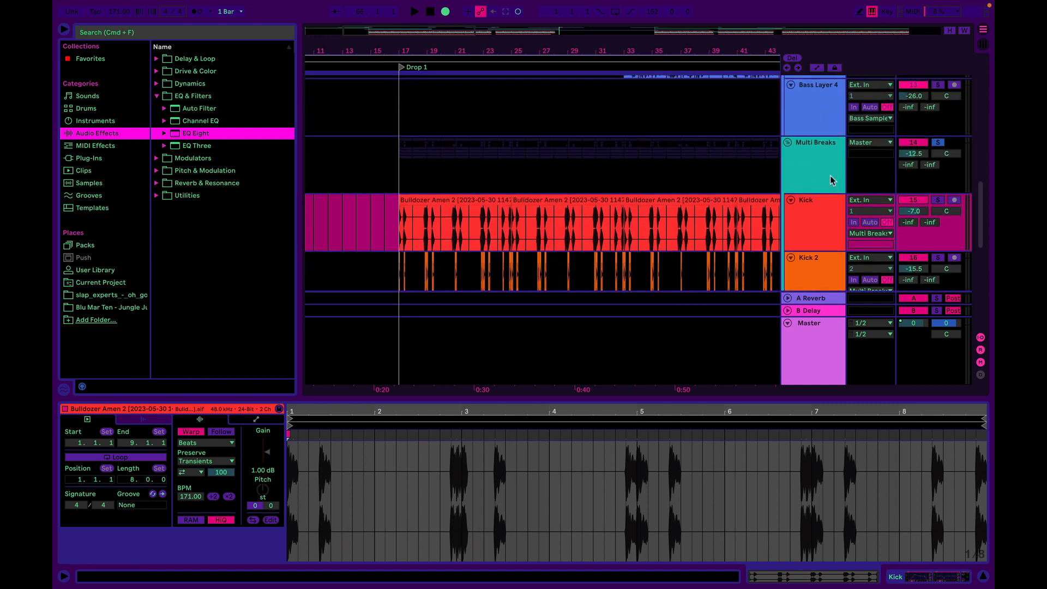
Select the Multi Breaks group to show its effects chain and look over the drum layers it processes.
click(828, 172)
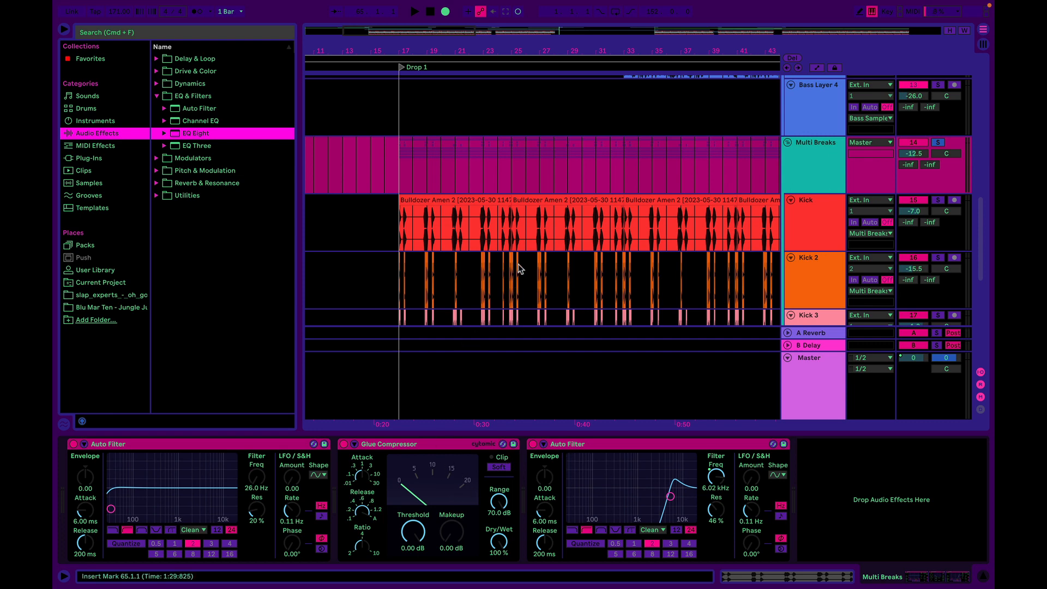
scroll(519, 269, down, 5)
scroll(519, 268, right, 2)
scroll(519, 269, up, 3)
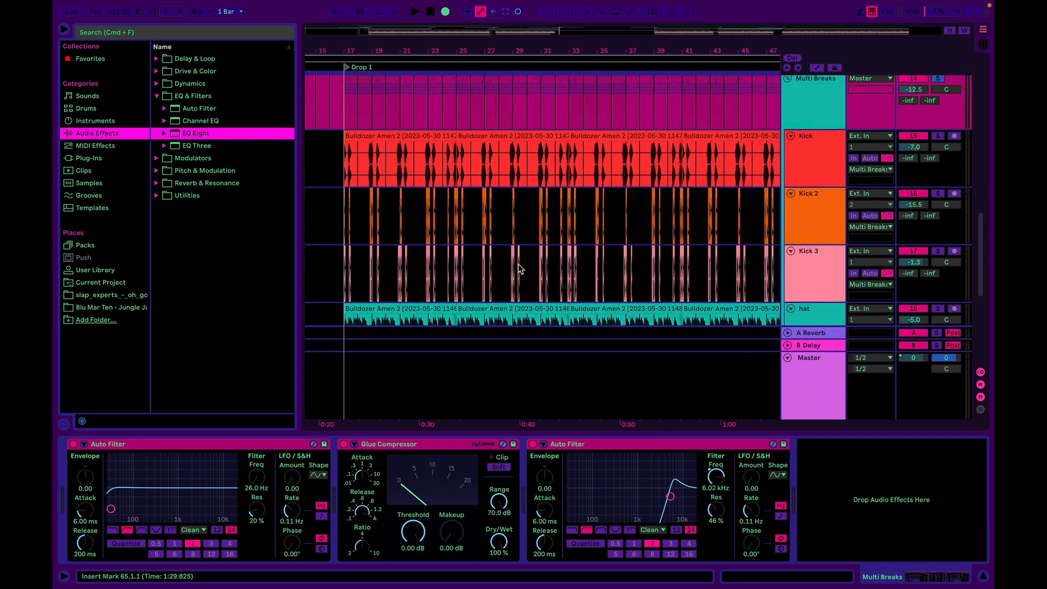
scroll(519, 268, down, 10)
scroll(519, 268, right, 2)
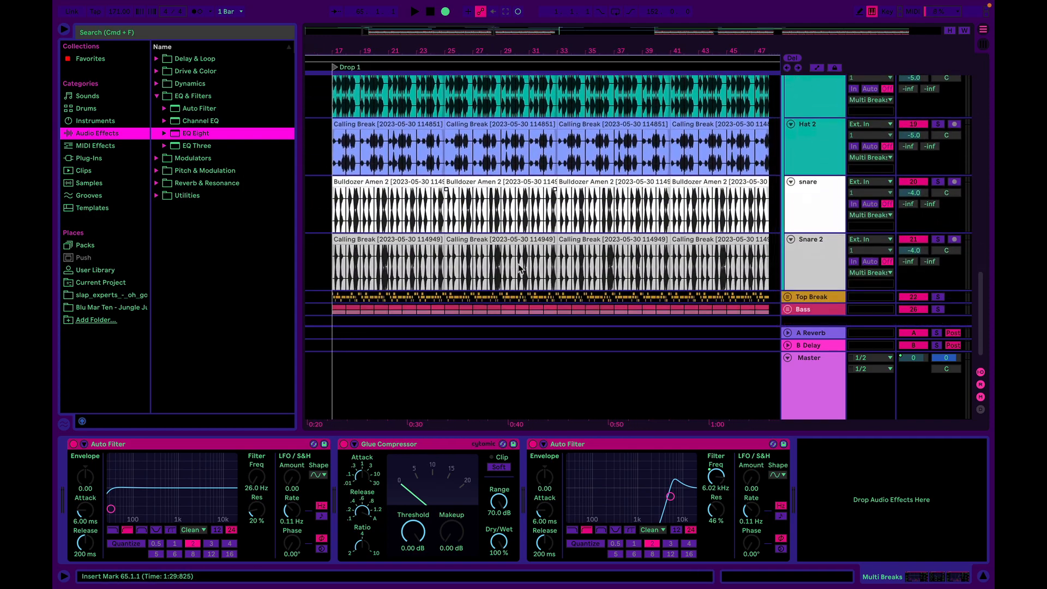
scroll(519, 268, right, 2)
scroll(519, 268, up, 10)
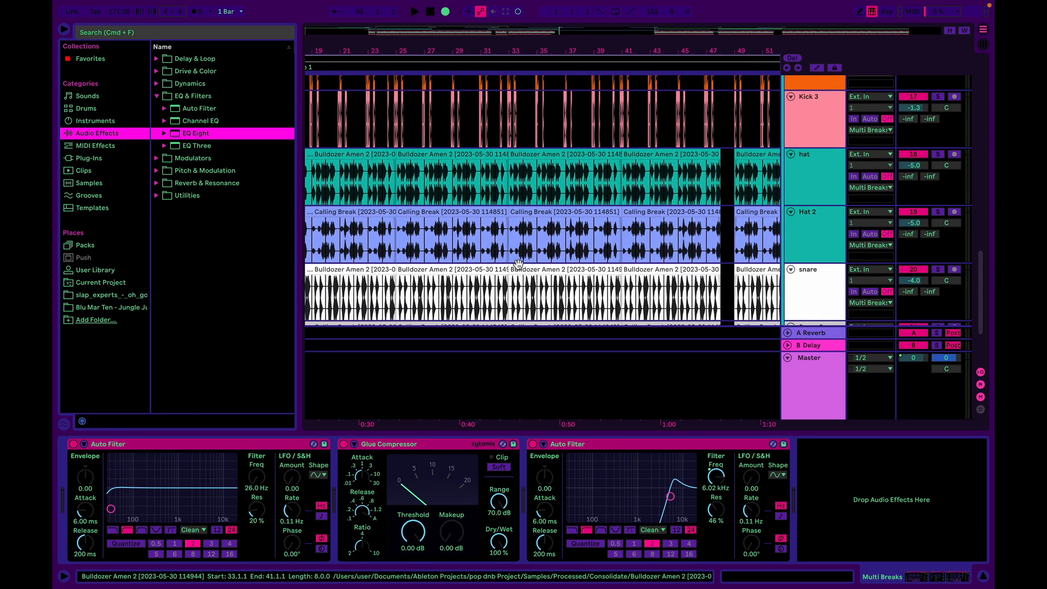
scroll(519, 268, up, 1)
scroll(556, 246, right, 1)
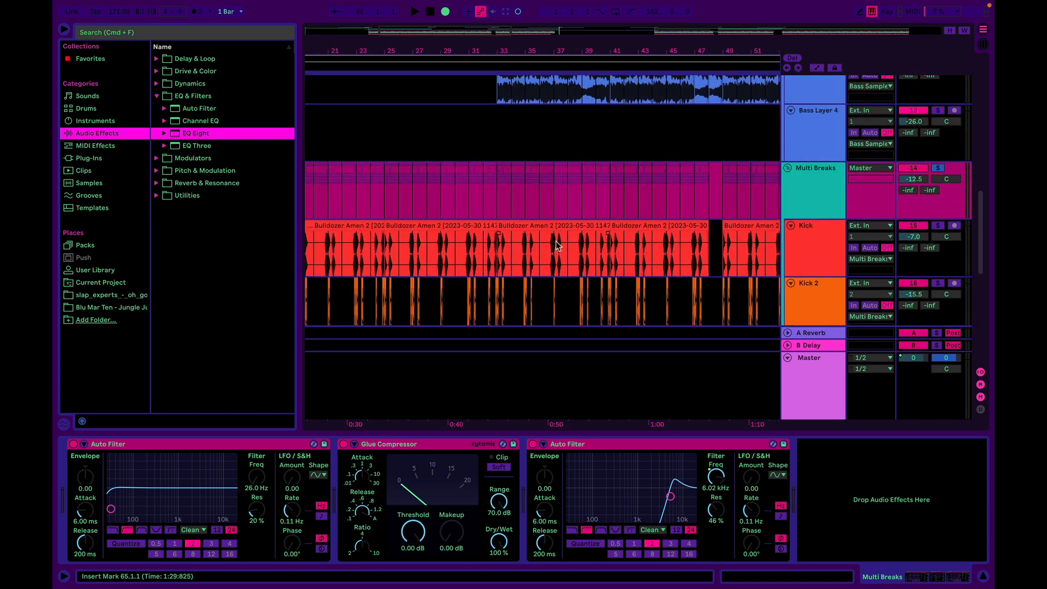
Fold the Multi Breaks group and unfold Top Break to show its Kick, Hats and Snare tracks at Drop 1.
click(787, 168)
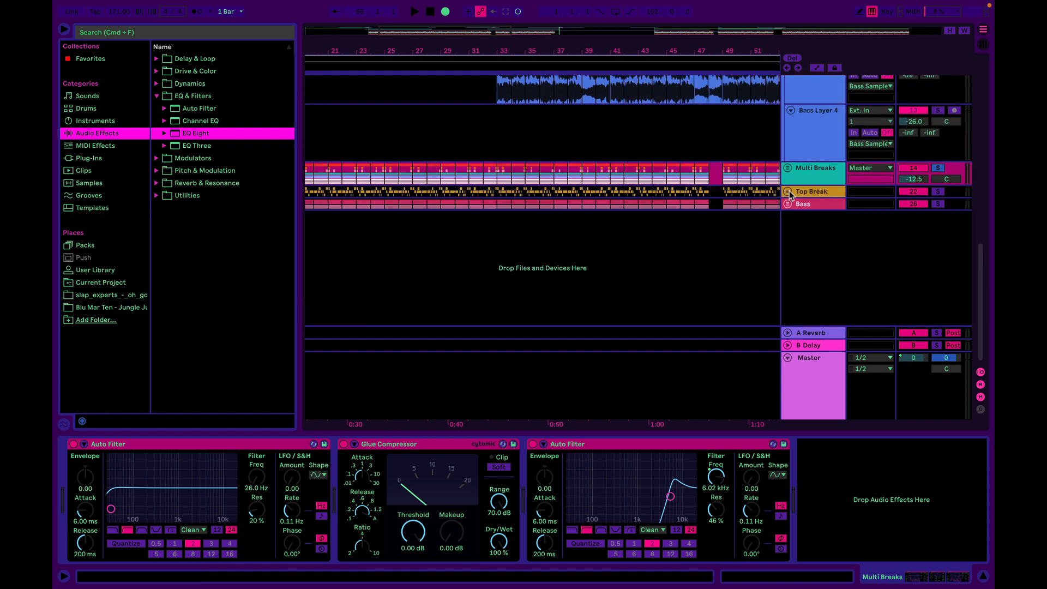
click(787, 191)
scroll(627, 212, down, 1)
scroll(627, 213, left, 1)
scroll(622, 214, down, 4)
scroll(623, 214, left, 3)
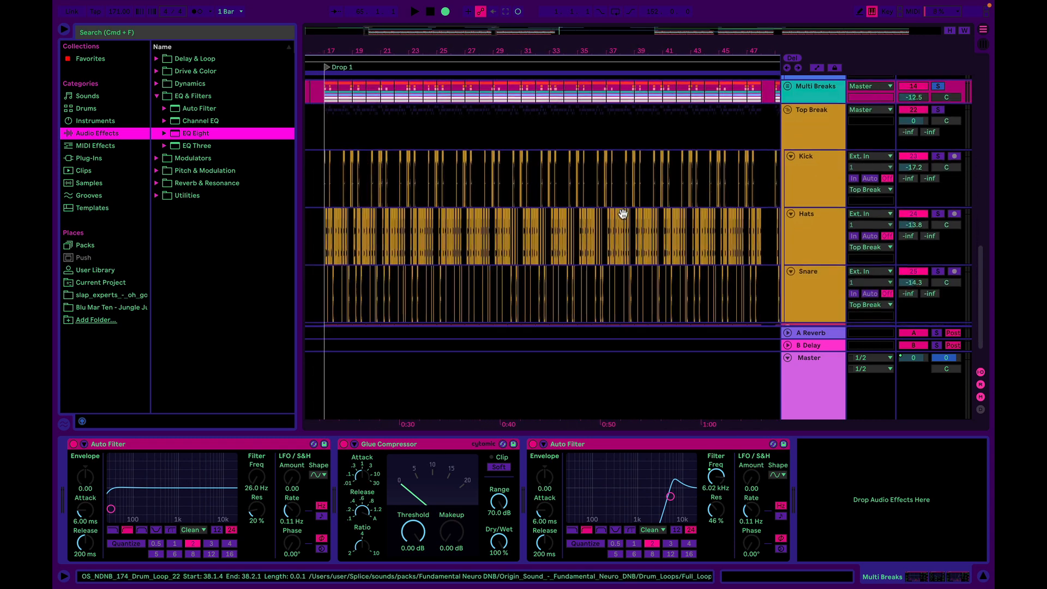
scroll(623, 213, down, 2)
scroll(623, 214, left, 1)
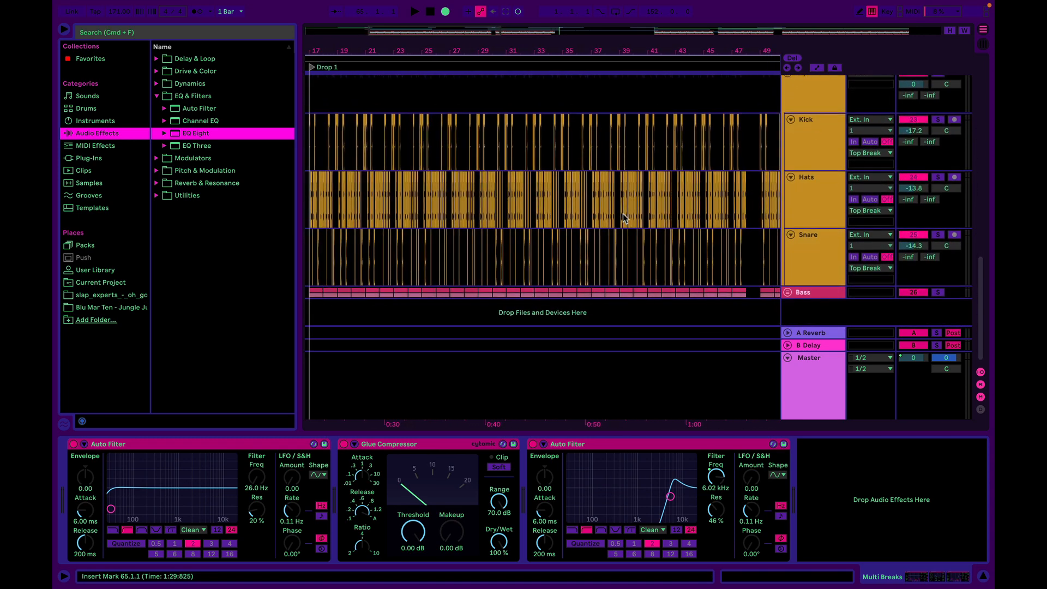
Place the insert marker at bar 17 on Top Break's Kick track and audition the Drop 1 drums in two short passes.
click(339, 164)
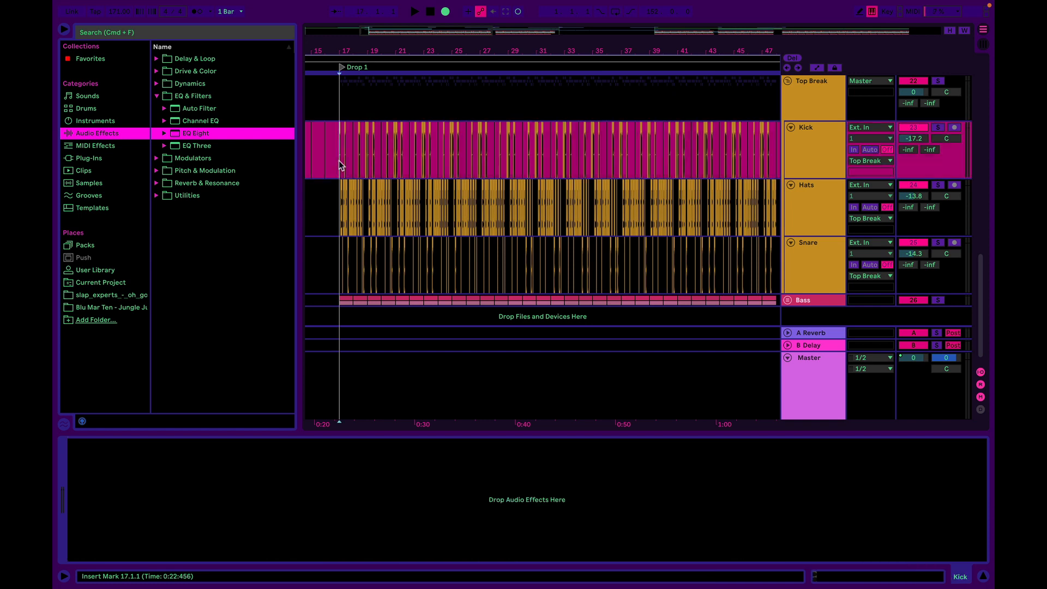
key(space)
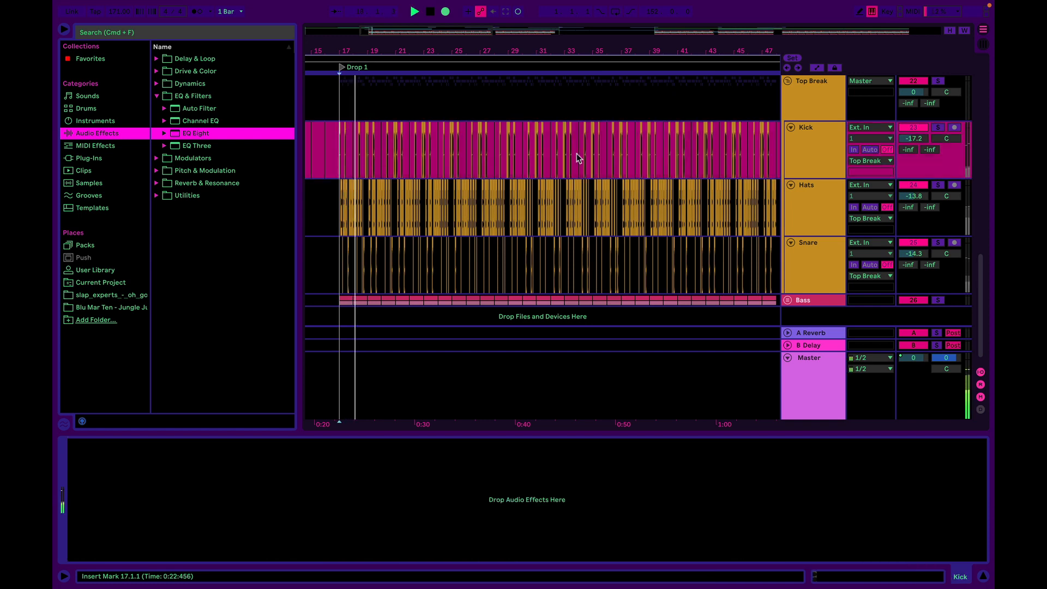
key(space)
scroll(858, 150, up, 2)
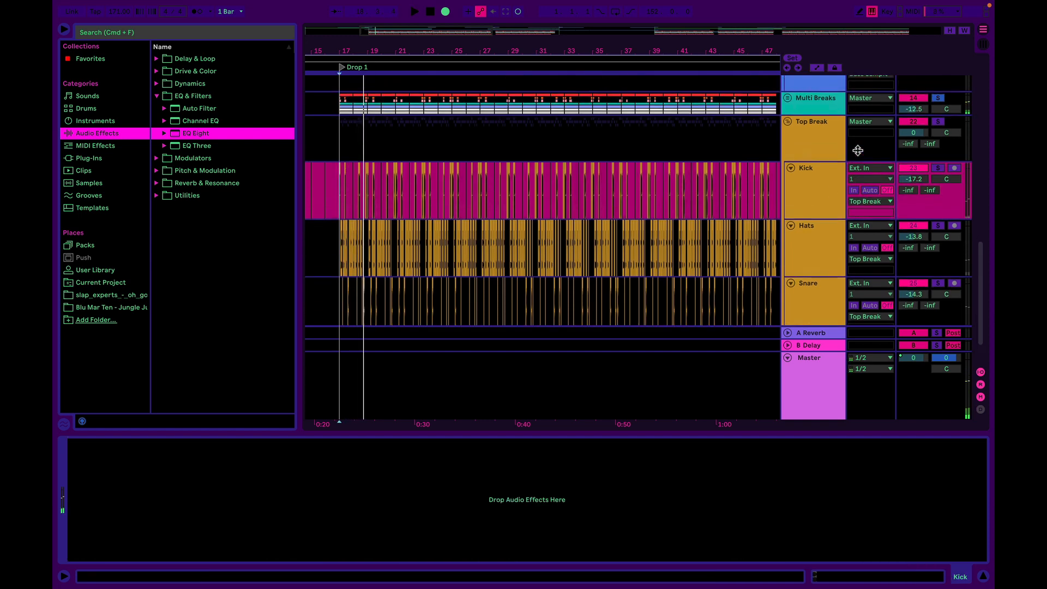
scroll(857, 150, up, 1)
key(space)
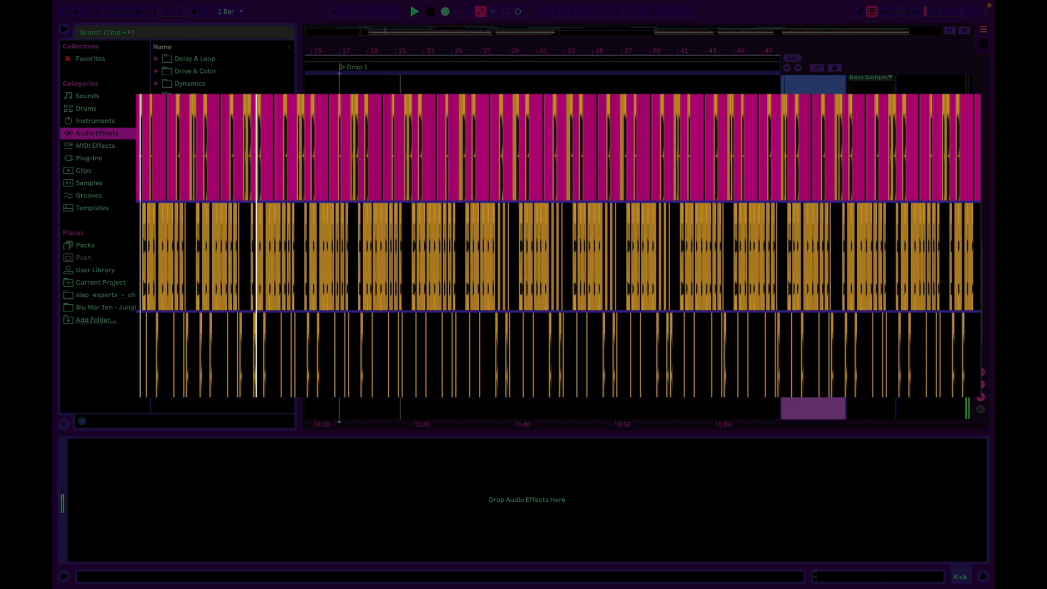
key(space)
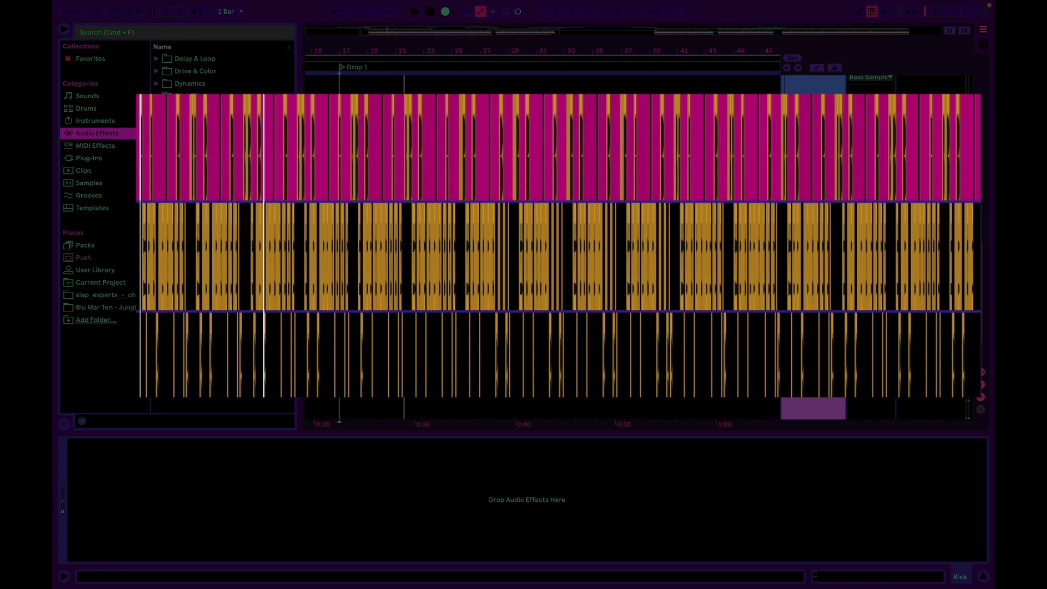
Play Drop 1 again, turn off Top Break's solo, mute it and solo Multi Breaks to hear it alone.
scroll(819, 308, up, 6)
scroll(818, 309, down, 5)
scroll(558, 245, down, 2)
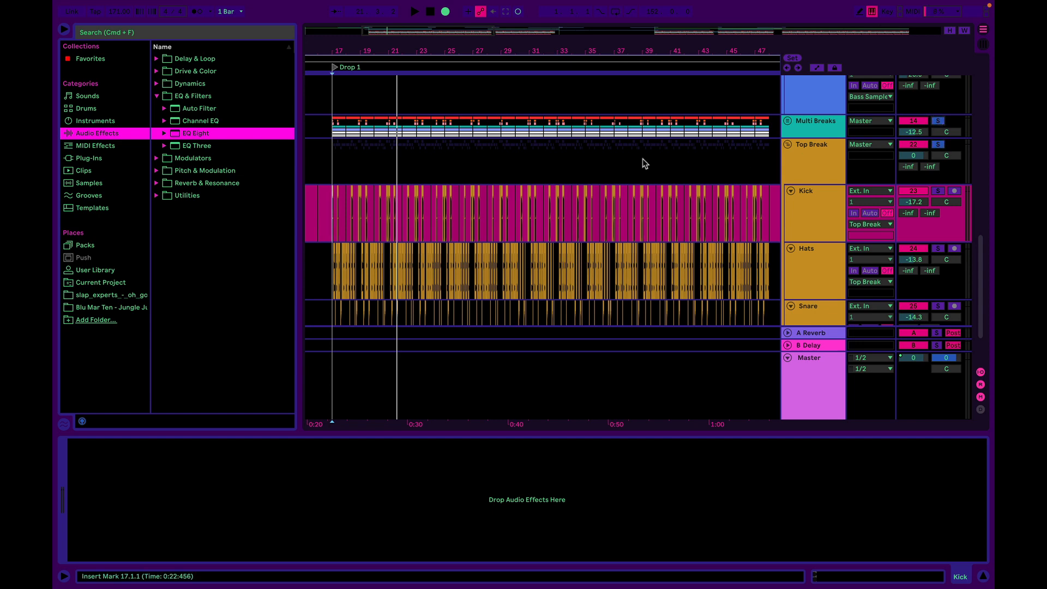
key(space)
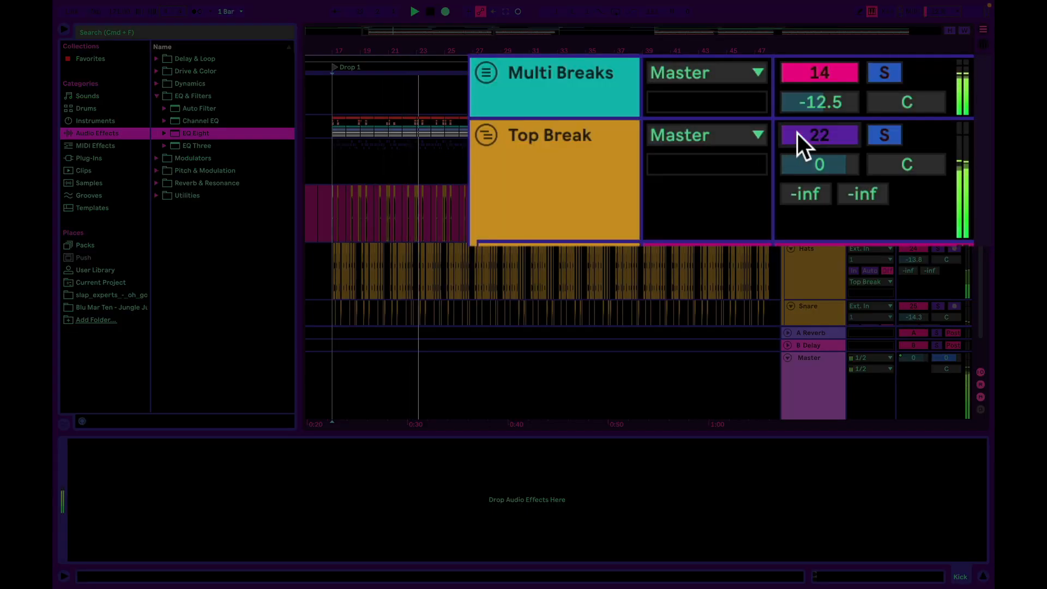
click(892, 139)
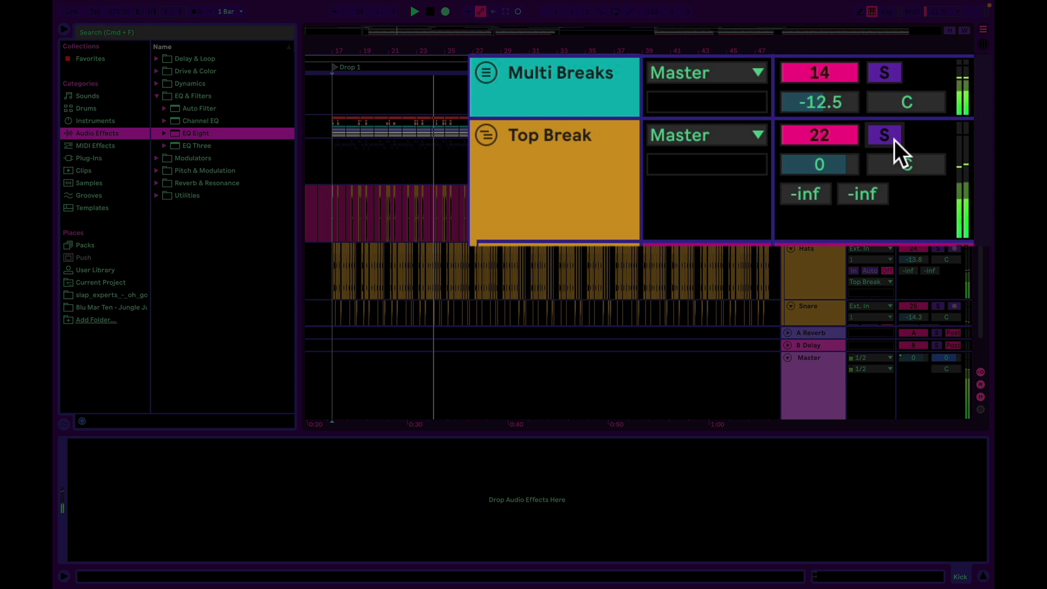
click(842, 136)
click(881, 72)
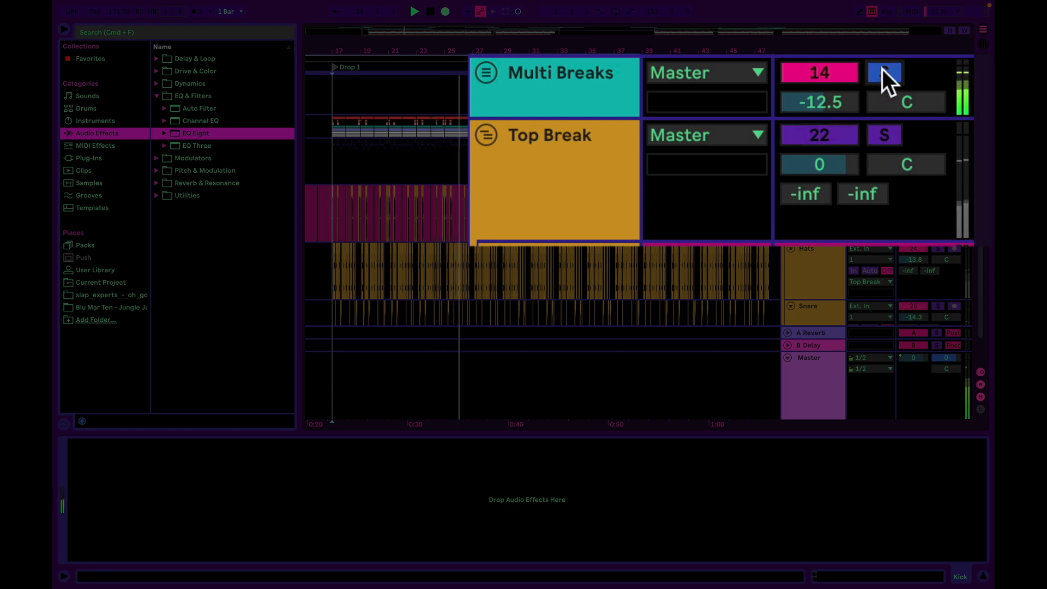
Reactivate Top Break and toggle its solo to compare Multi Breaks with and without it, ending with playback stopped.
click(809, 133)
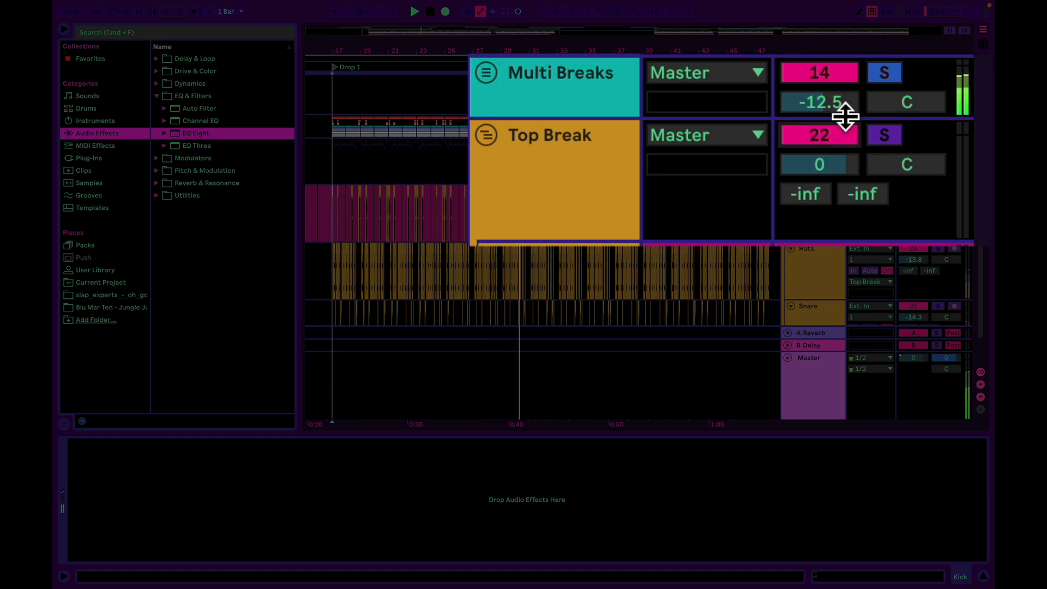
click(894, 139)
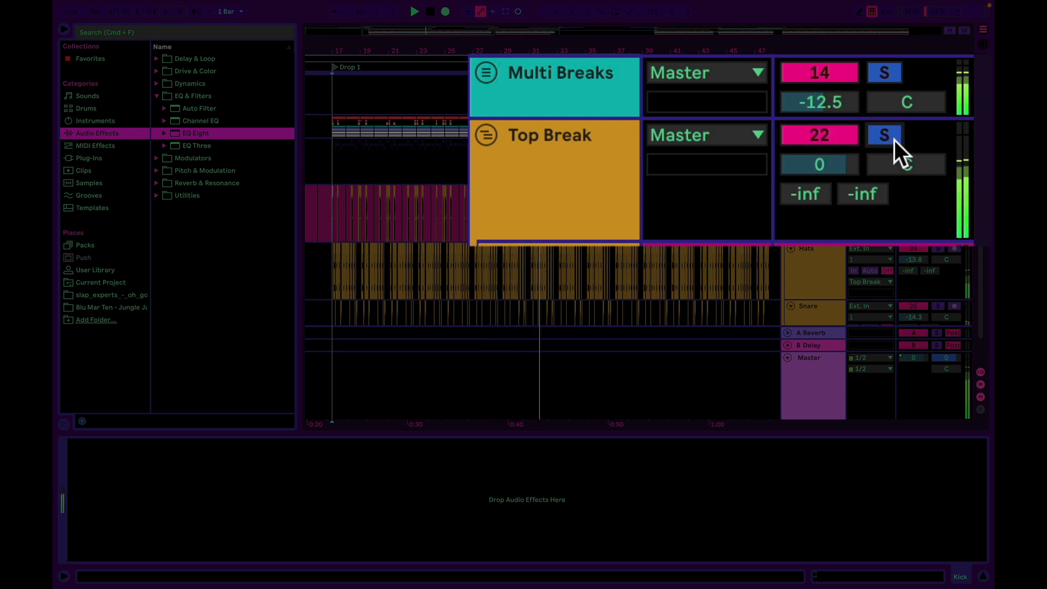
click(894, 140)
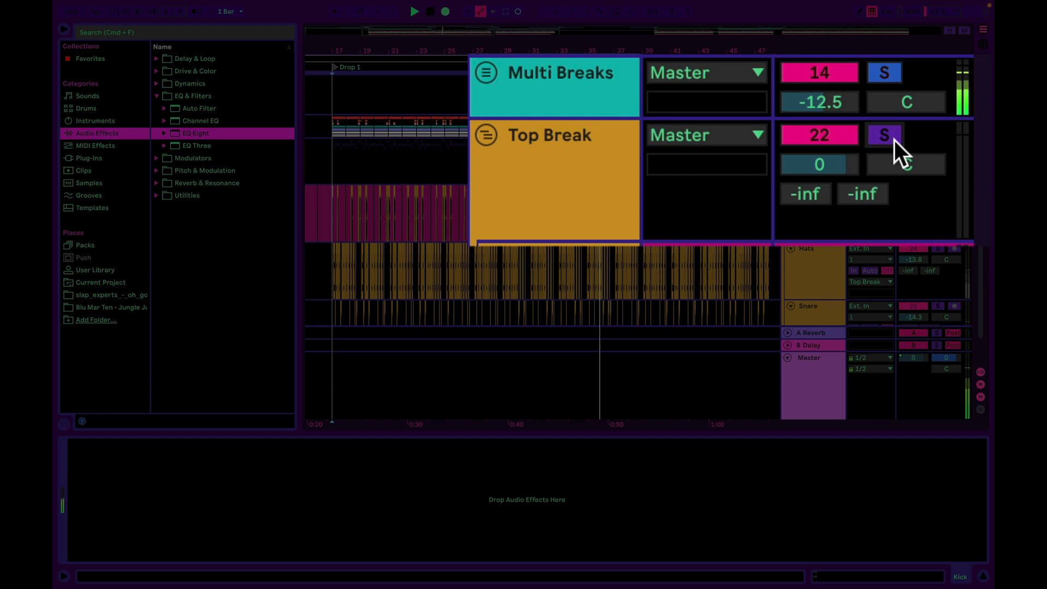
click(894, 140)
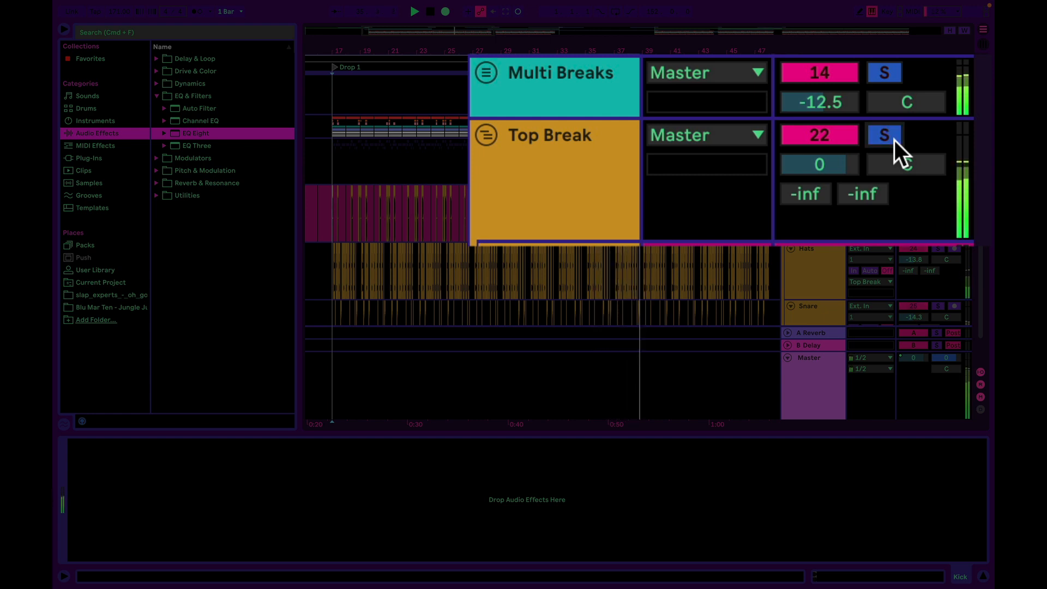
key(space)
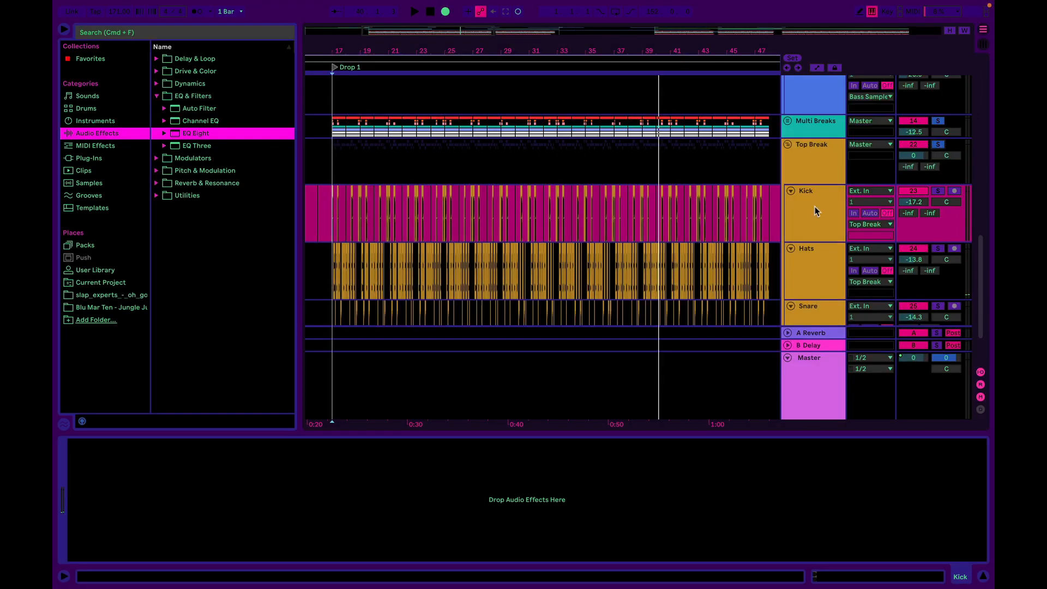
Unfold the Bass group to show its bass and reese tracks, solo the group and audition it from Drop 1.
scroll(813, 205, down, 5)
click(787, 290)
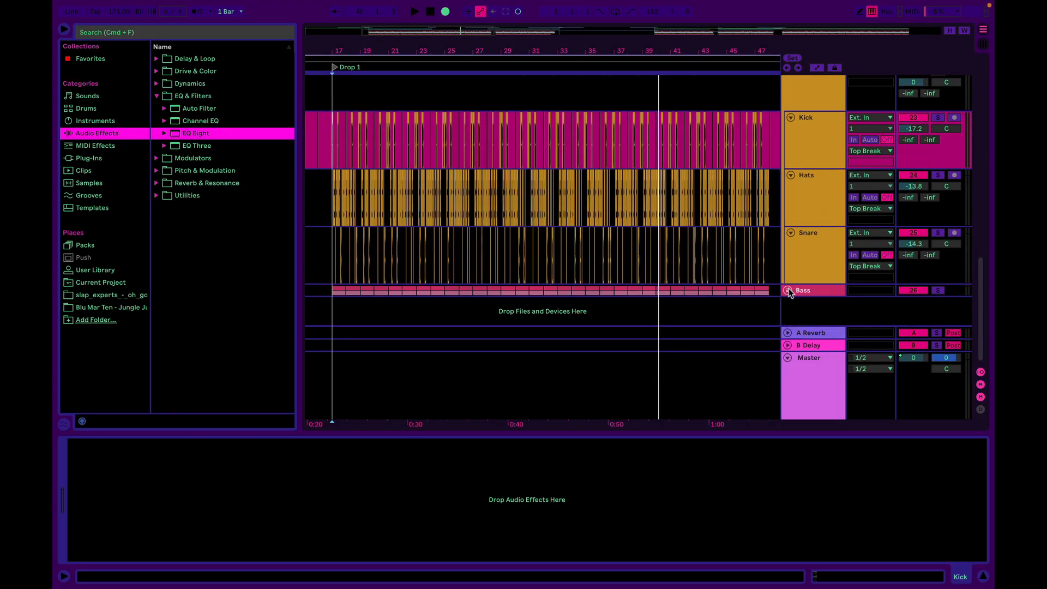
scroll(787, 290, down, 3)
scroll(787, 290, down, 2)
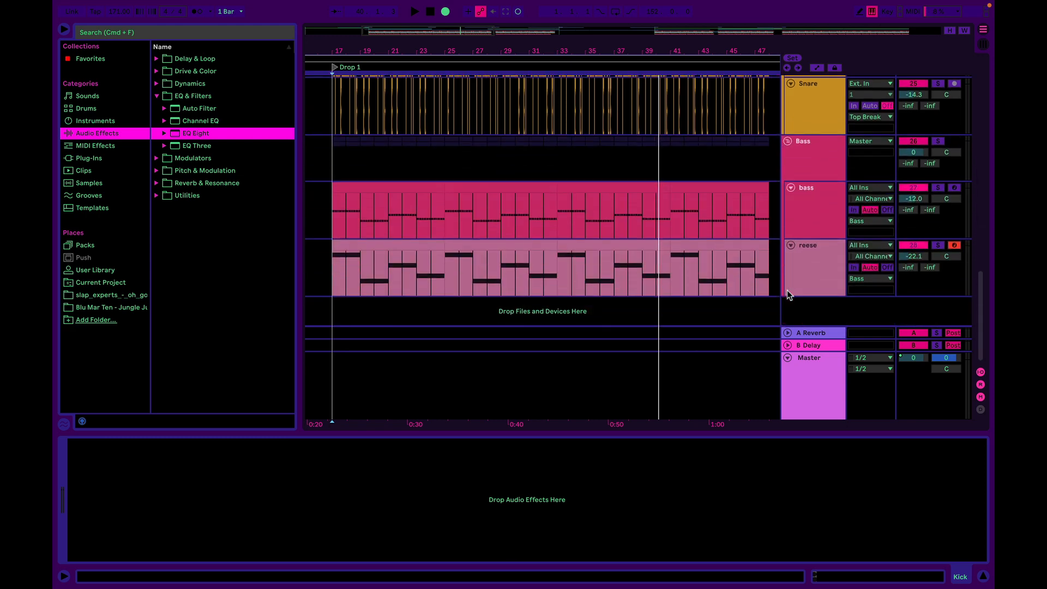
click(936, 141)
key(space)
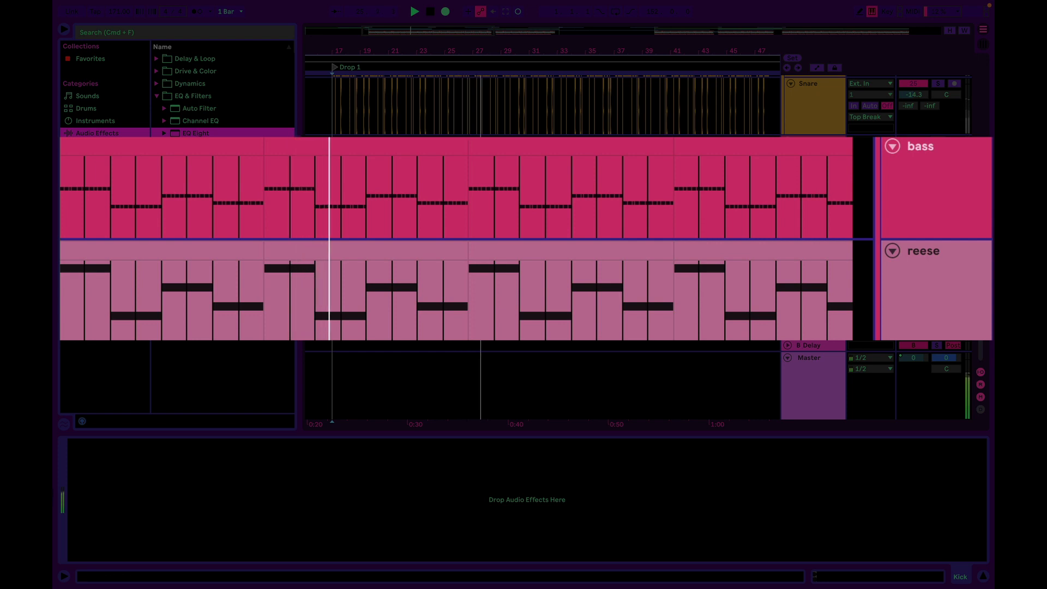
Show the bass track's devices, open the notes of its first Drop 1 clip and audition the bass alone from bar 17.
click(921, 175)
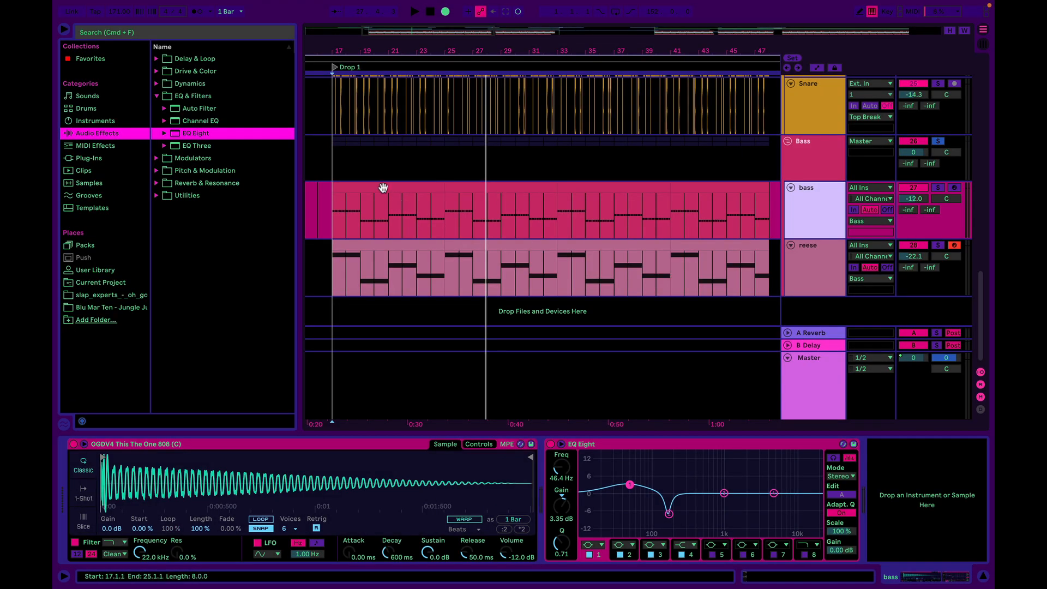
click(383, 188)
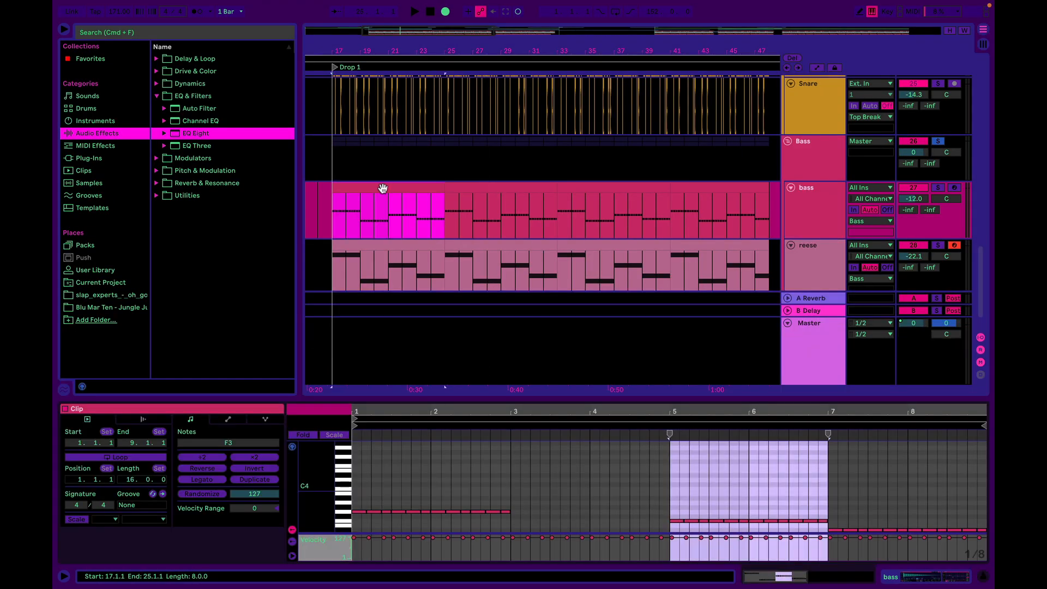
key(space)
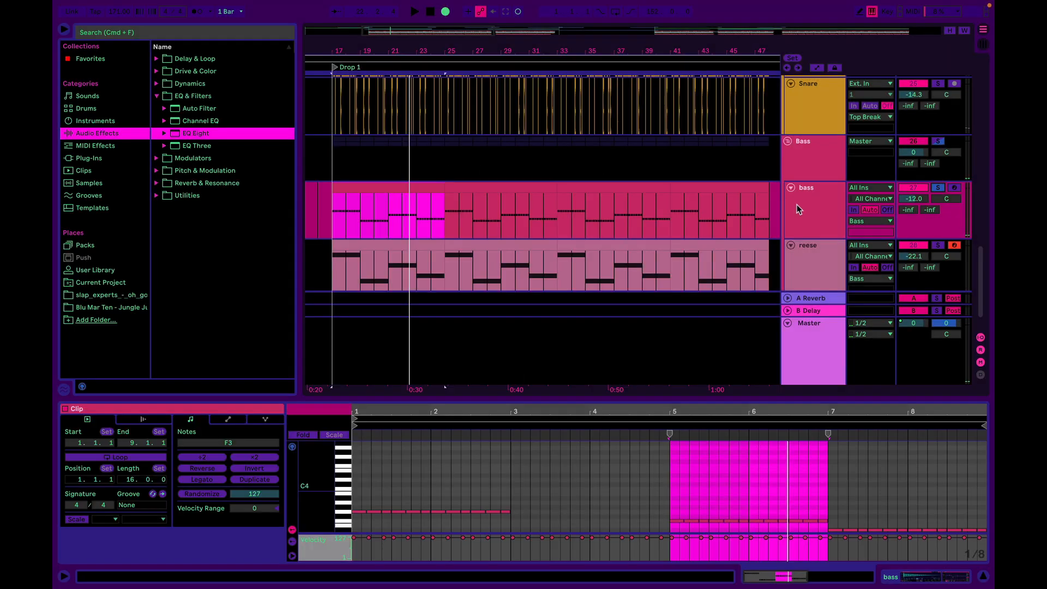
click(800, 207)
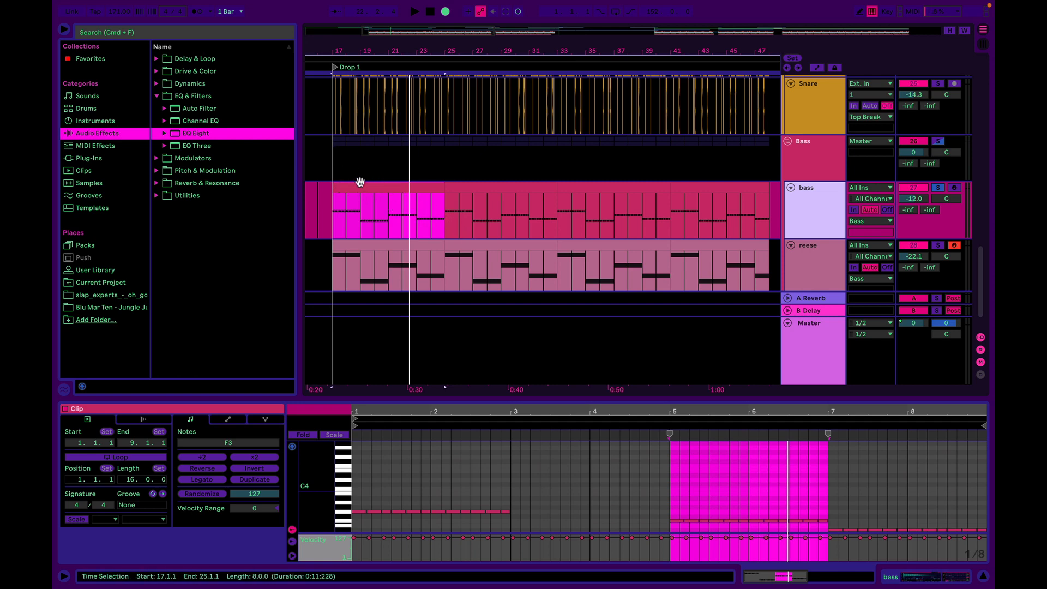
Solo reese alongside bass and examine its device chain from the sampled instrument through Overdrive and Mono to EQ Eight.
super+click(939, 245)
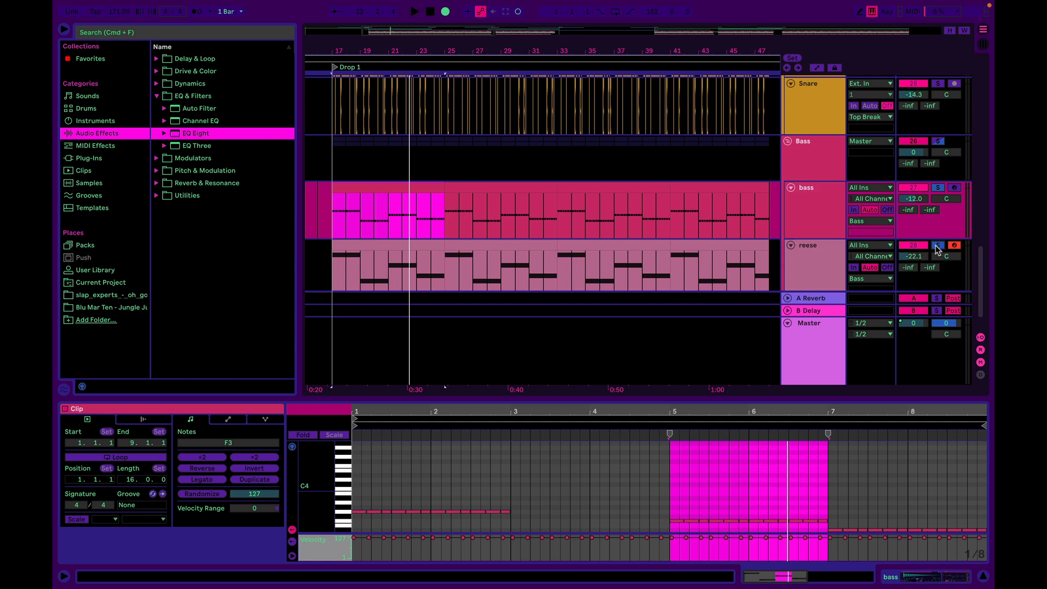
click(815, 257)
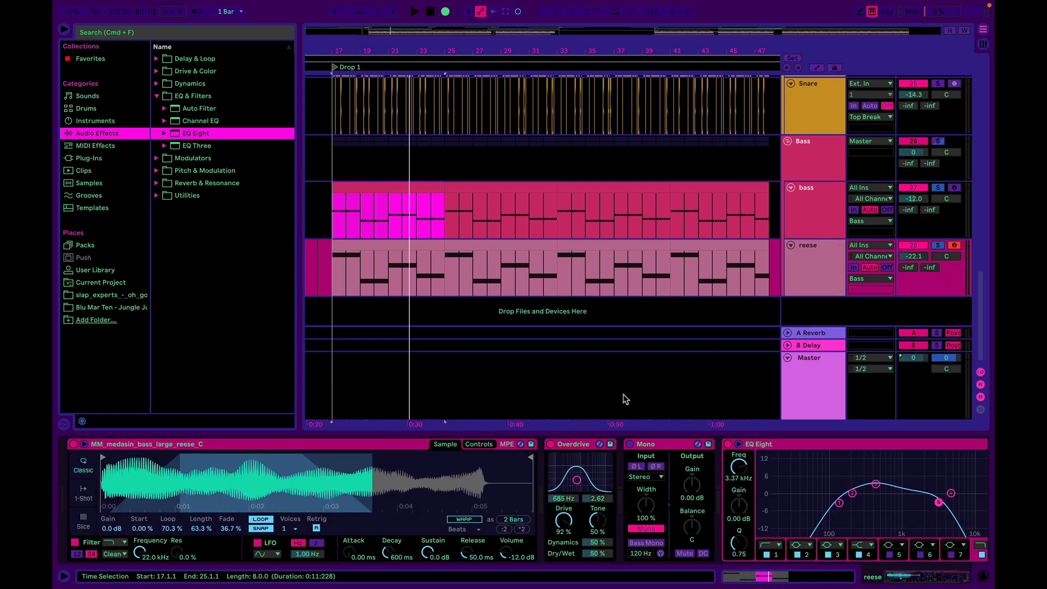
scroll(737, 498, right, 3)
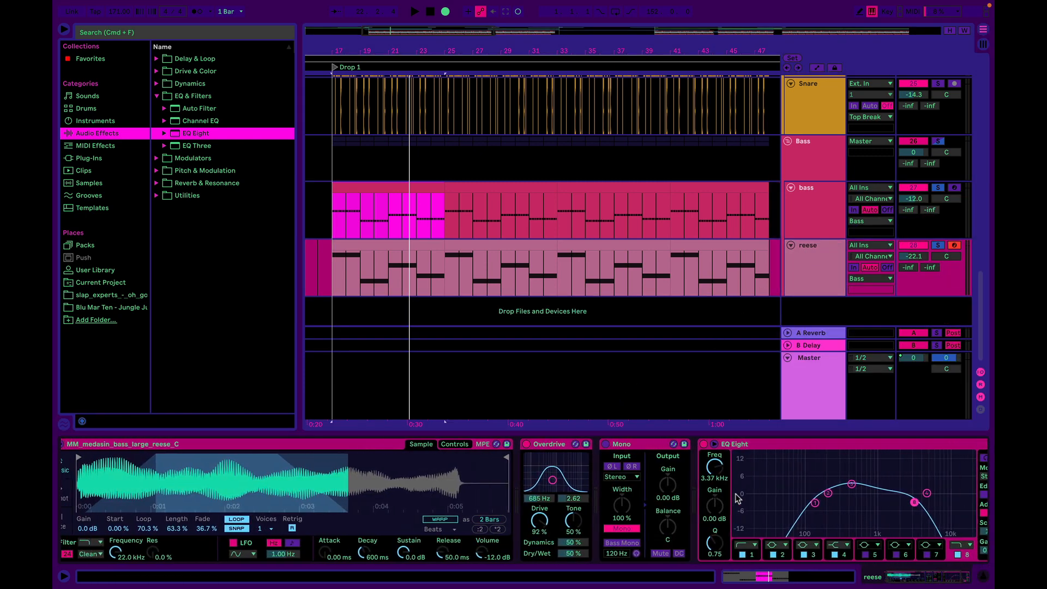
scroll(802, 501, right, 3)
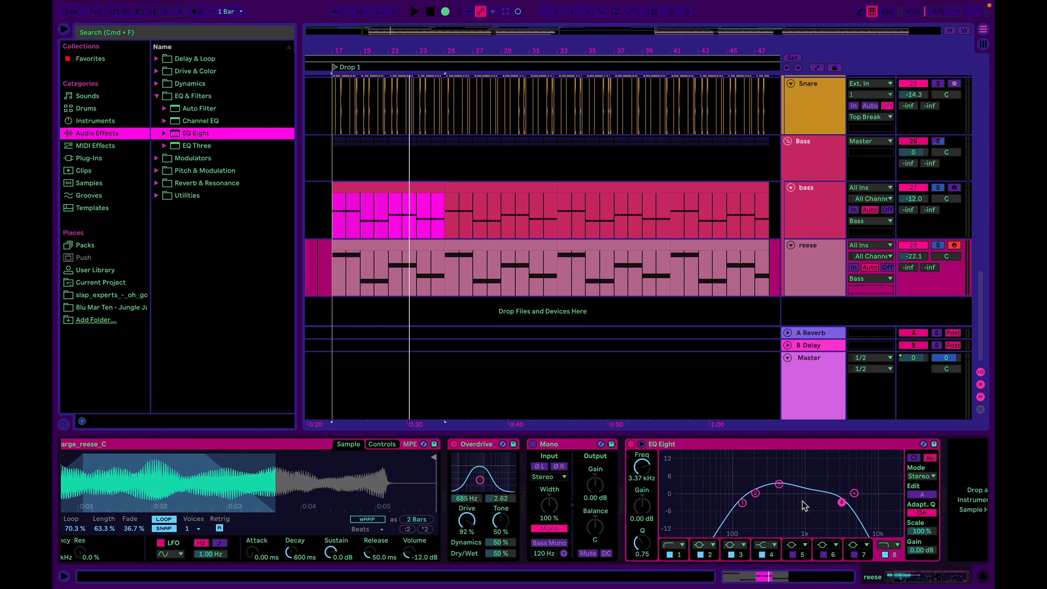
scroll(802, 501, left, 4)
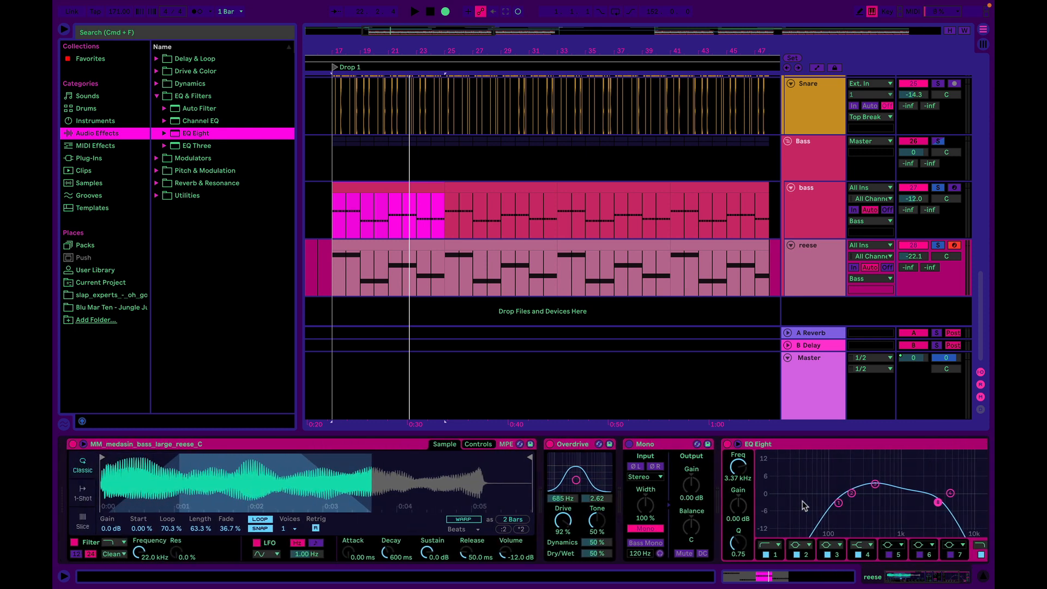
scroll(803, 500, right, 4)
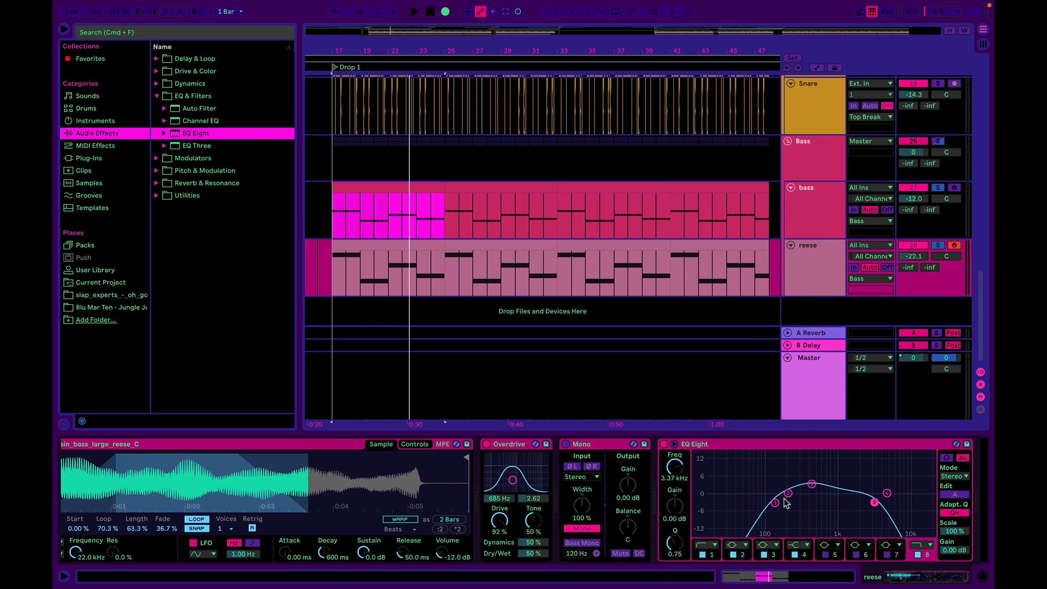
scroll(889, 507, left, 1)
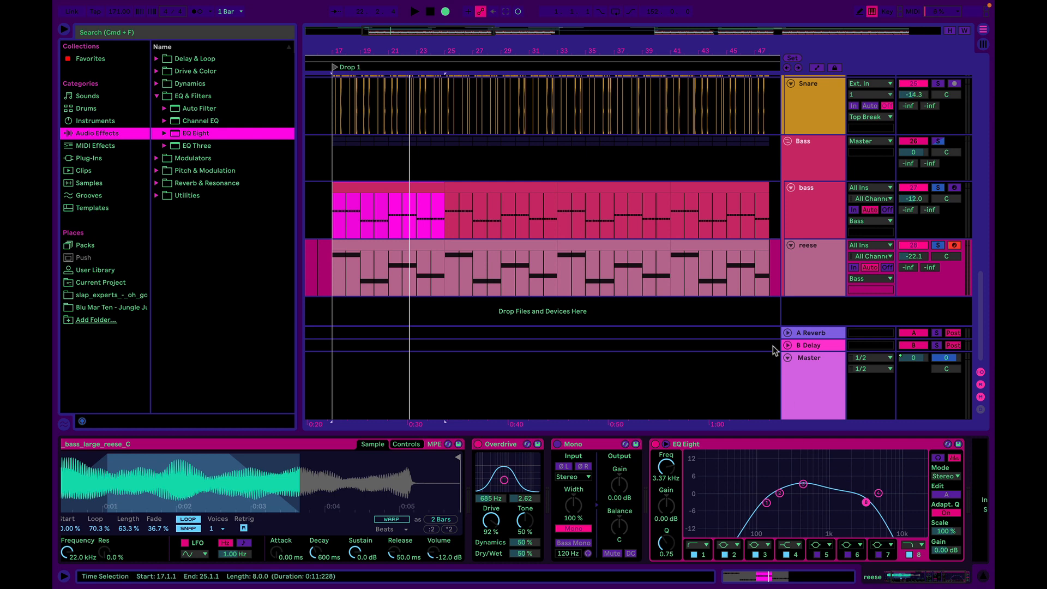
scroll(602, 491, right, 3)
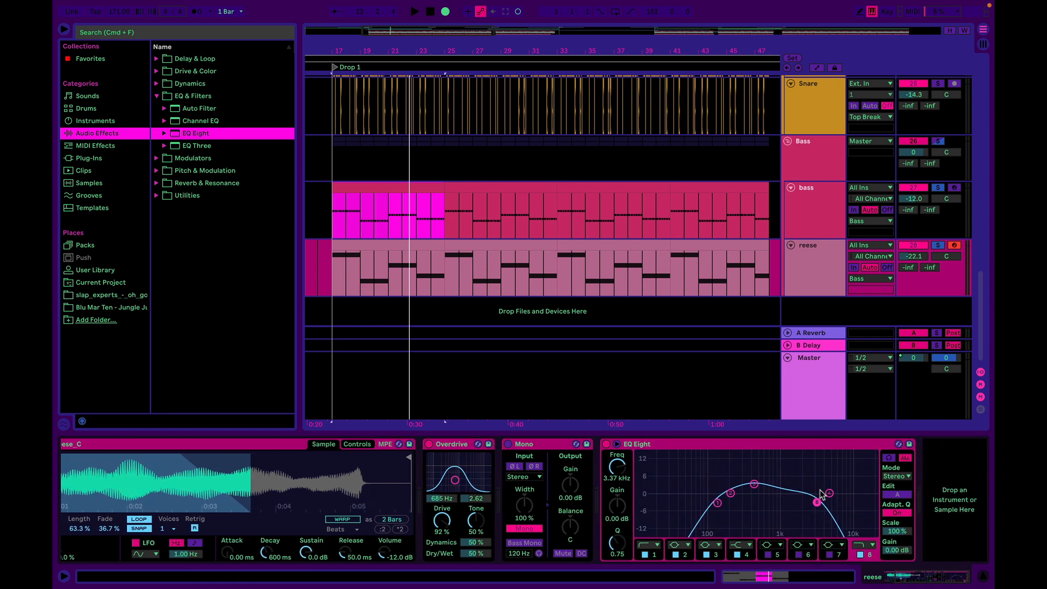
Select reese's Overdrive, play the bass layers briefly, and delete the Mono device from reese's chain.
click(446, 444)
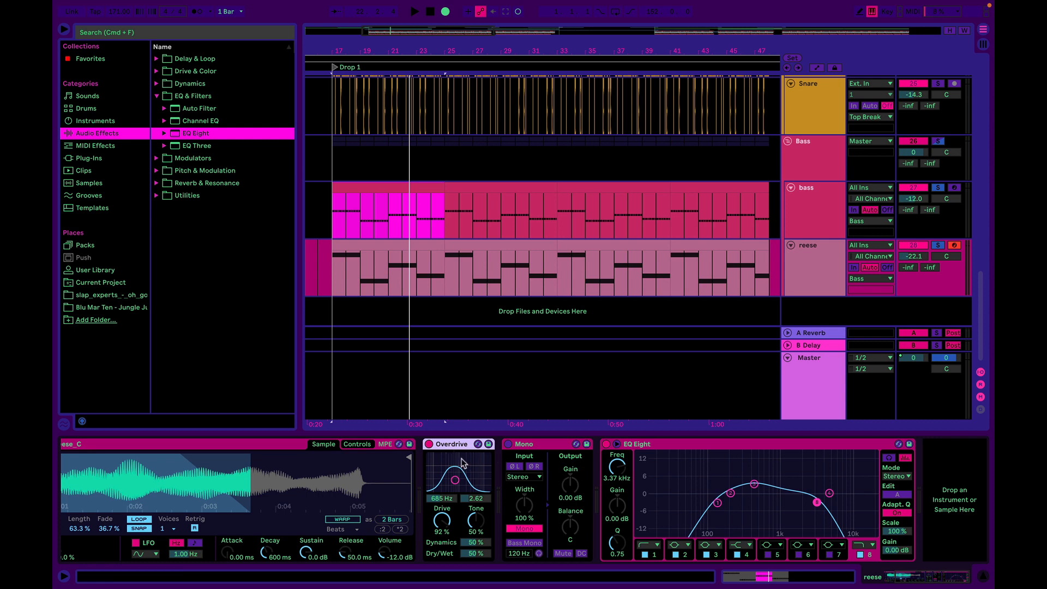
key(space)
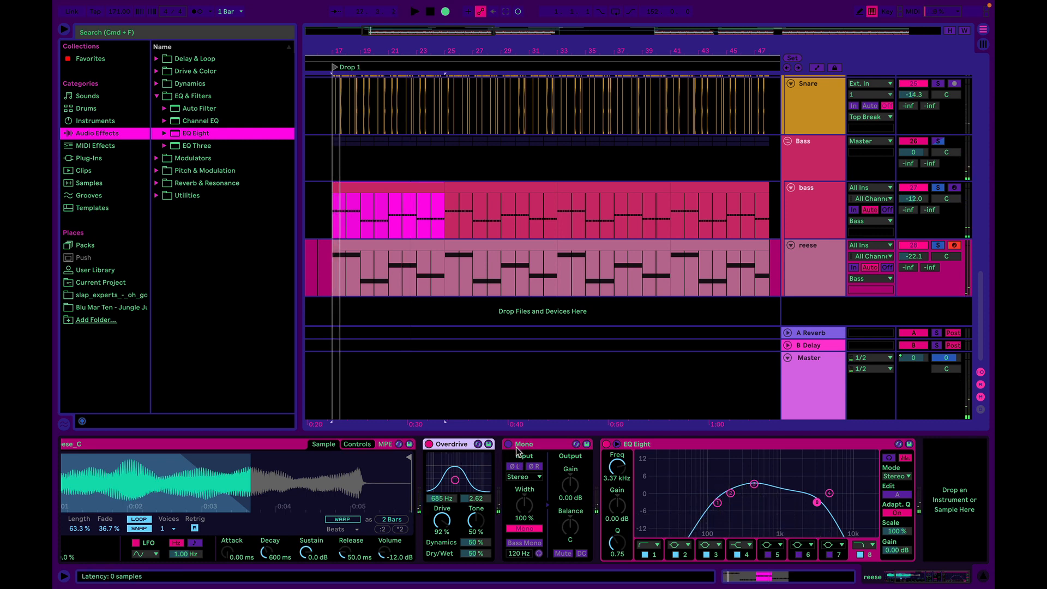
click(535, 444)
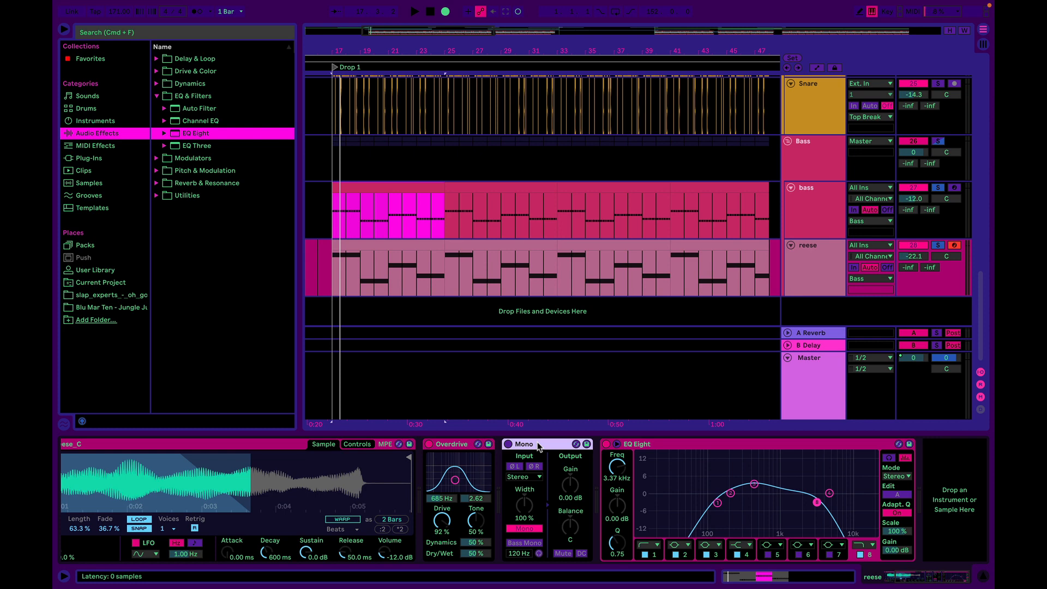
key(Delete)
scroll(527, 438, left, 4)
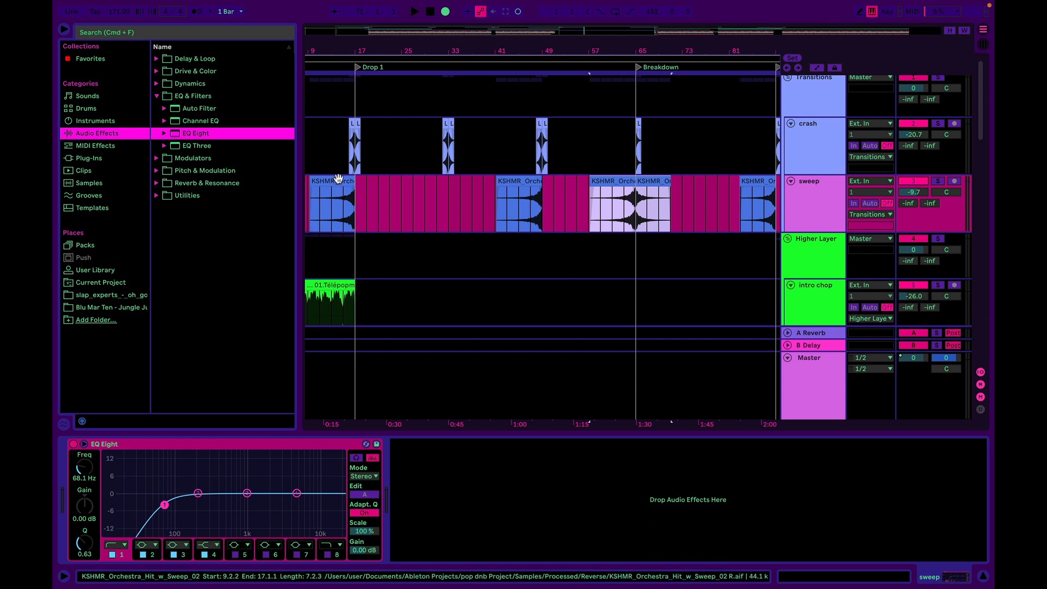
Select the sweep clip leading into Drop 1 and review how crash and sweep clips mark the sections up to Drop 2.
click(338, 180)
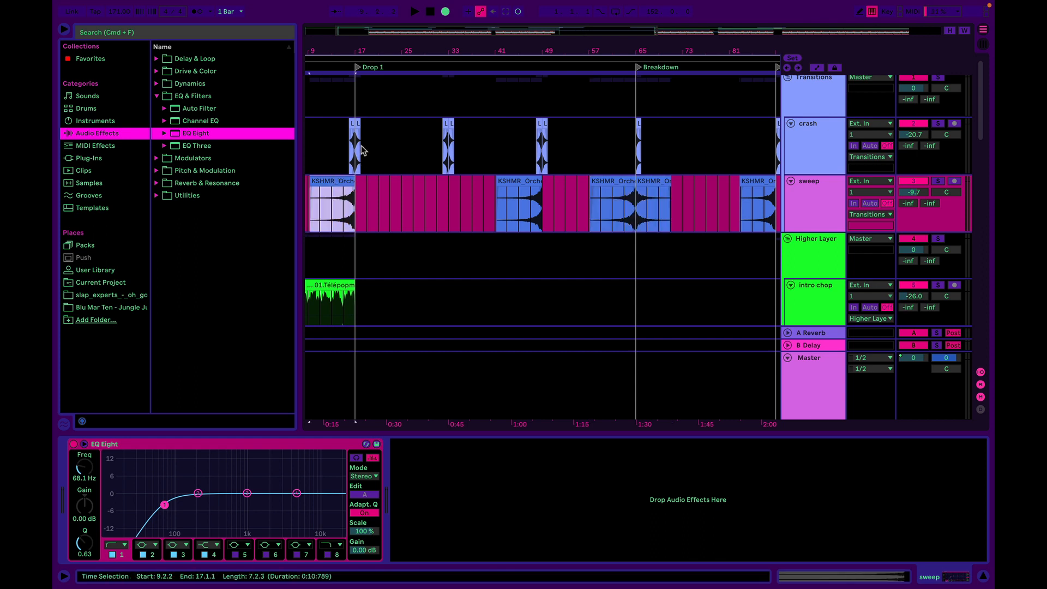
scroll(363, 146, right, 2)
scroll(363, 146, up, 1)
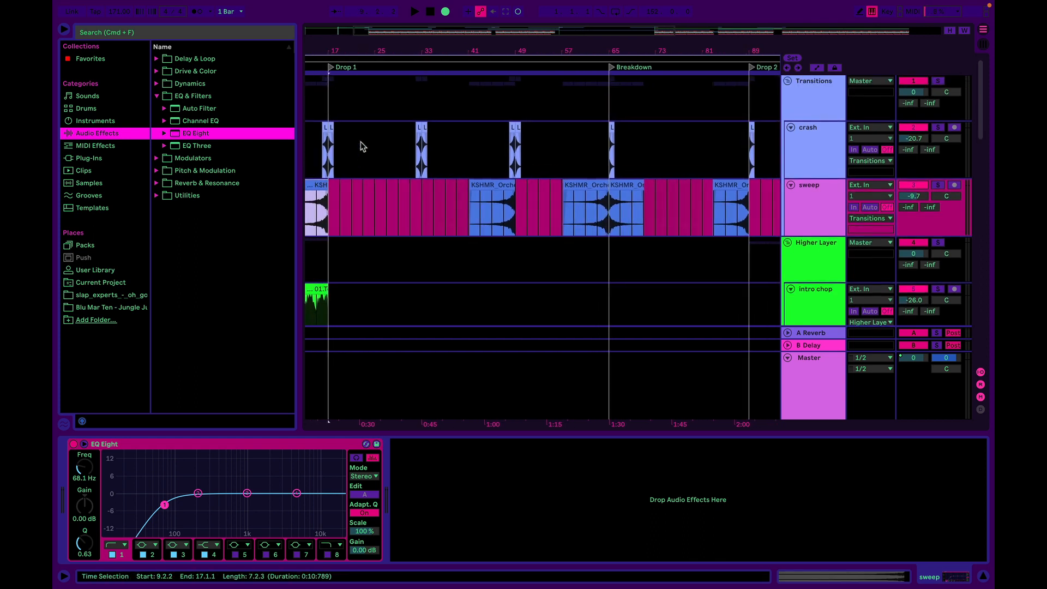
scroll(362, 146, left, 2)
scroll(362, 146, left, 2)
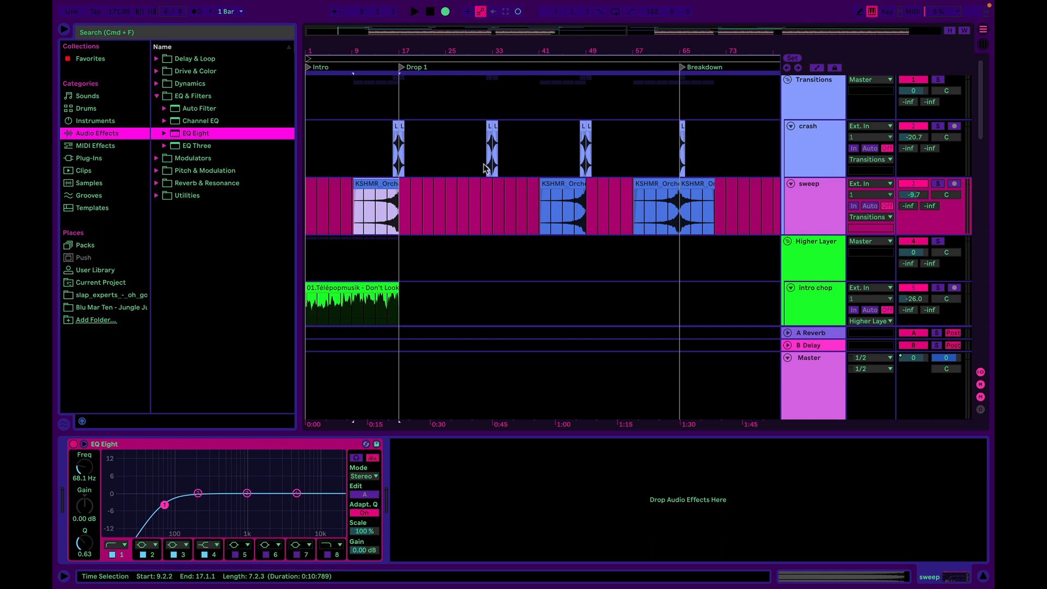
scroll(528, 185, right, 3)
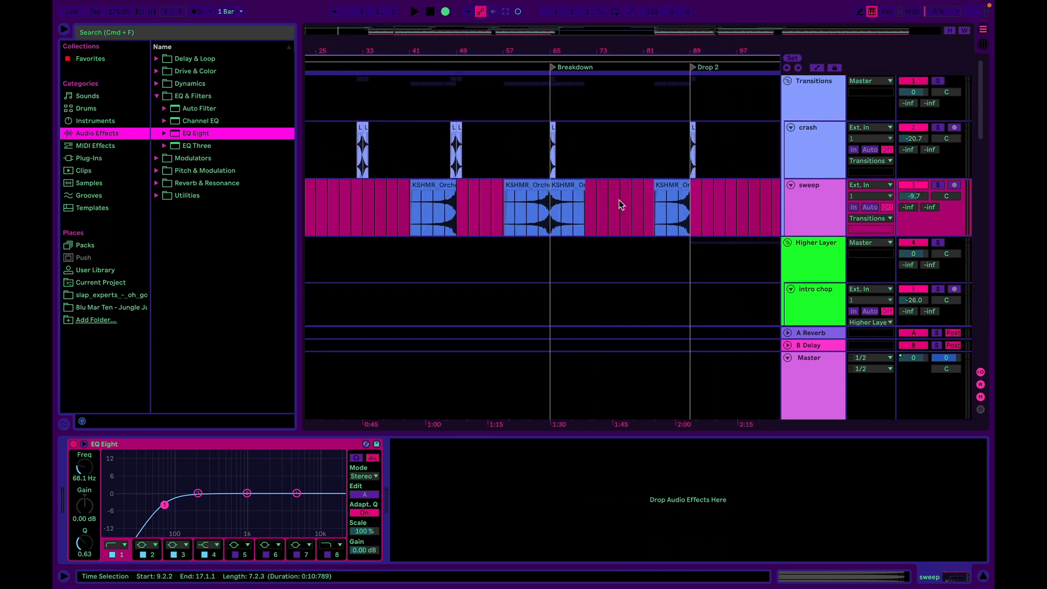
Select the sweep clip leading into Drop 2, solo the Transitions group and audition the sweep into the crash.
click(676, 186)
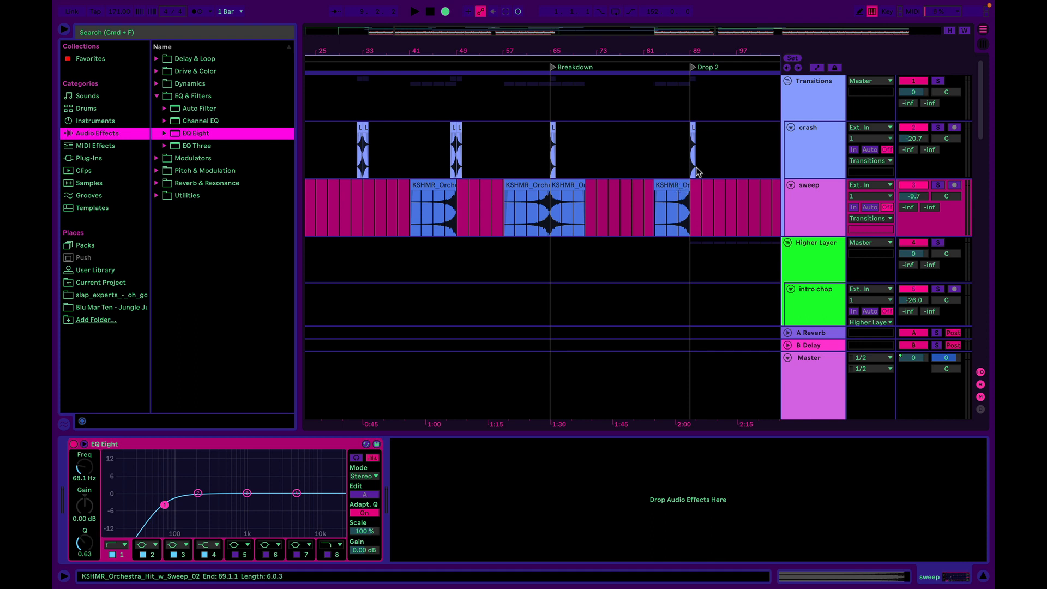
click(678, 188)
click(937, 187)
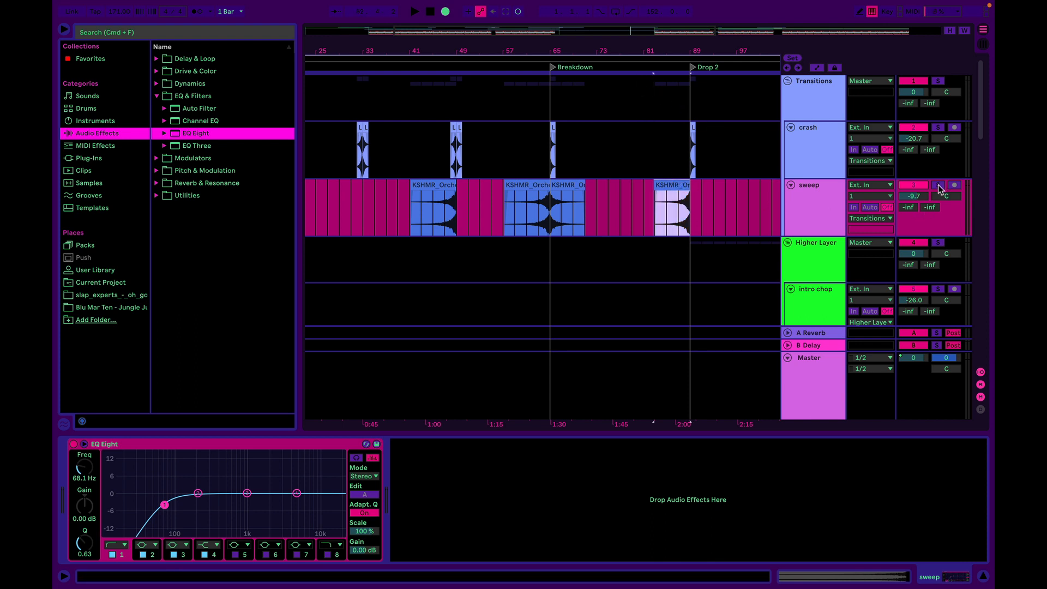
click(938, 187)
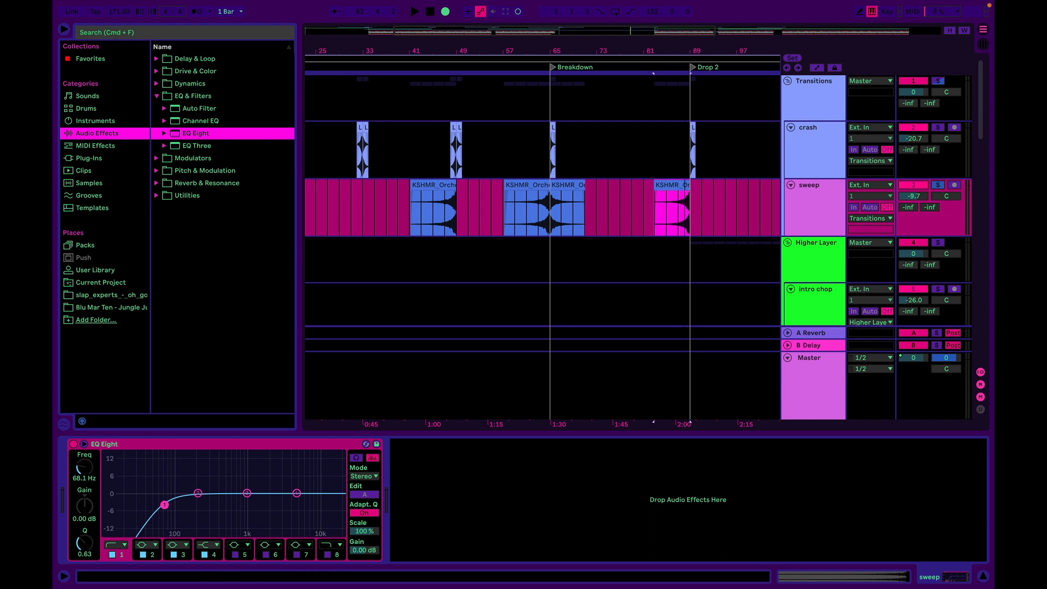
drag(683, 56, 624, 51)
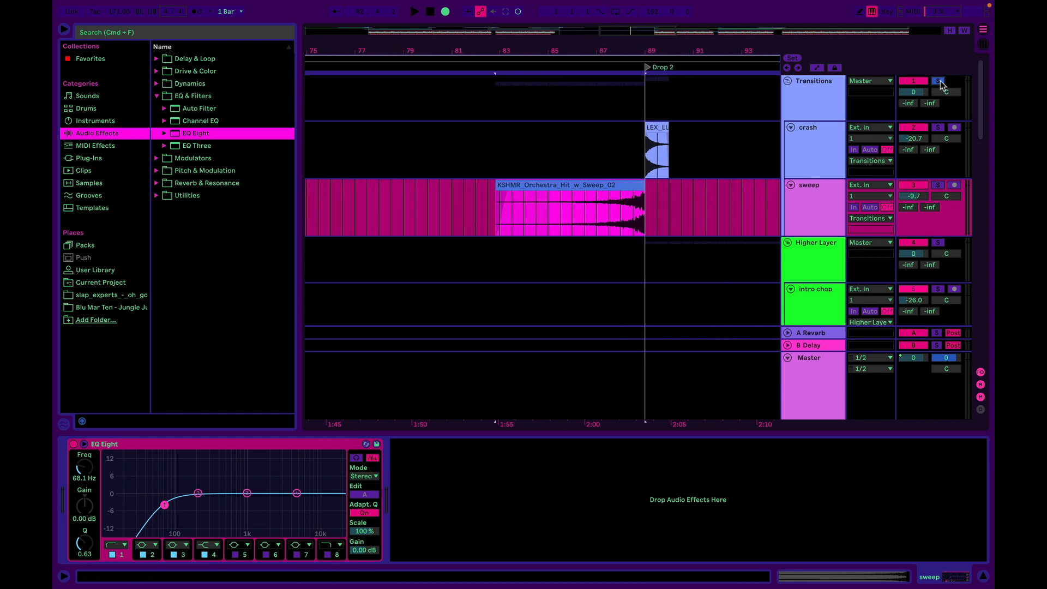
key(space)
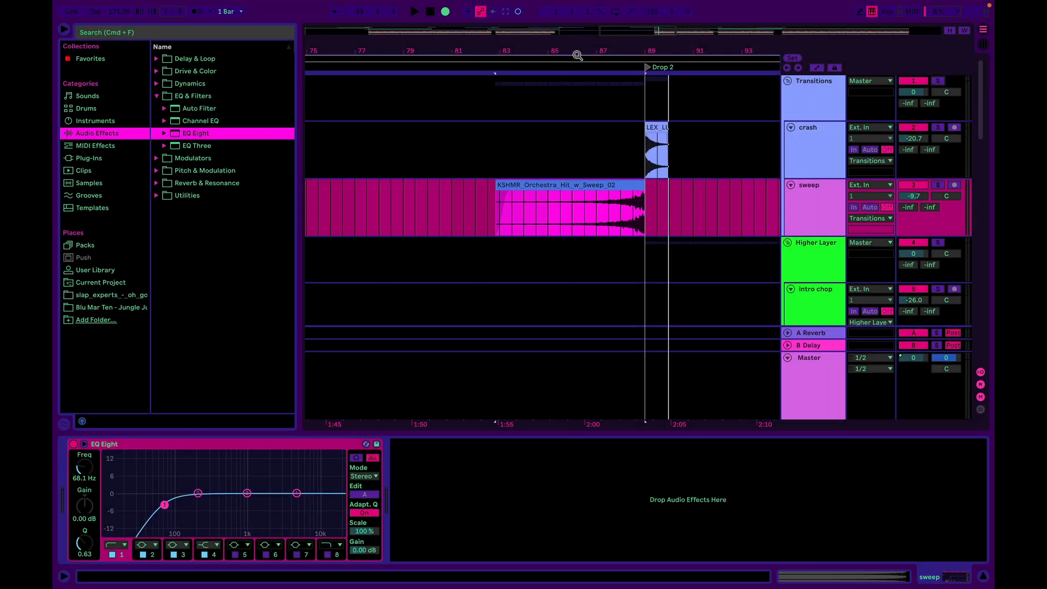
Examine the sweep and crash clips around Drop 1, place the insert marker at bar 13, and survey the transitions across the arrangement.
drag(577, 55, 560, 48)
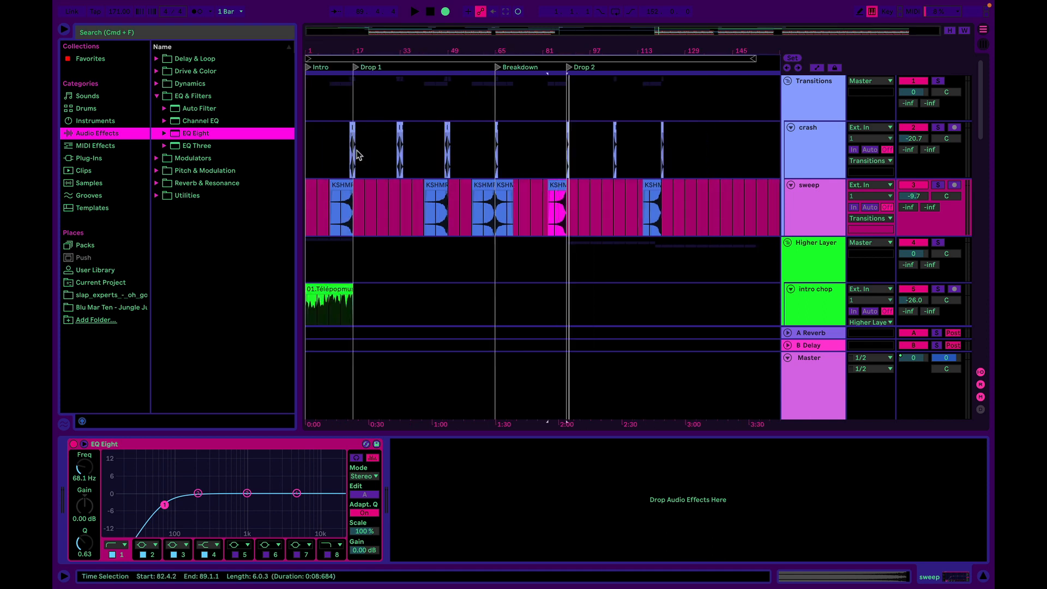
click(343, 184)
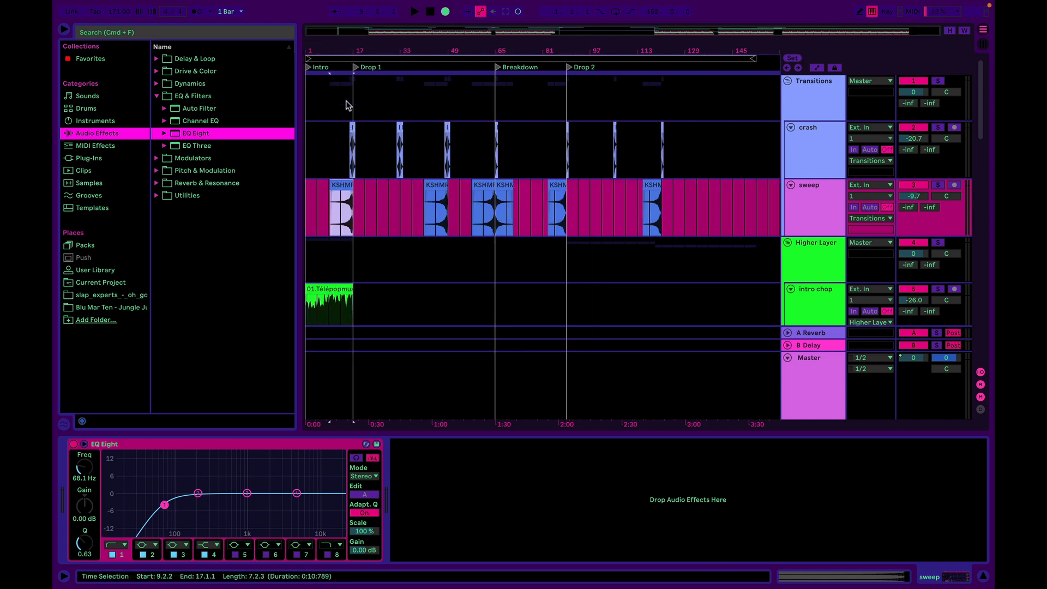
drag(351, 52, 358, 103)
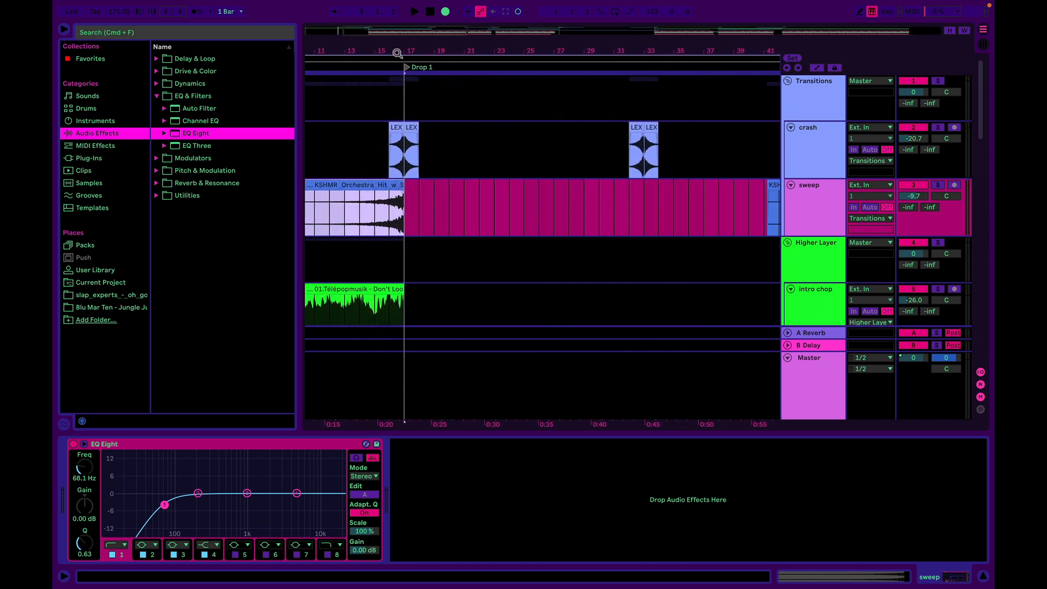
click(349, 204)
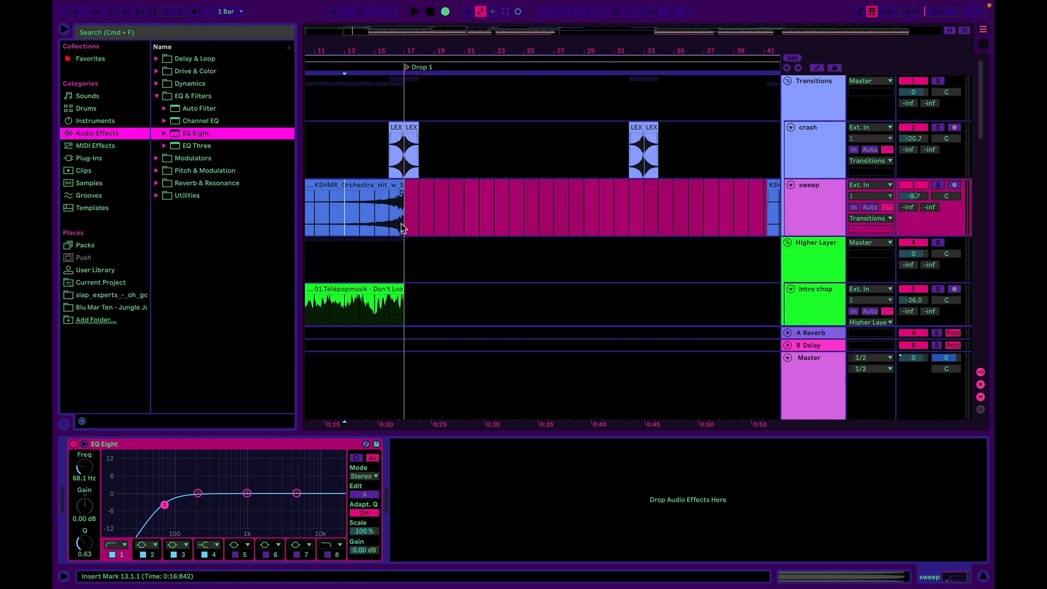
drag(407, 50, 408, 24)
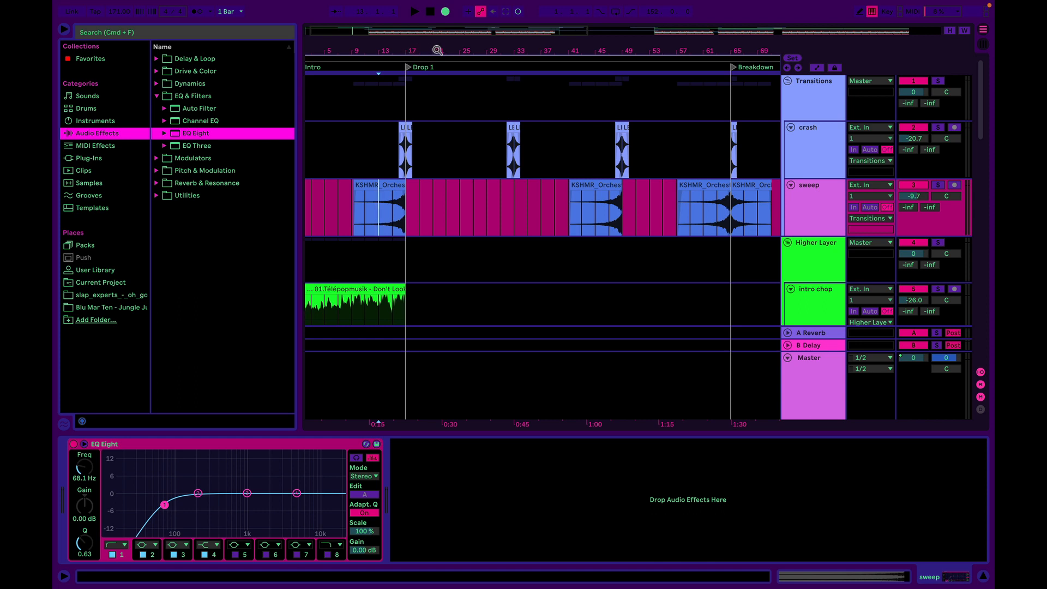
drag(437, 50, 381, 50)
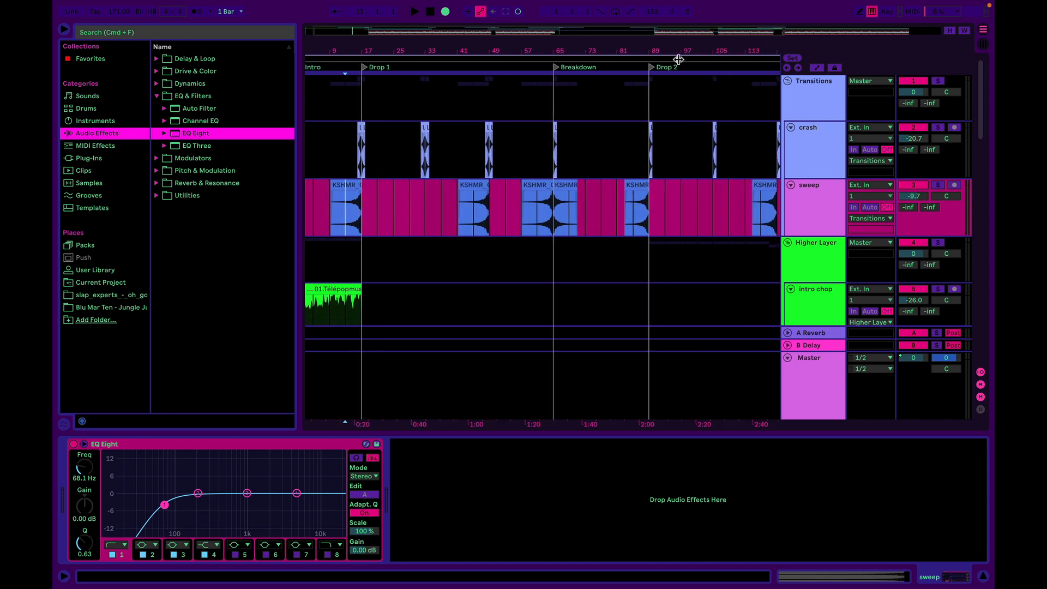
drag(685, 51, 594, 50)
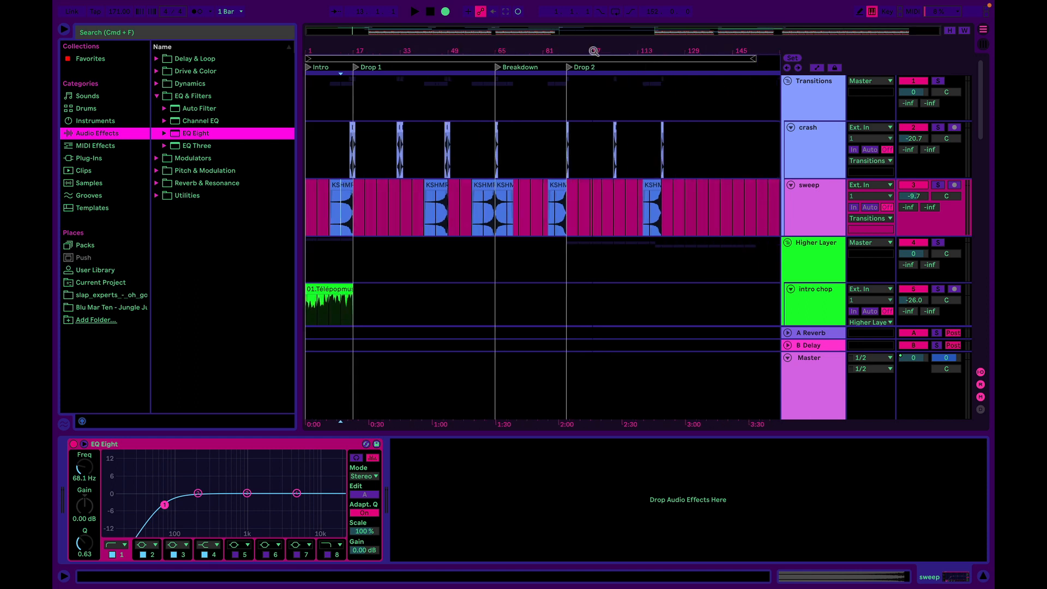
Place the insert marker on the intro chop track at bar 89, the start of Drop 2.
scroll(595, 172, down, 10)
scroll(594, 176, up, 8)
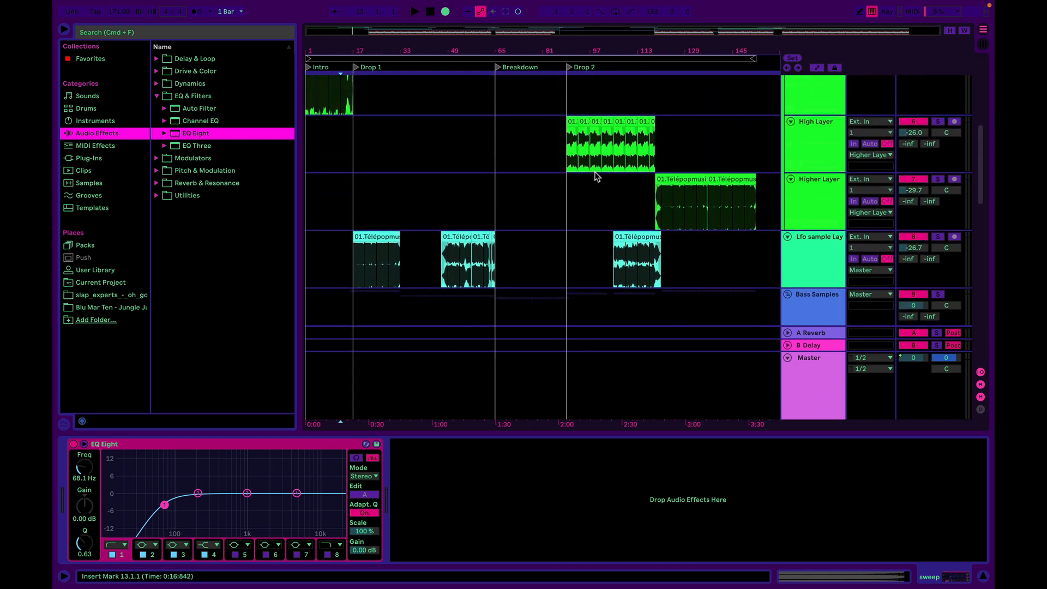
click(565, 181)
Examine how the sample, bass, break and transition layers are arranged across Drop 1, the Breakdown and Drop 2.
scroll(567, 182, down, 4)
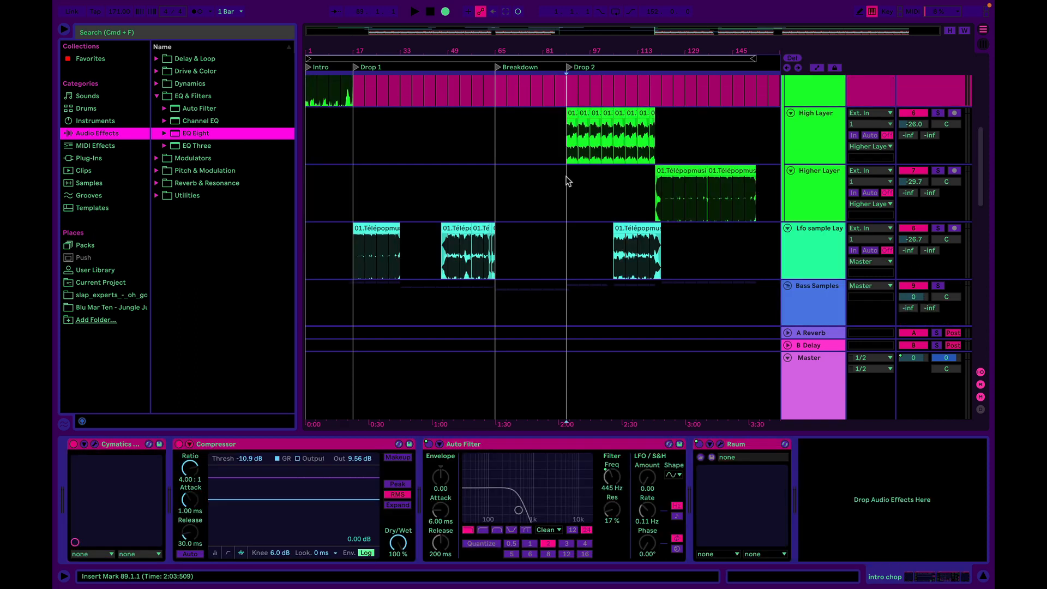
scroll(567, 182, down, 10)
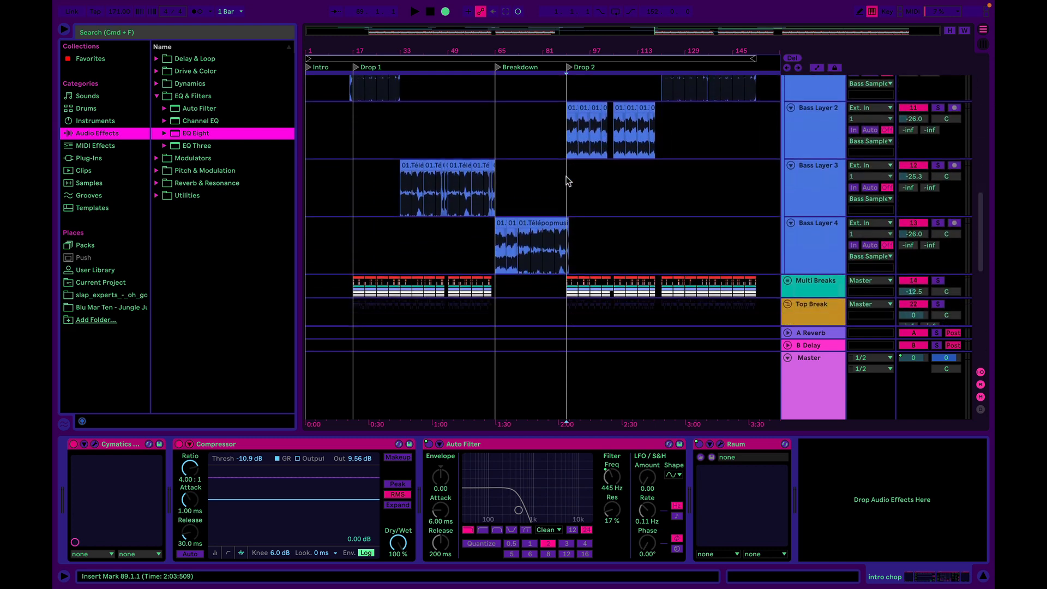
scroll(567, 181, up, 10)
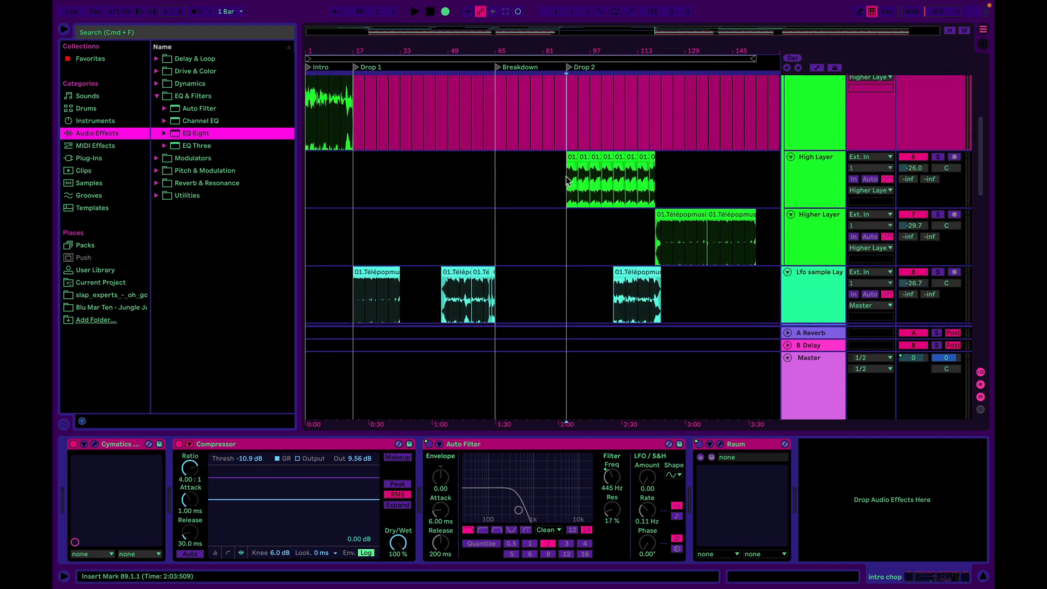
scroll(567, 182, up, 4)
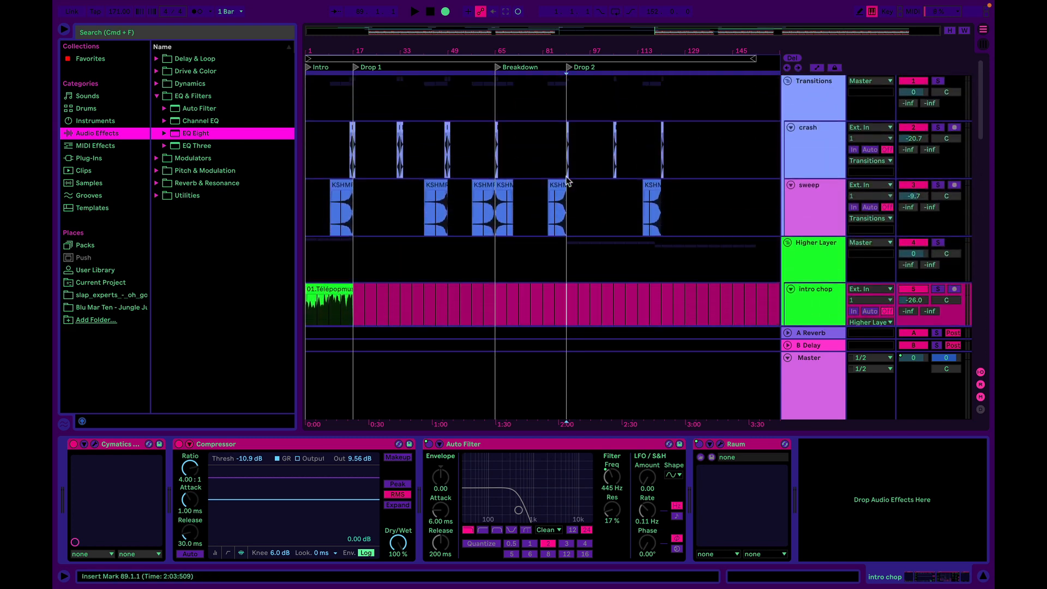
scroll(567, 182, down, 8)
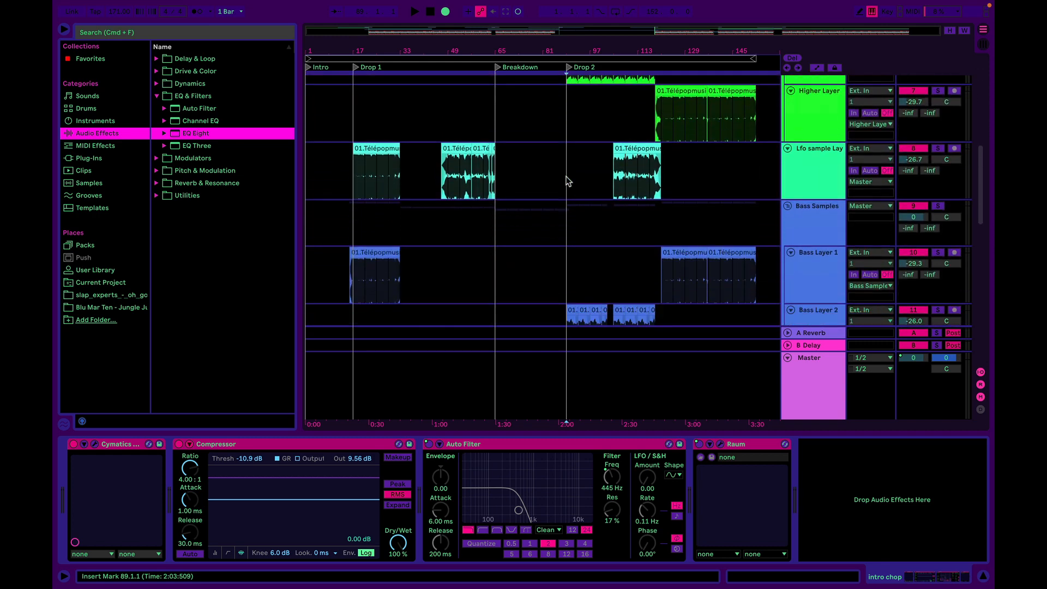
scroll(567, 181, down, 8)
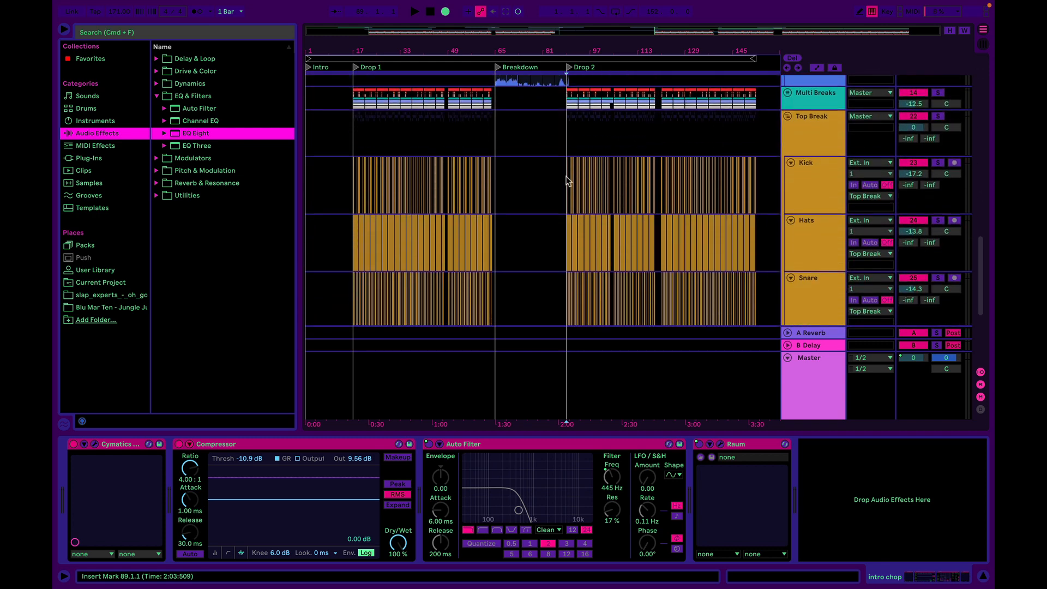
scroll(567, 181, up, 4)
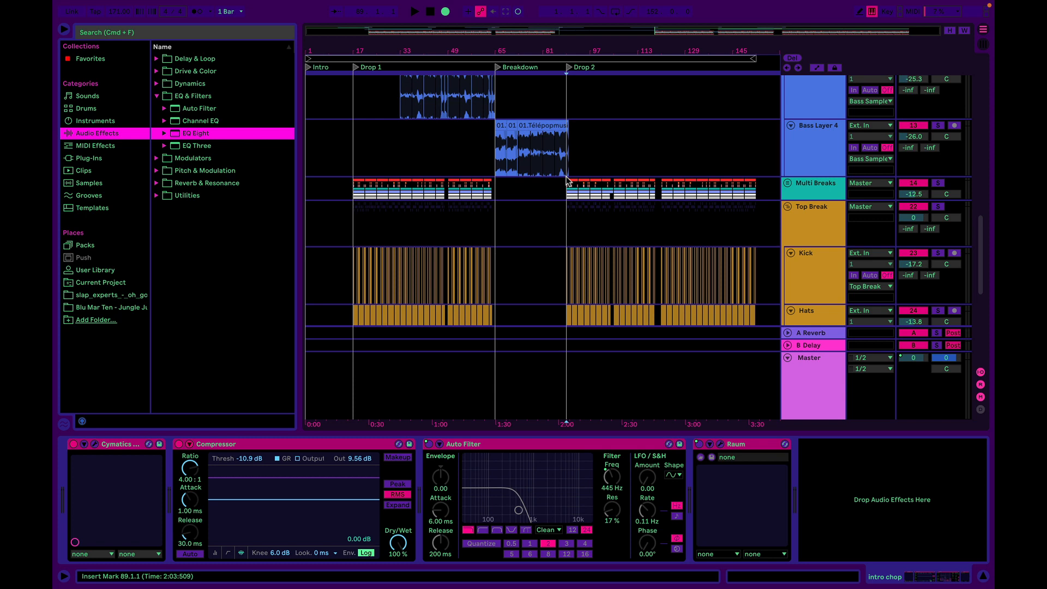
scroll(567, 181, up, 8)
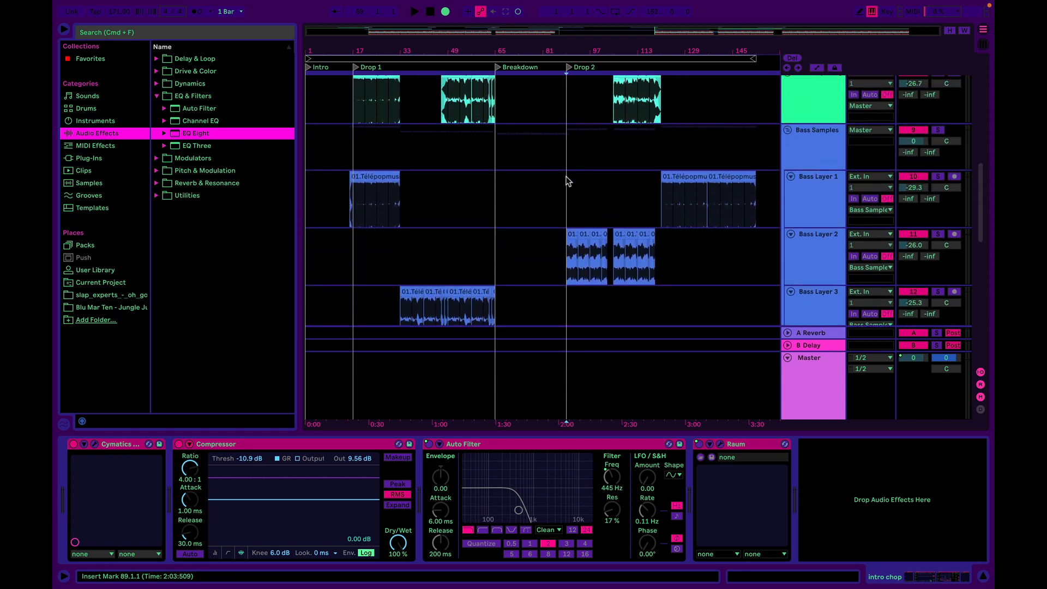
scroll(567, 182, up, 3)
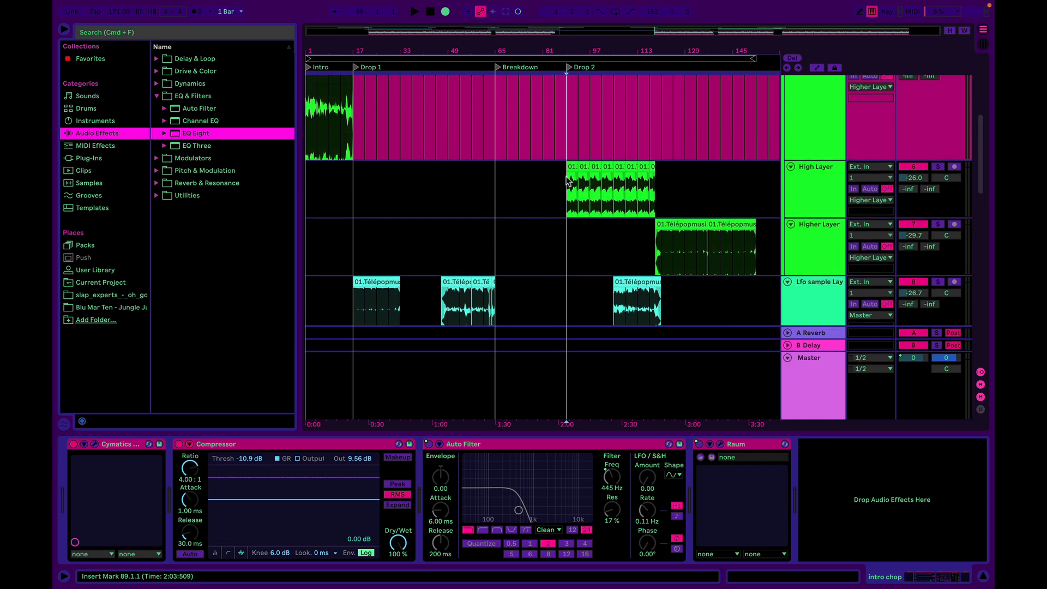
scroll(567, 182, up, 7)
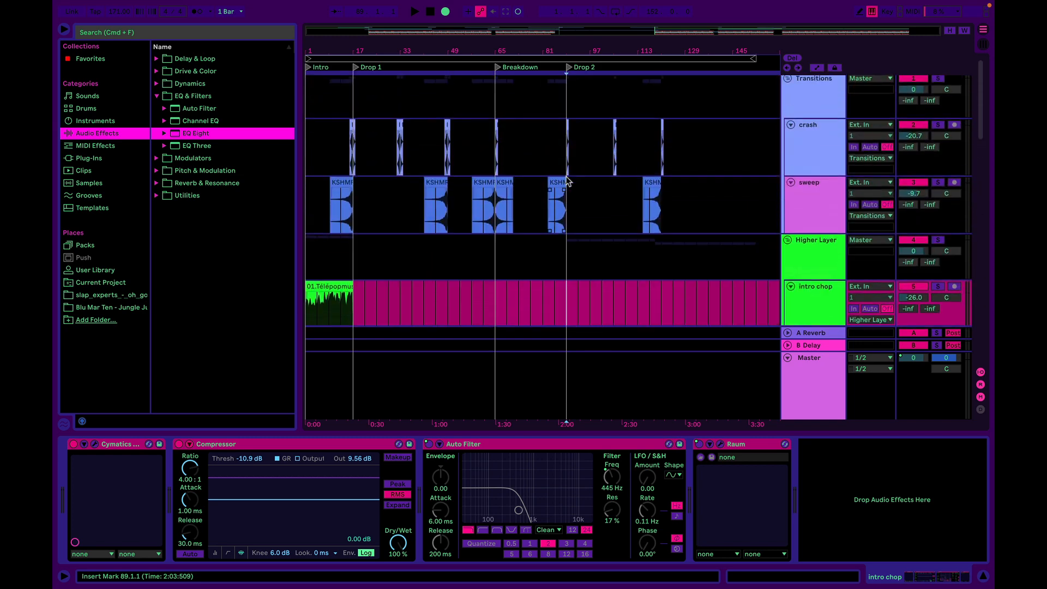